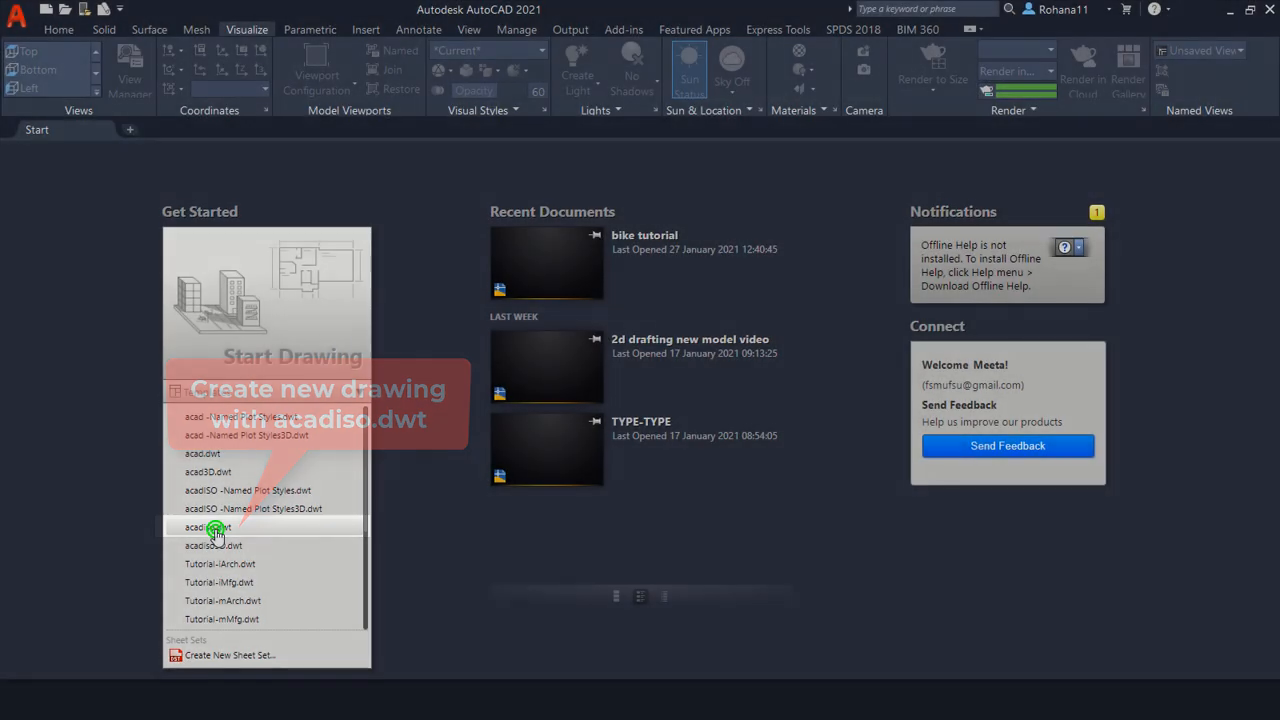
Create a new drawing from the acadiso.dwt template and close the Render Environment & Exposure and Materials Browser palettes
left_click(216, 528)
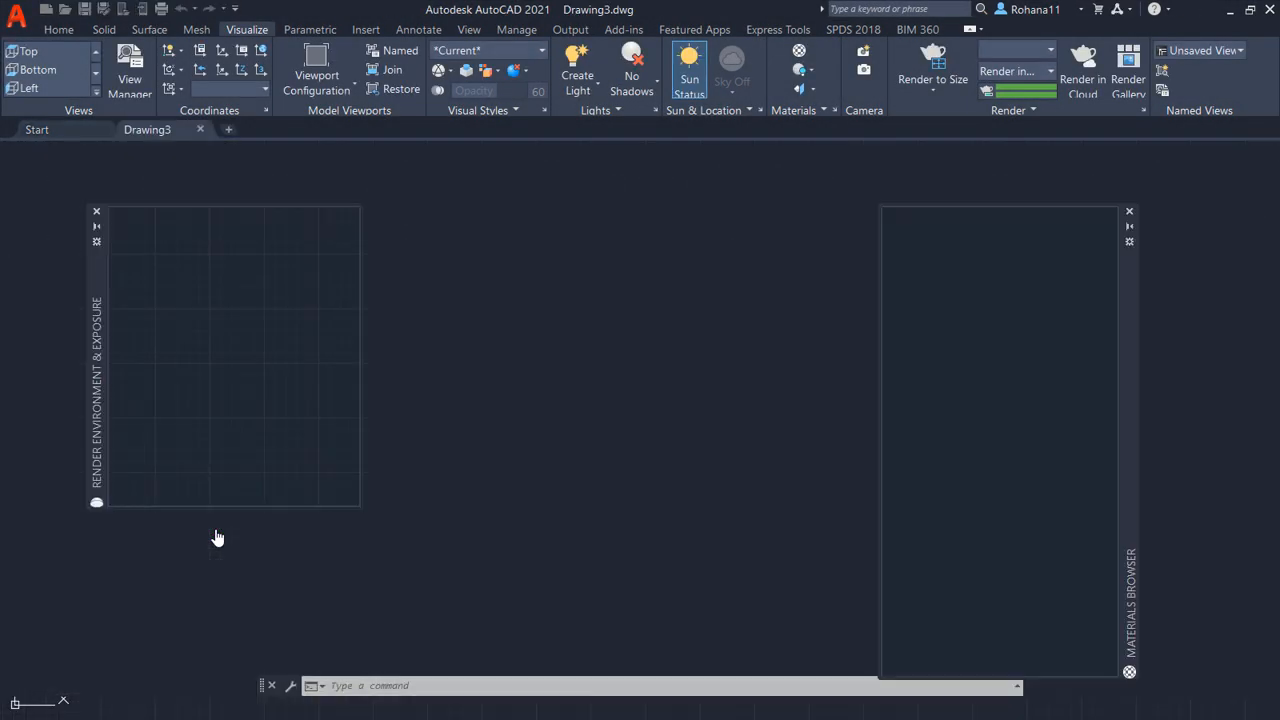
left_click(96, 211)
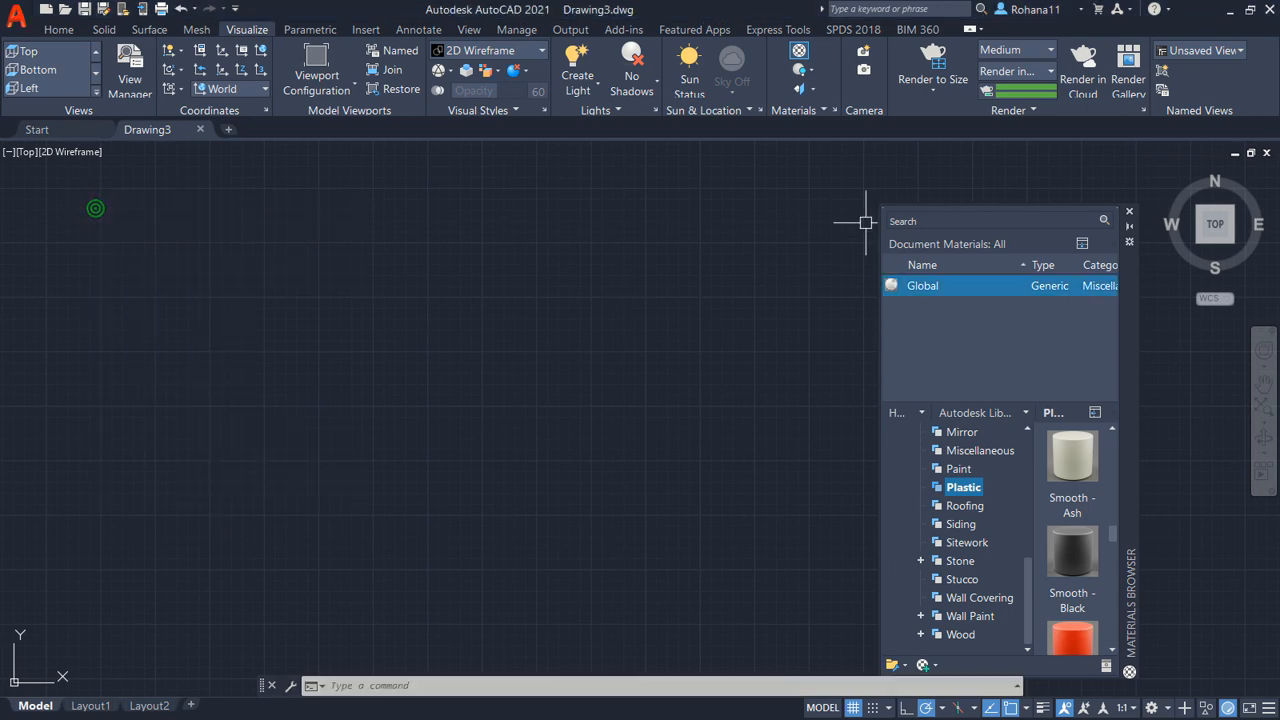
left_click(1130, 213)
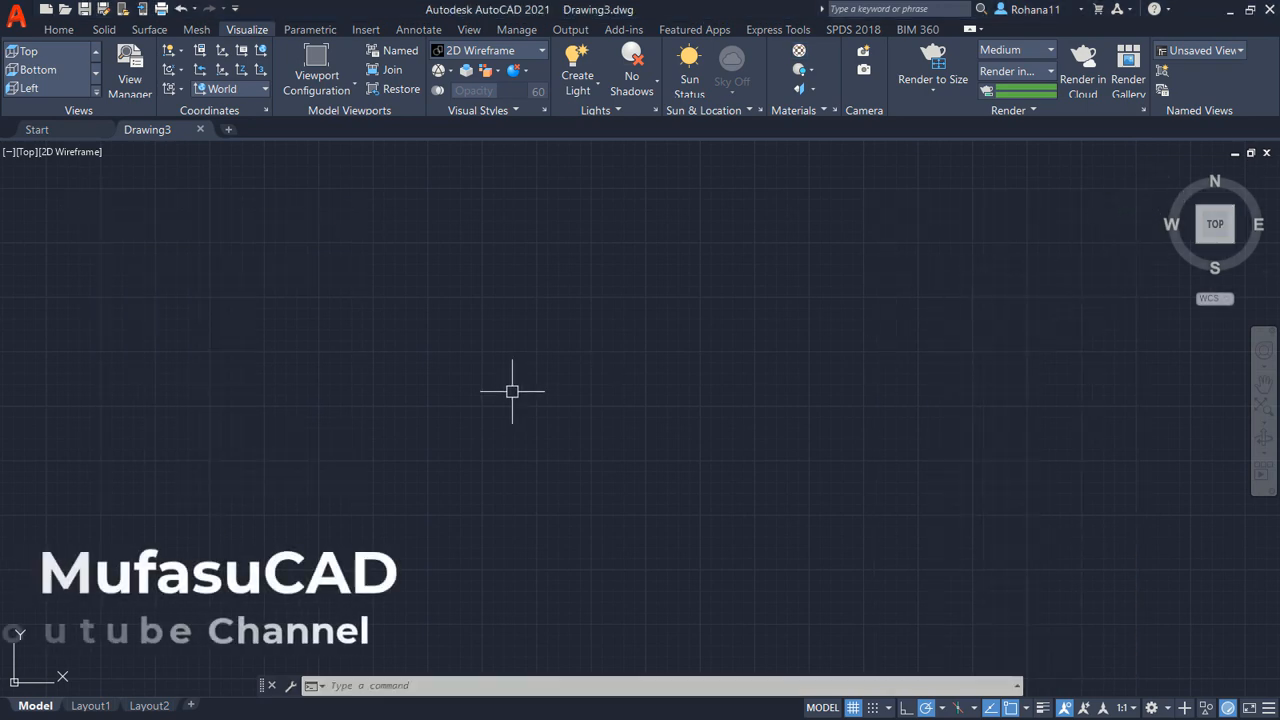
Switch the viewport from the Top view to the Front view
left_click(26, 152)
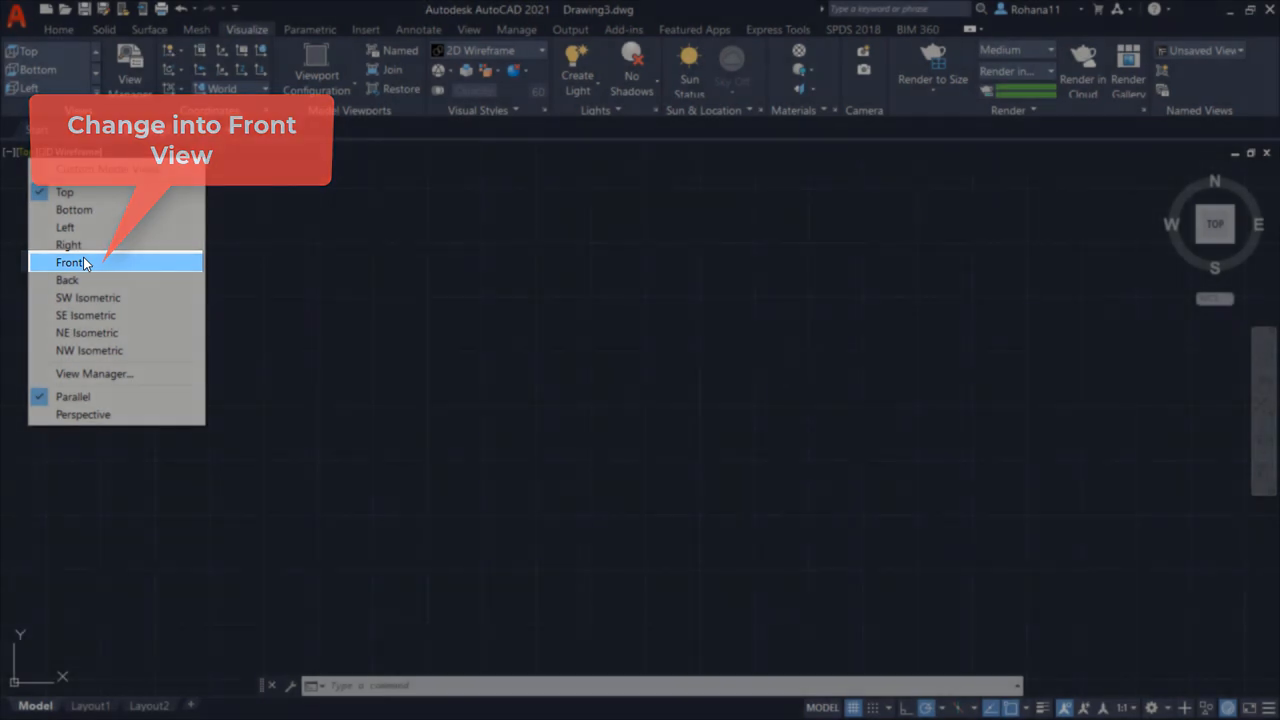
left_click(84, 260)
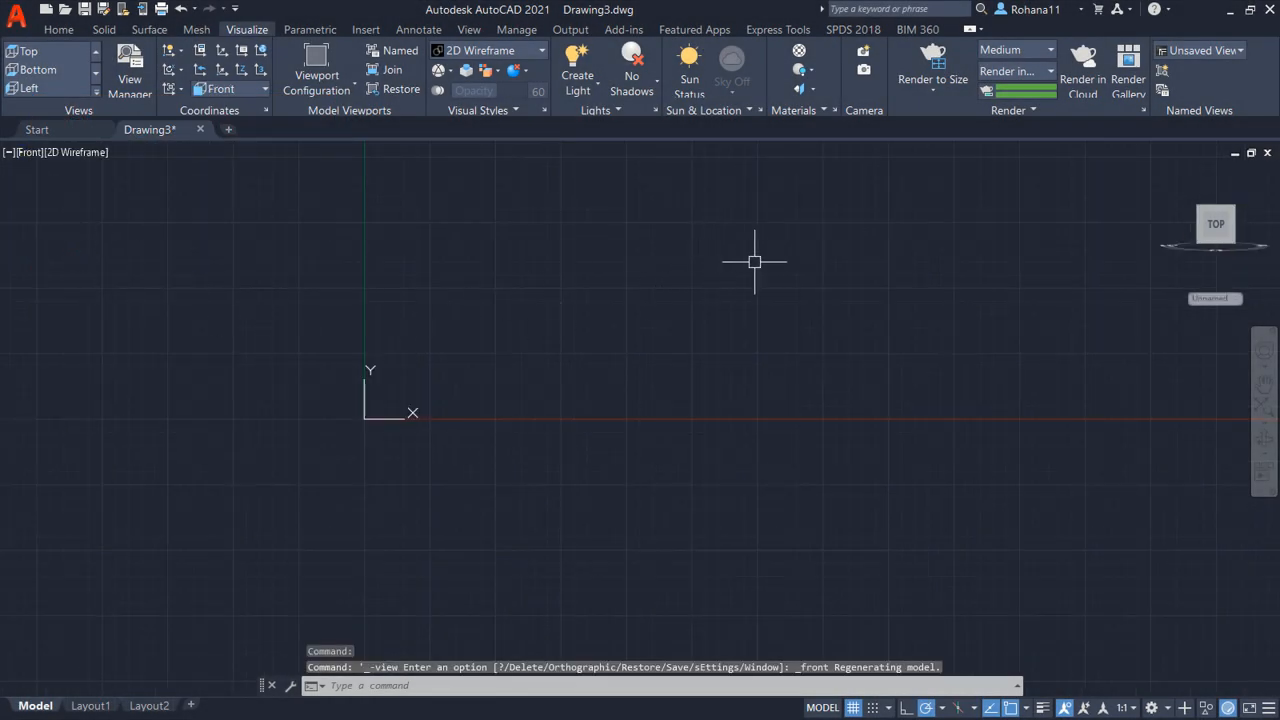
mouse_move(783, 256)
middle_mouse_down()
mouse_move(663, 357)
mouse_move(498, 450)
middle_mouse_up()
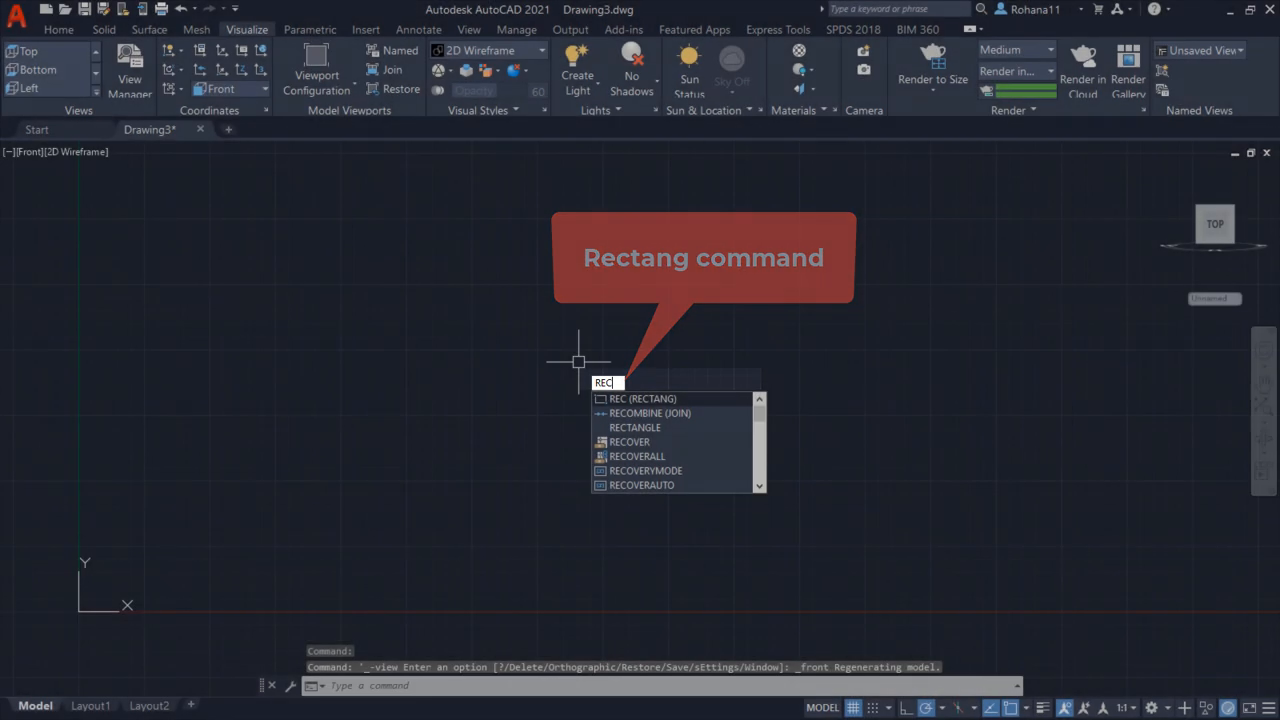
Draw a rectangle above the X axis using the Dimensions option, with length 75 and width 50
key("Return")
left_click(501, 371)
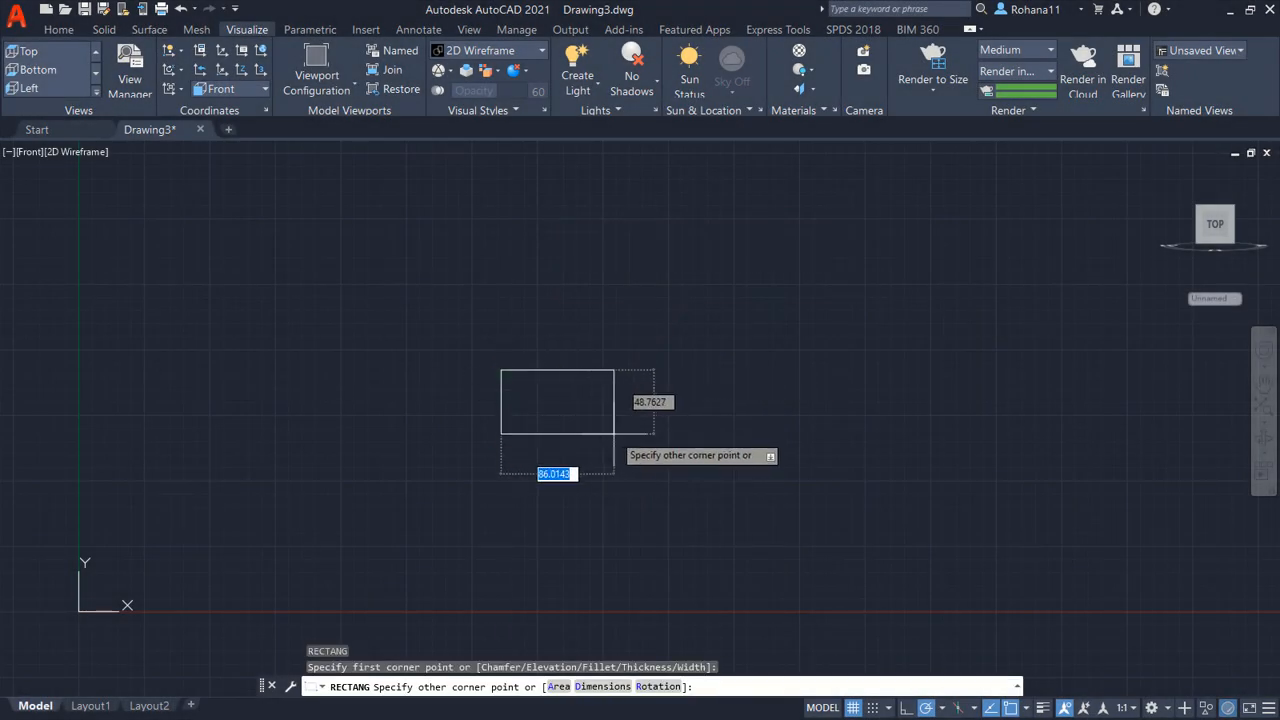
key("Return")
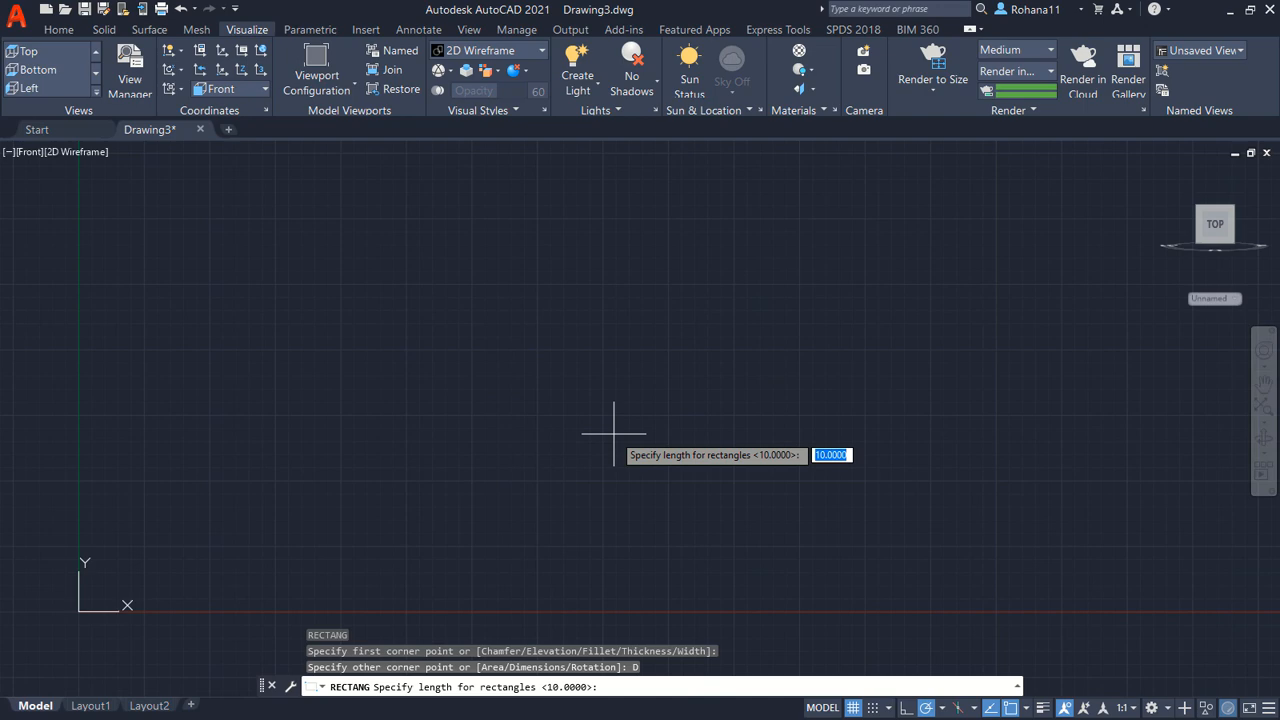
type("75")
key("Return")
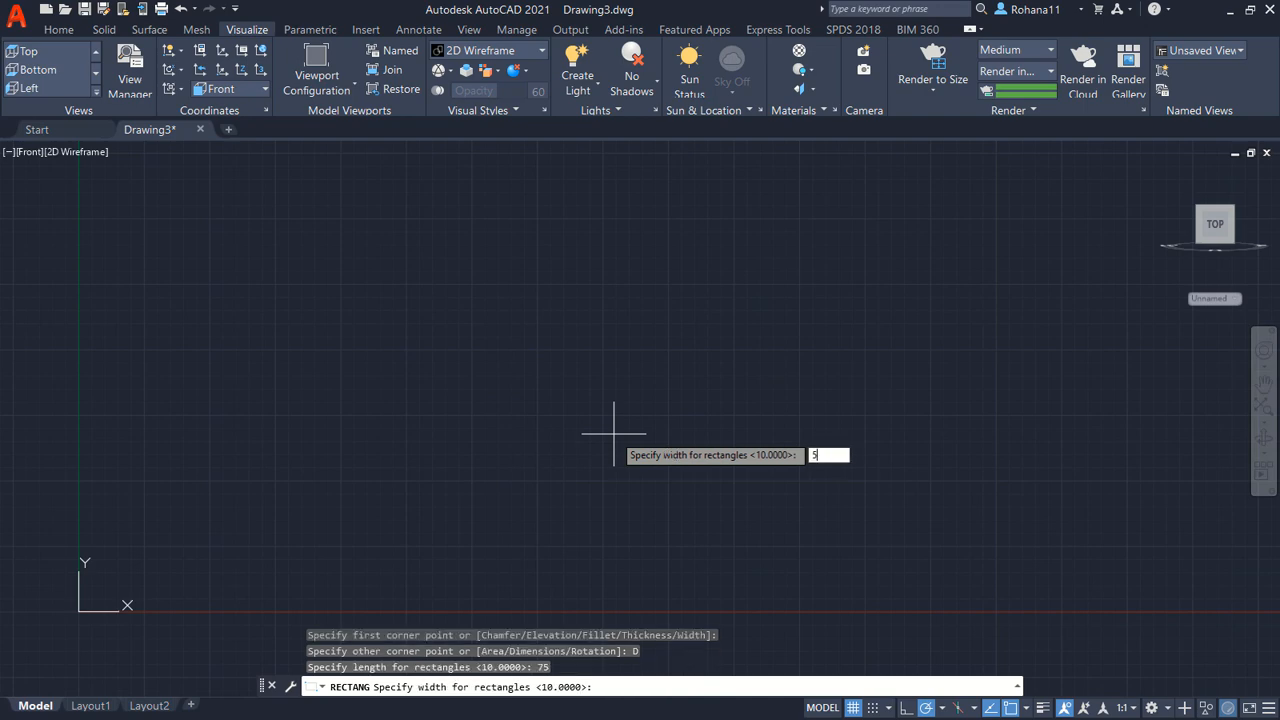
key("Return")
left_click(613, 434)
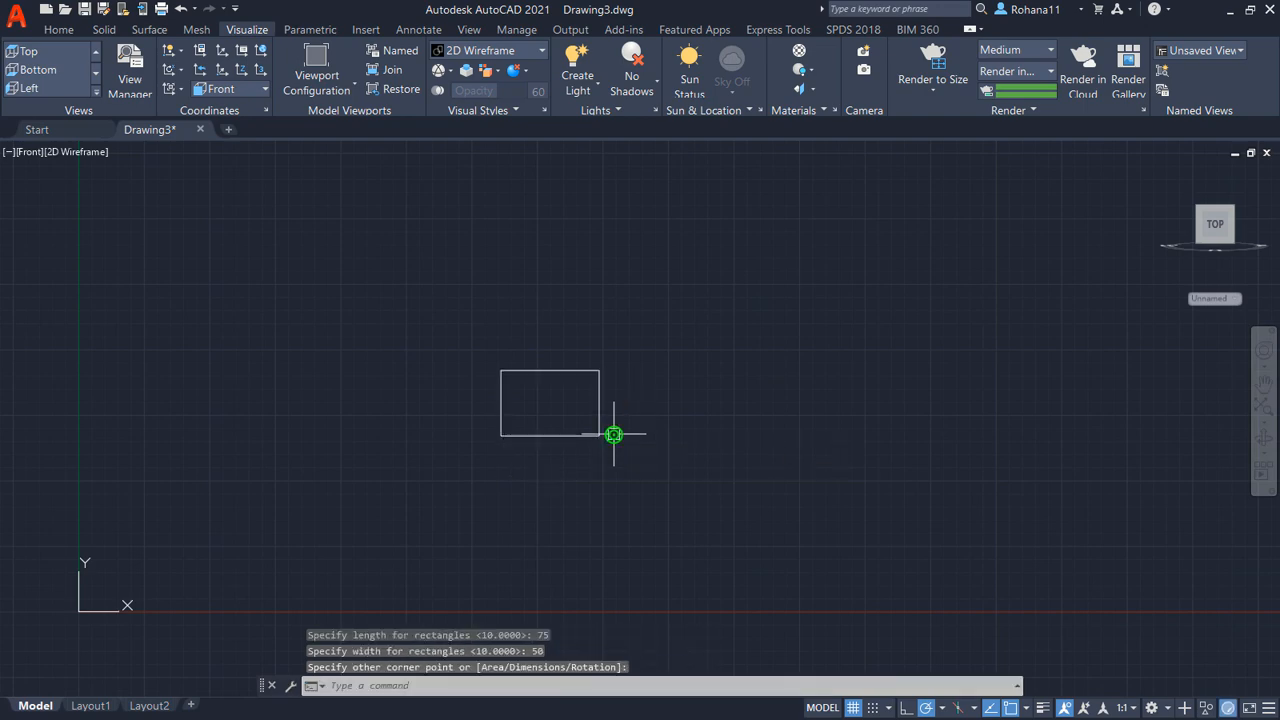
Draw a horizontal line along the rectangle's bottom edge, extending past it on both sides
scroll(551, 339, "down", 6)
middle_click_drag(549, 295, 552, 367)
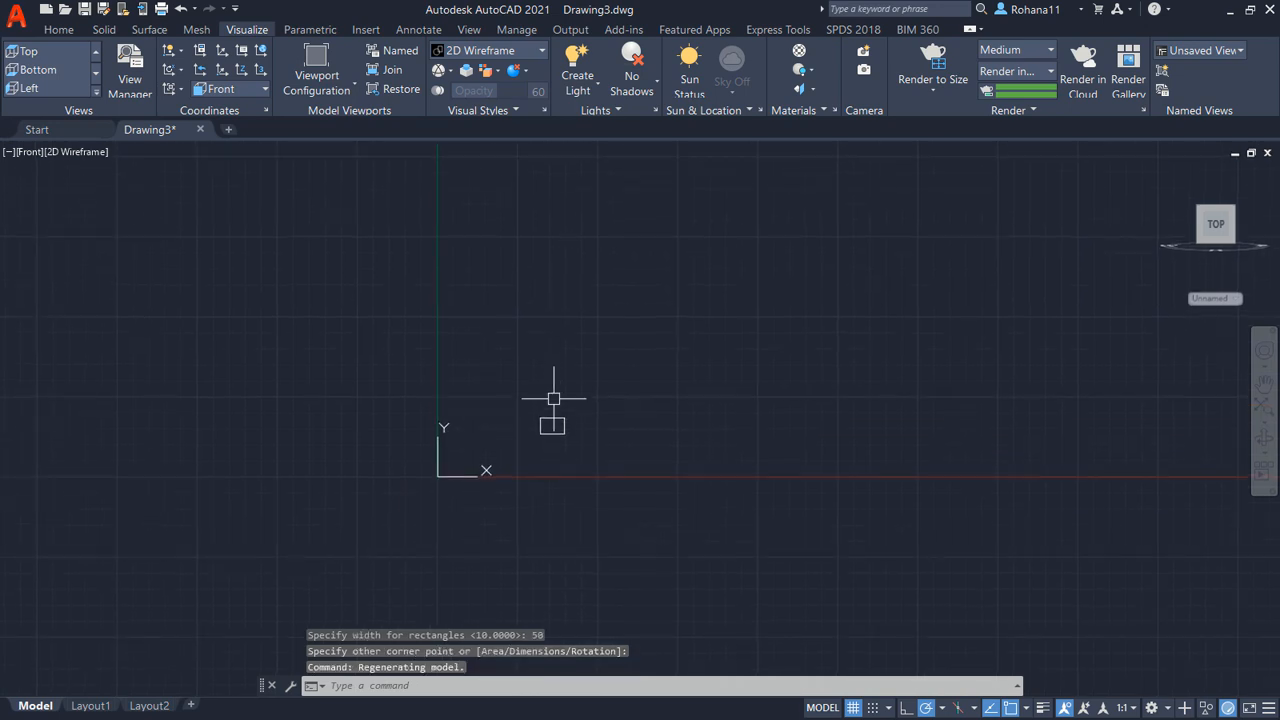
scroll(554, 397, "up", 2)
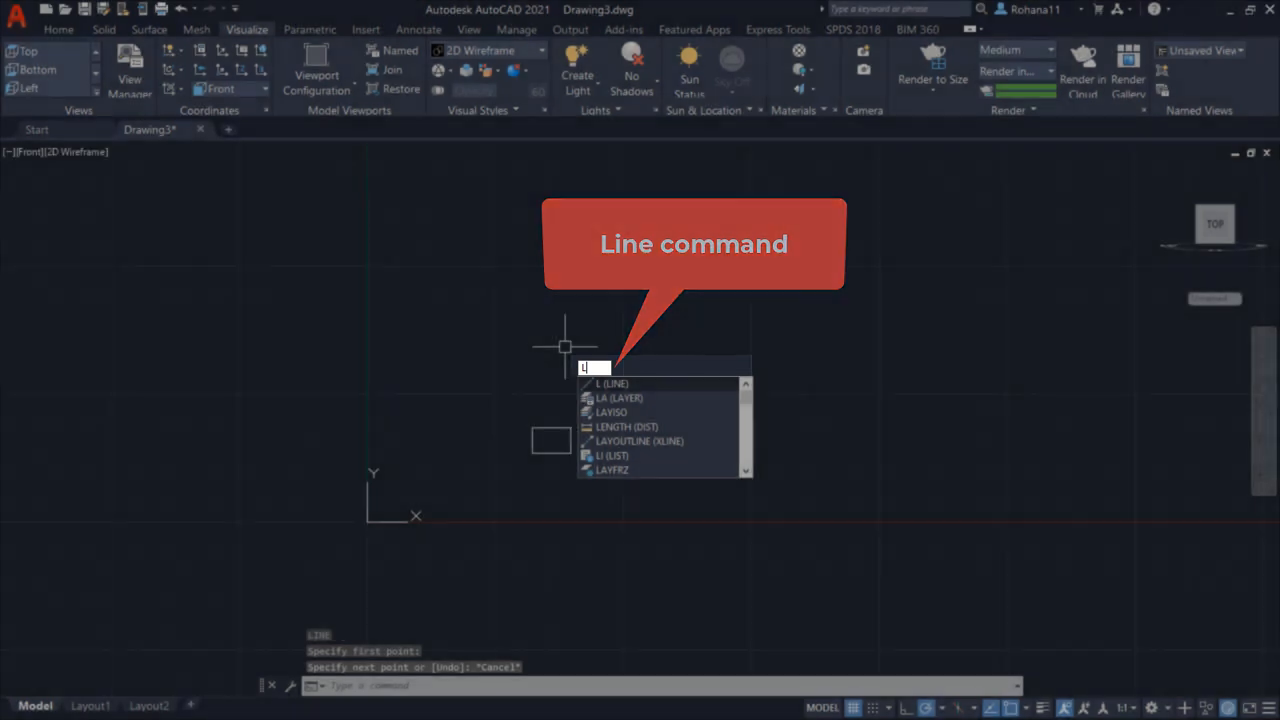
key("Return")
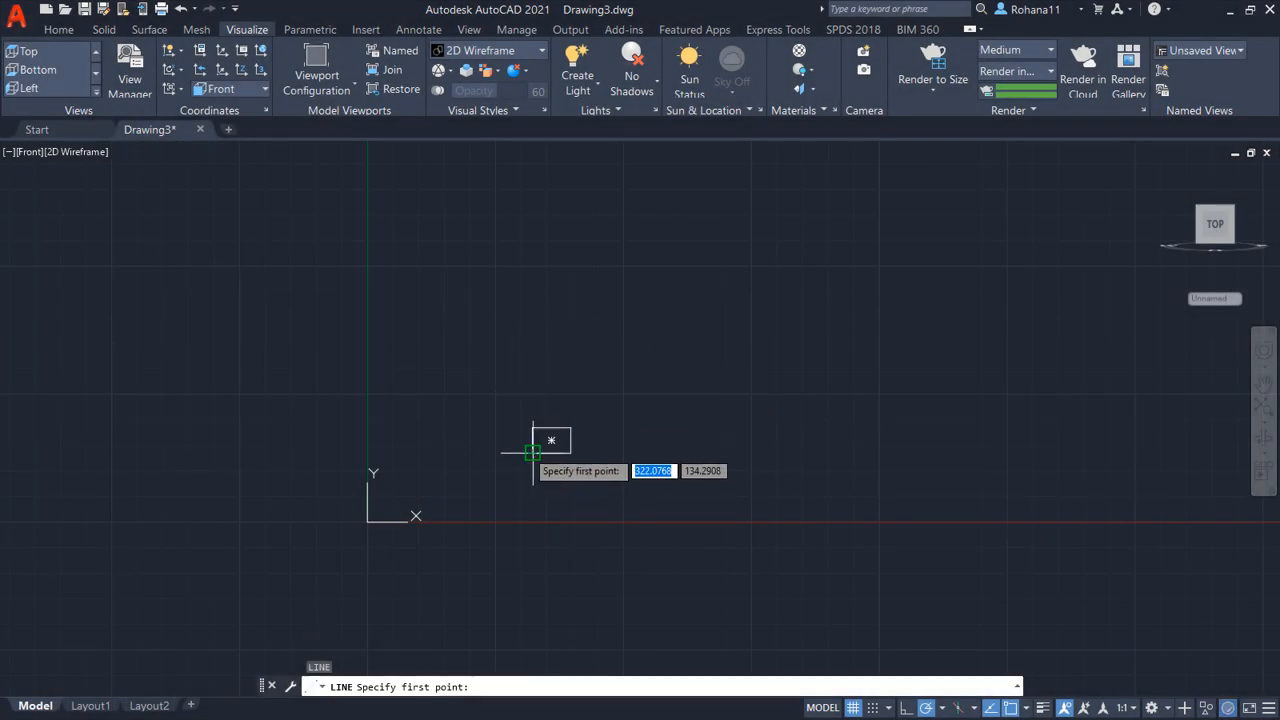
left_click(485, 453)
left_click(634, 453)
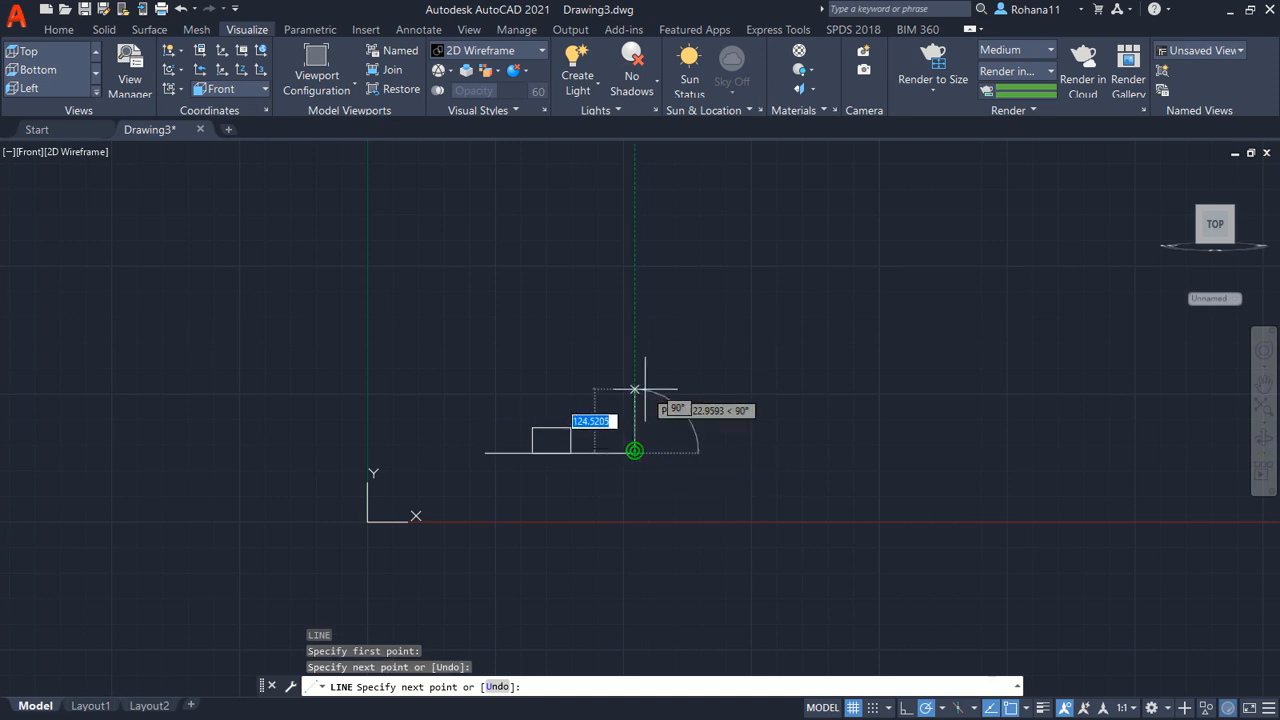
key("Return")
Move the horizontal line straight up by 355 units
type("M")
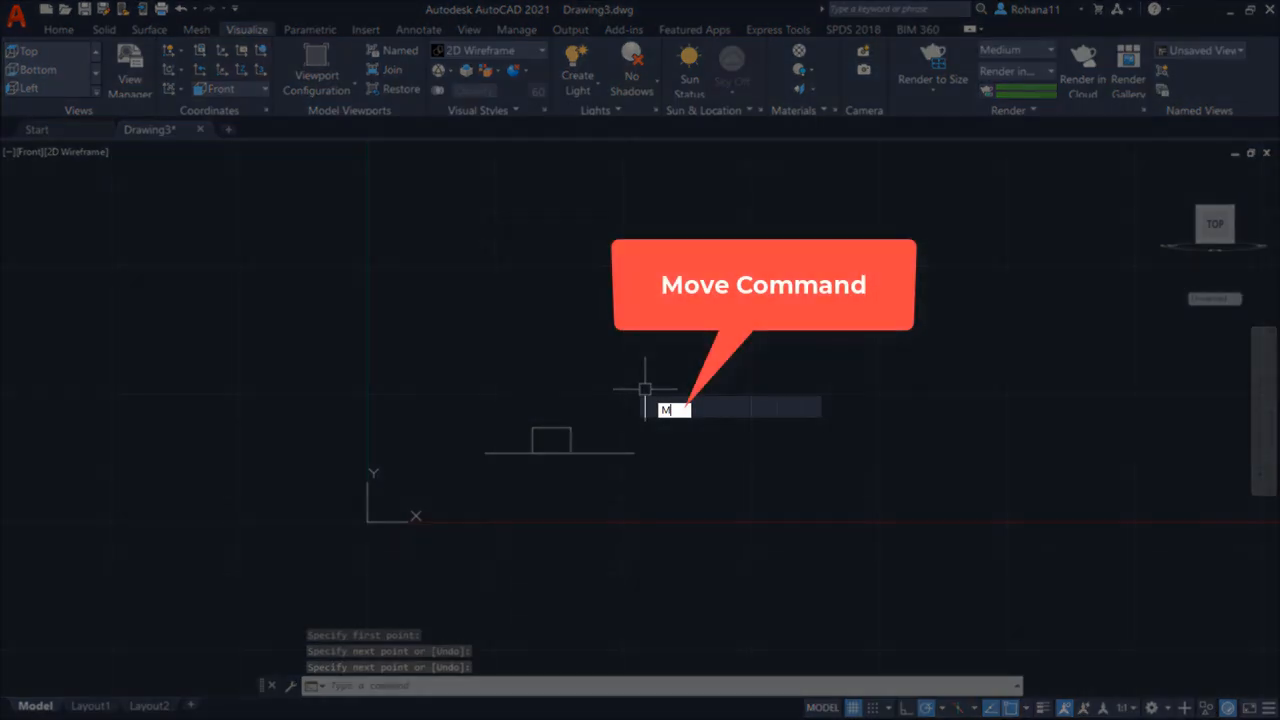
key("Return")
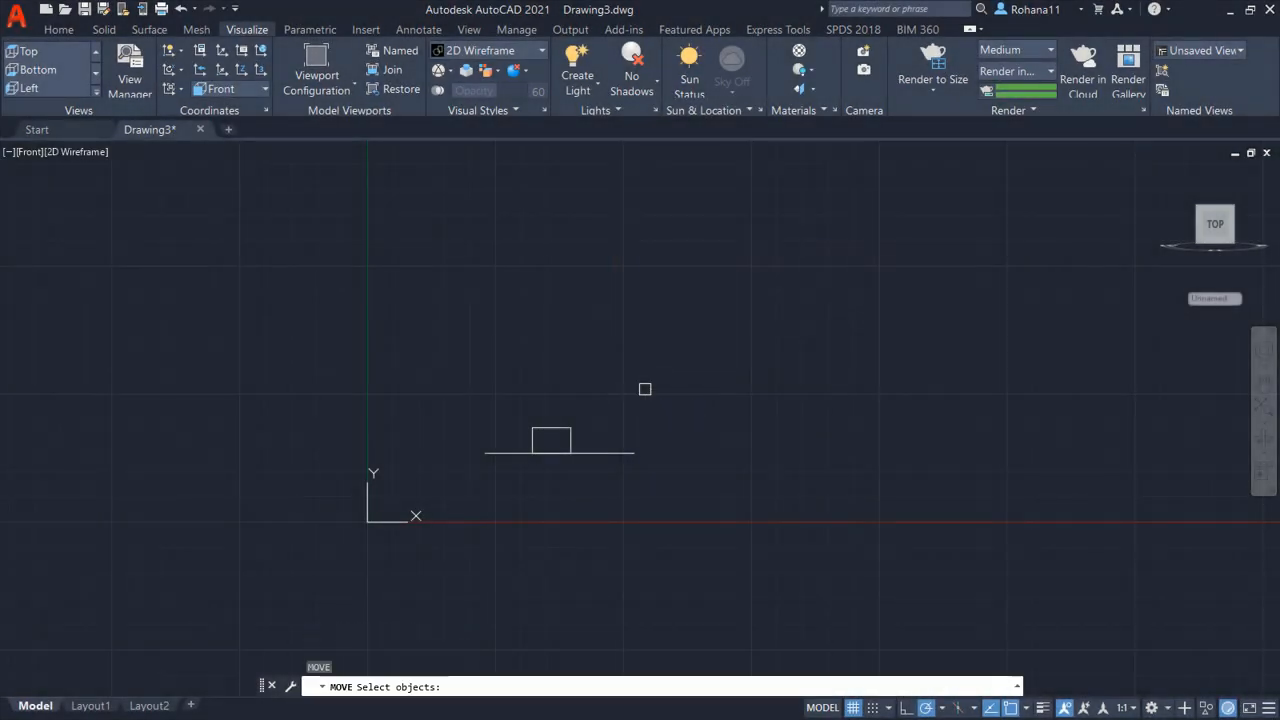
left_click(641, 429)
left_click(611, 465)
key("Return")
left_click(708, 431)
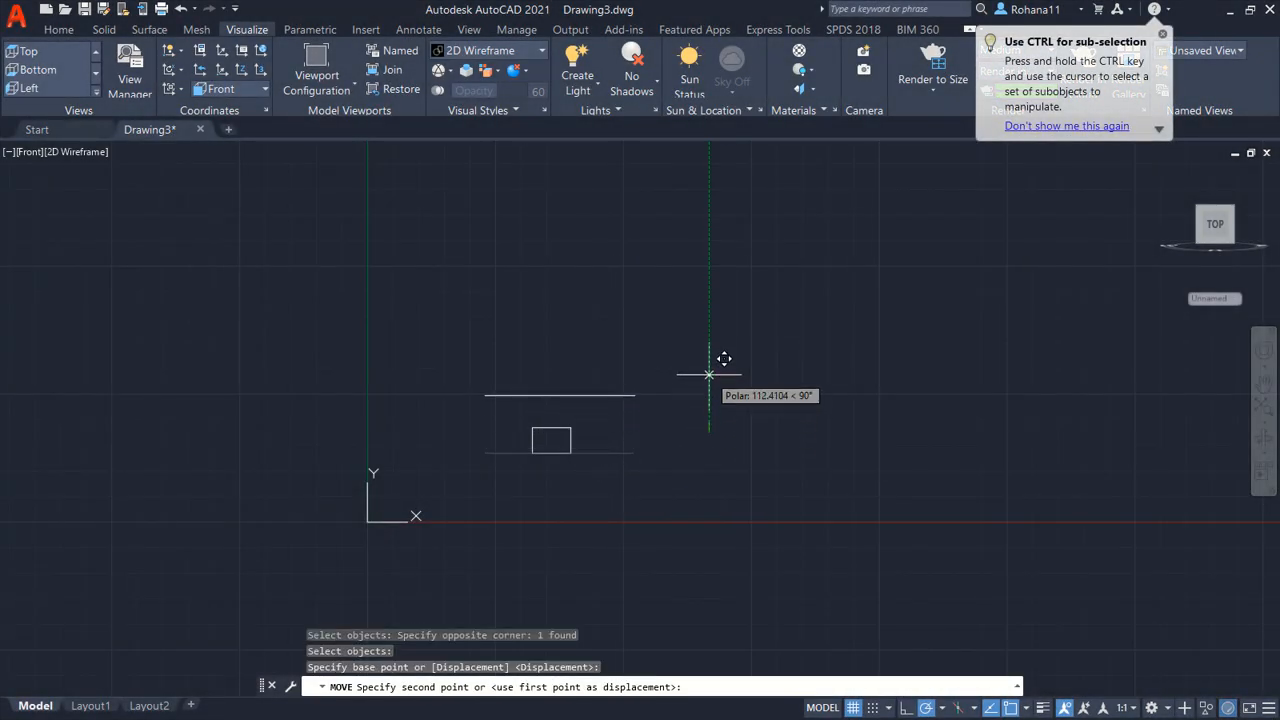
type("355")
key("Return")
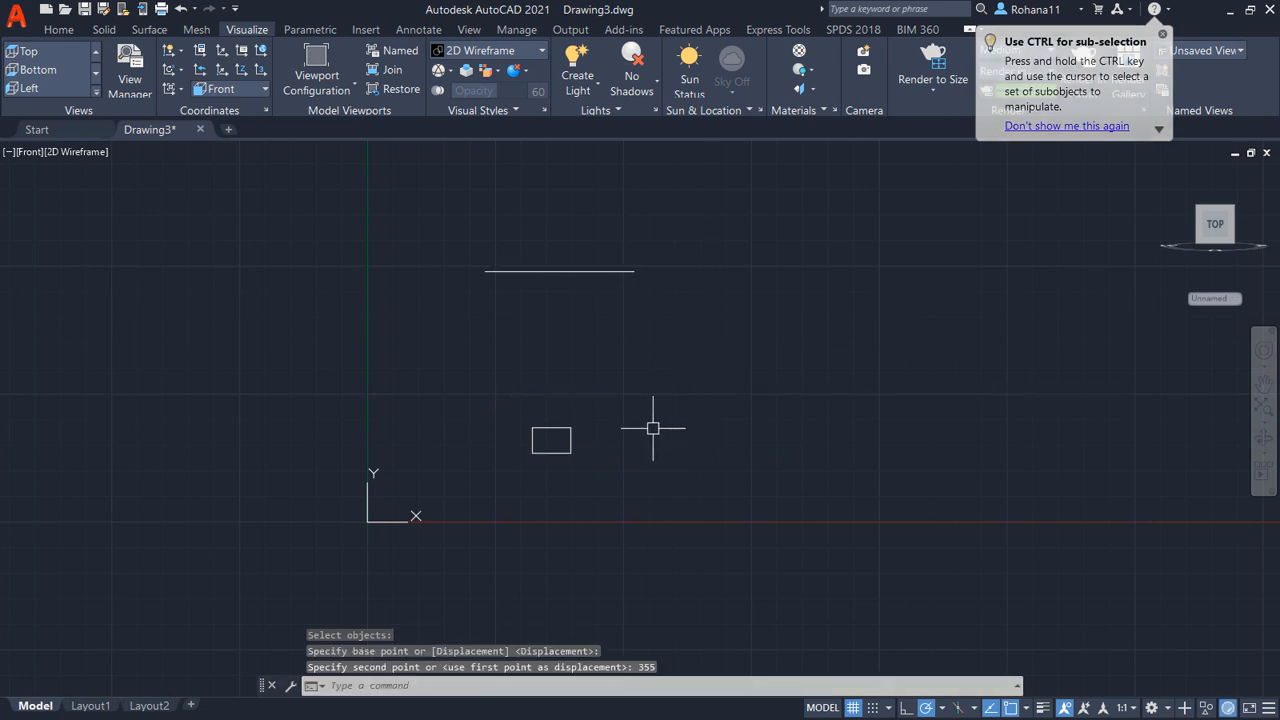
Draw a line about 482 long at an angle of 80° from the rectangle's upper-right corner, crossing the horizontal line
type("L")
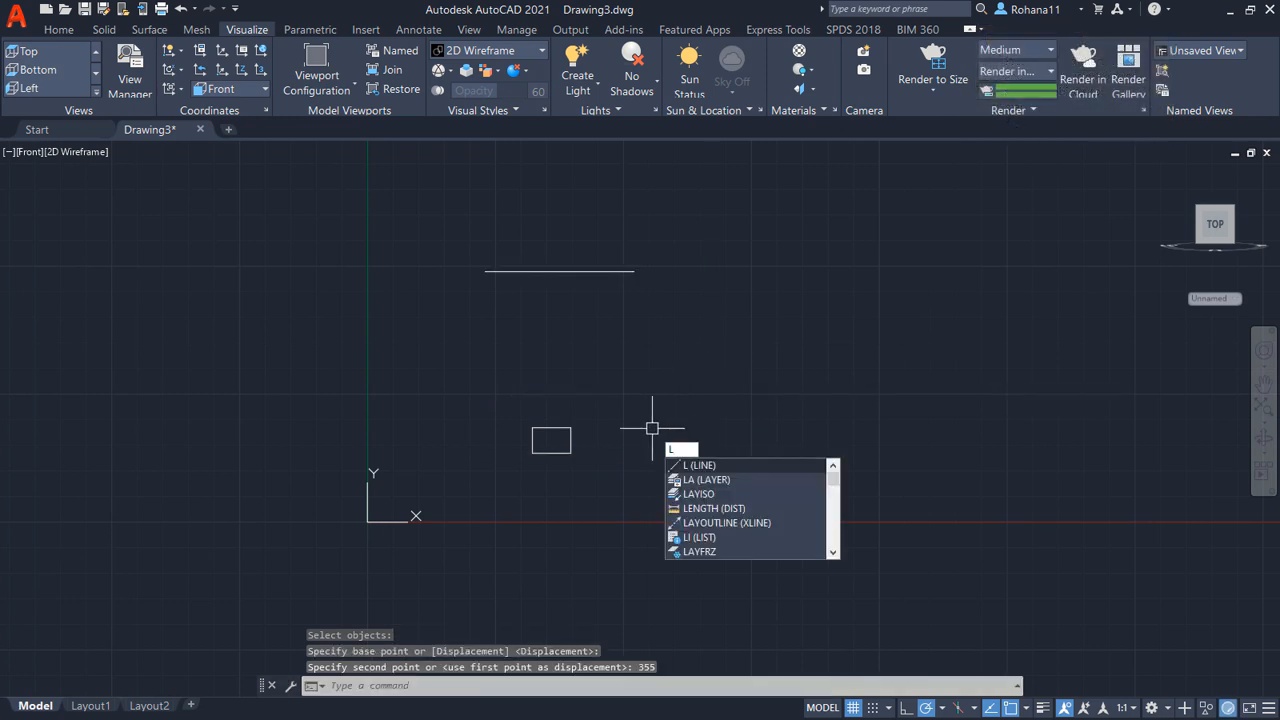
key("Return")
left_click(571, 428)
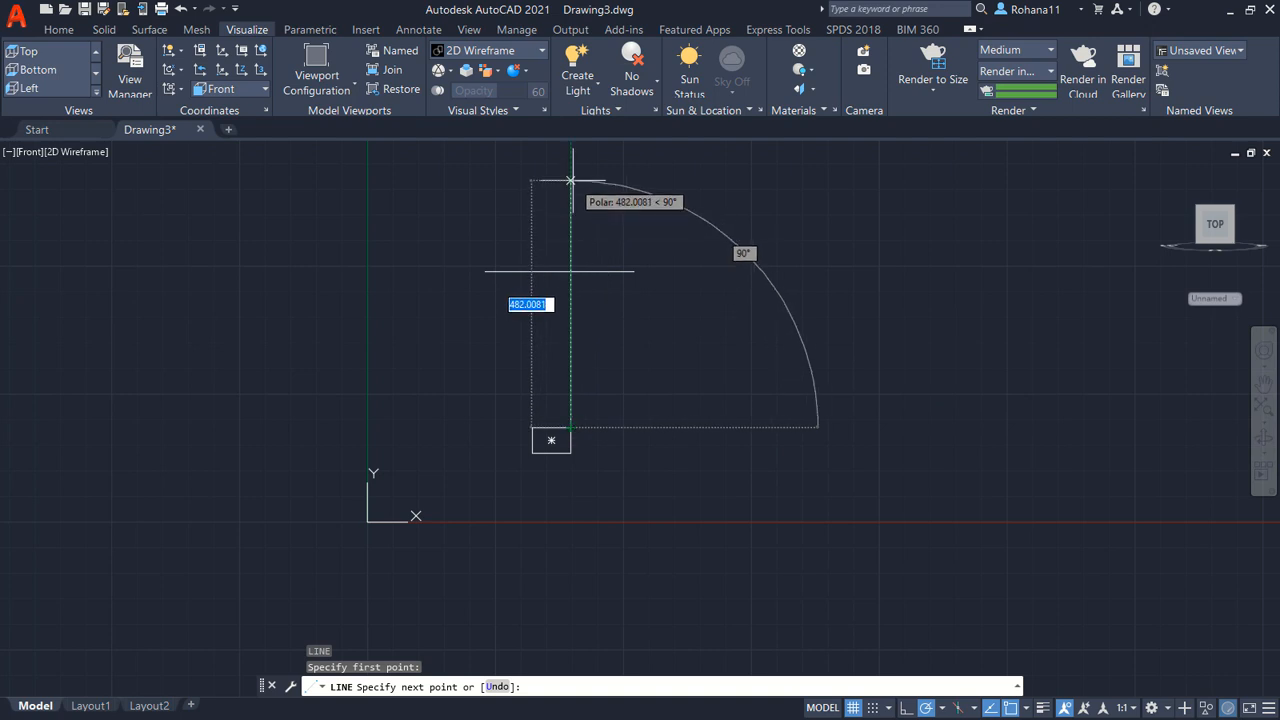
key("Tab")
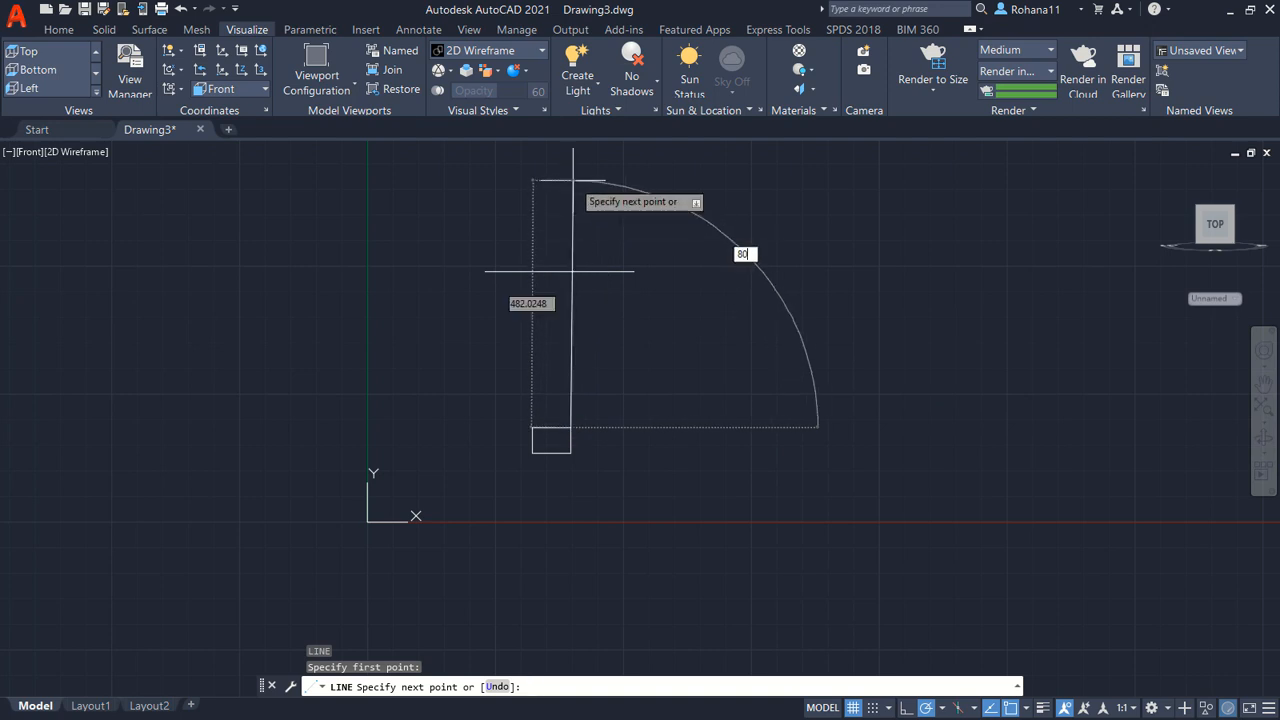
type("80")
key("Return")
key("Return")
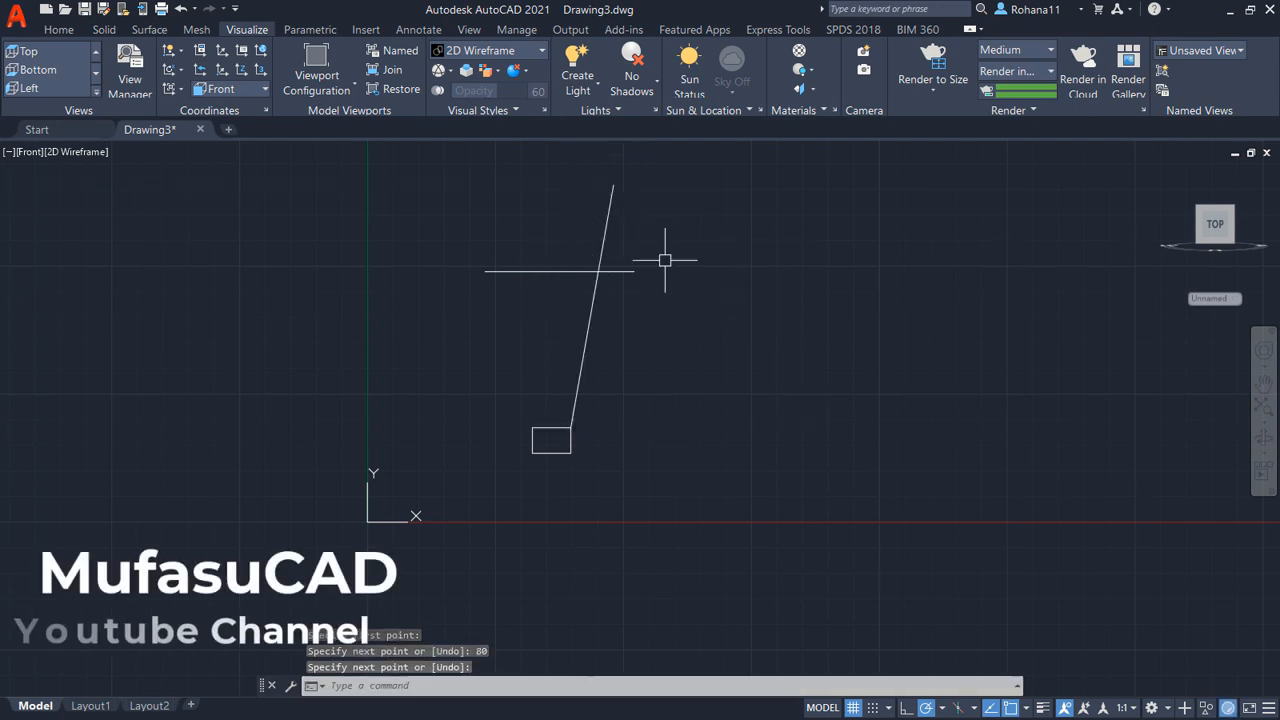
Offset the slanted line 50 units to its left side
type("O")
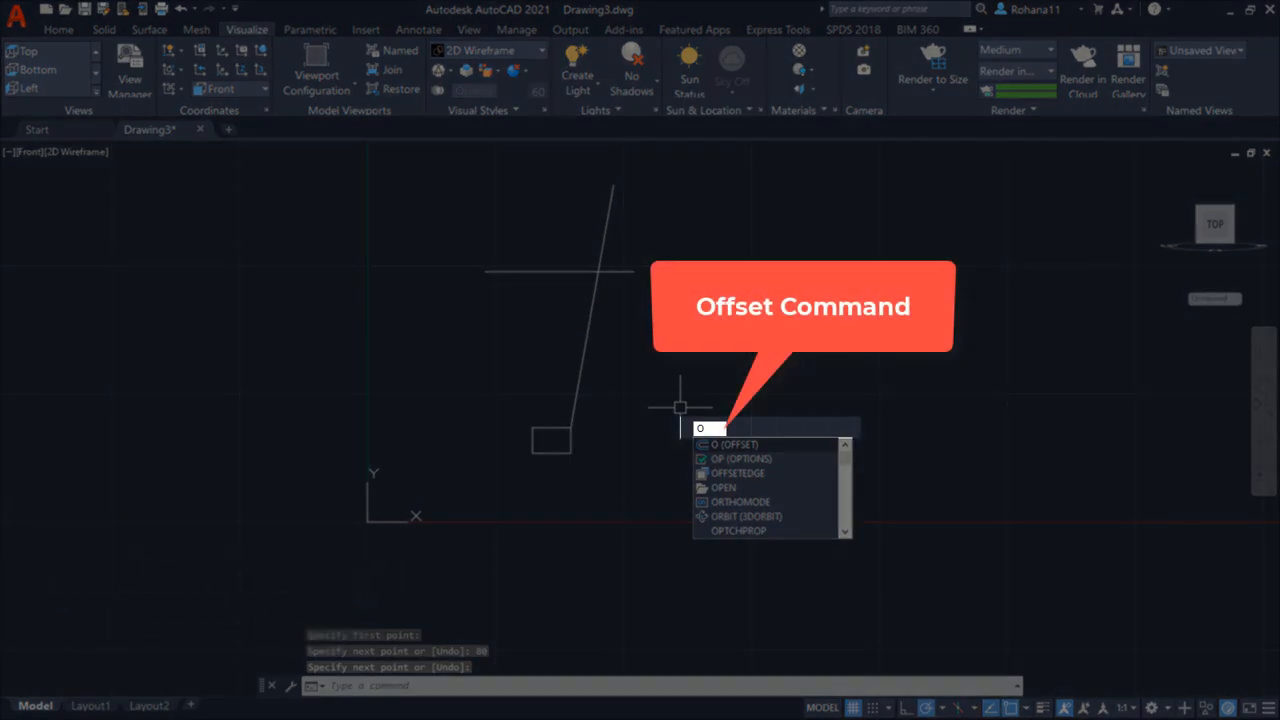
key("Return")
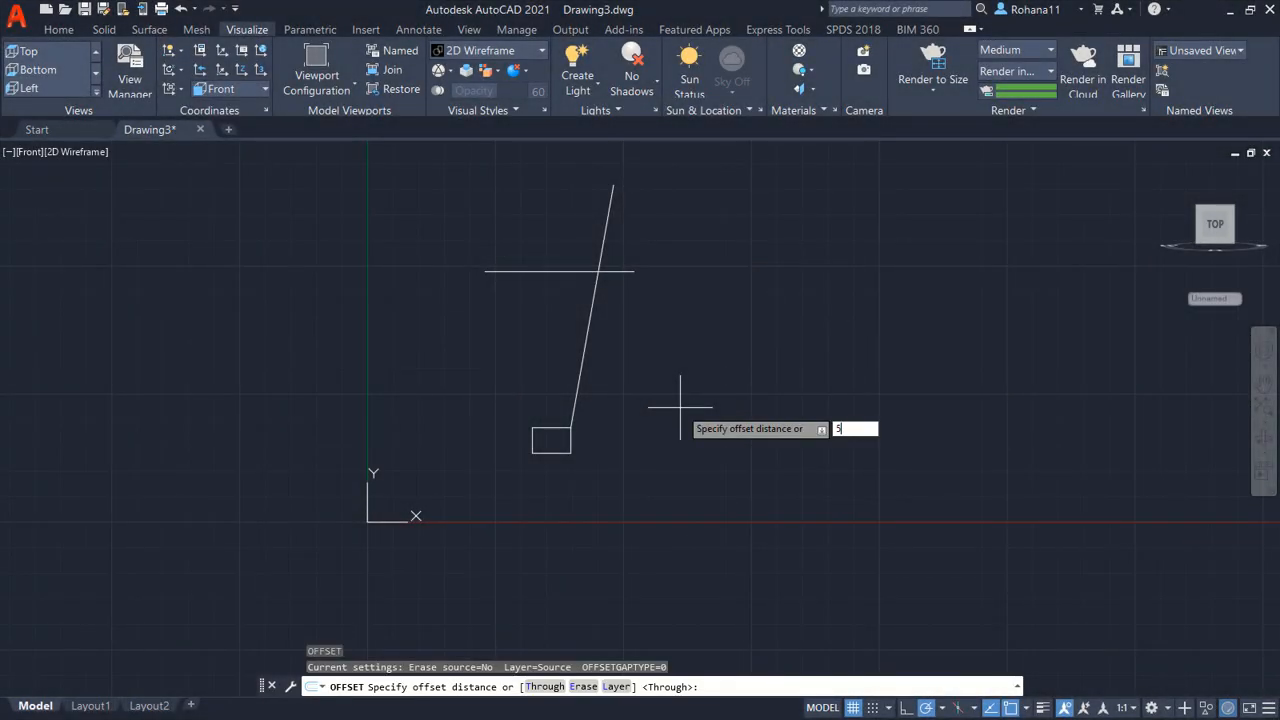
key("Return")
left_click(586, 340)
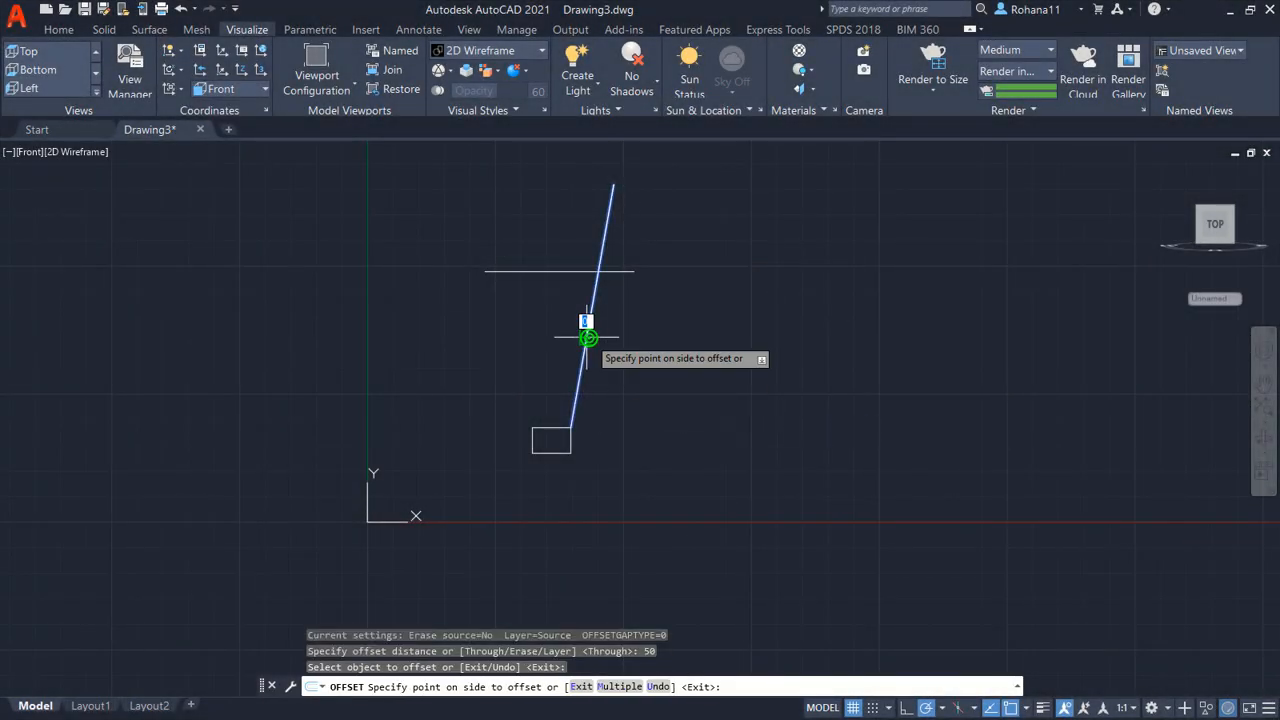
left_click(557, 340)
key("Return")
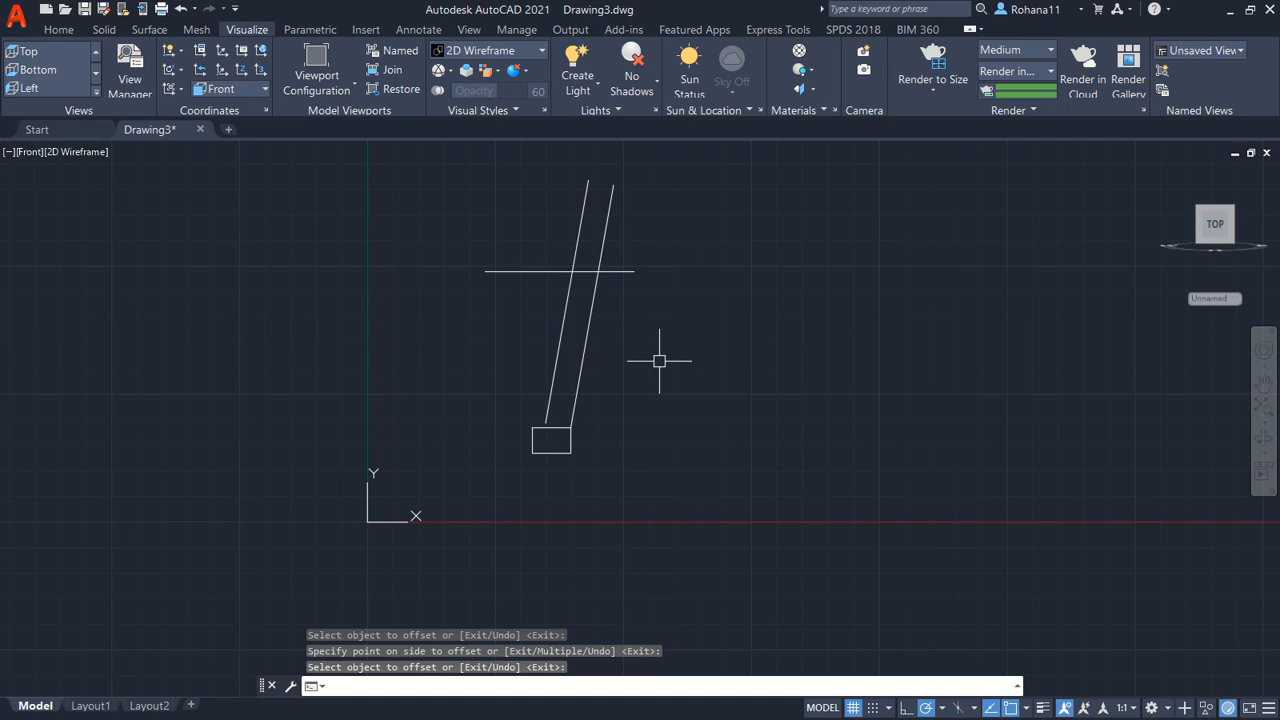
Extend the offset line down to the rectangle and trim the excess ends beyond the crossings of the slanted and horizontal lines
type("TR")
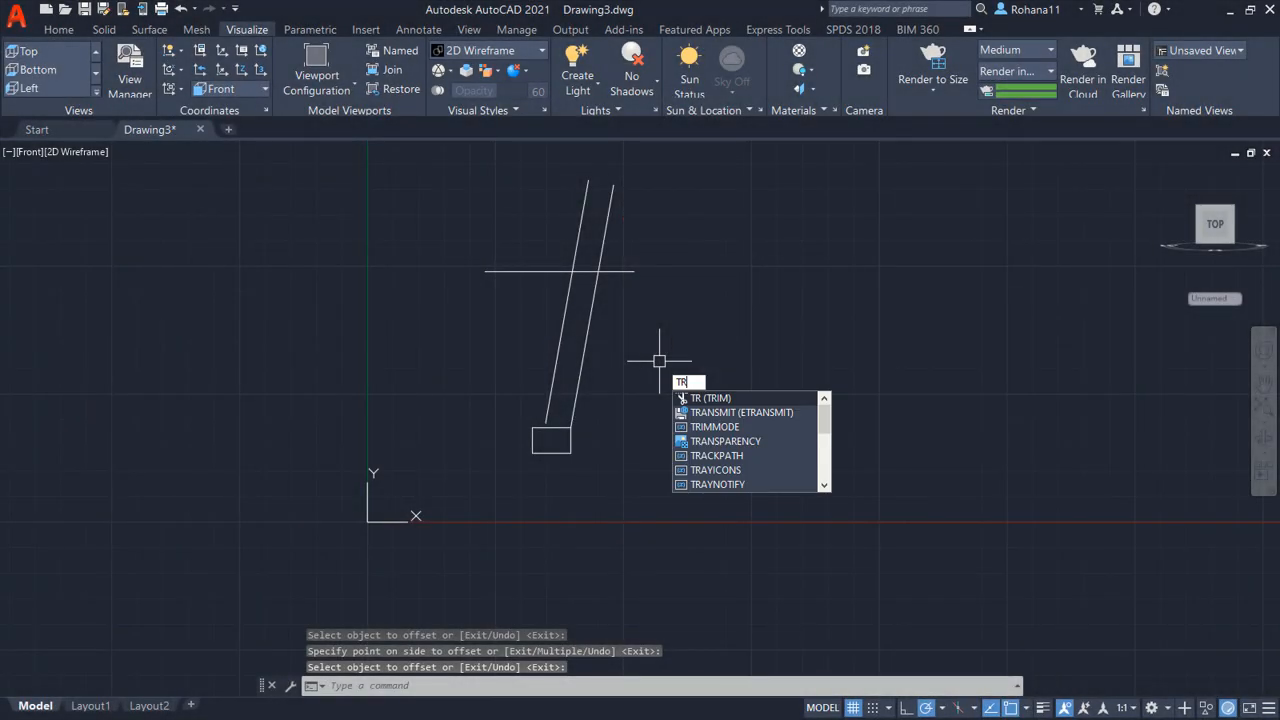
key("Return")
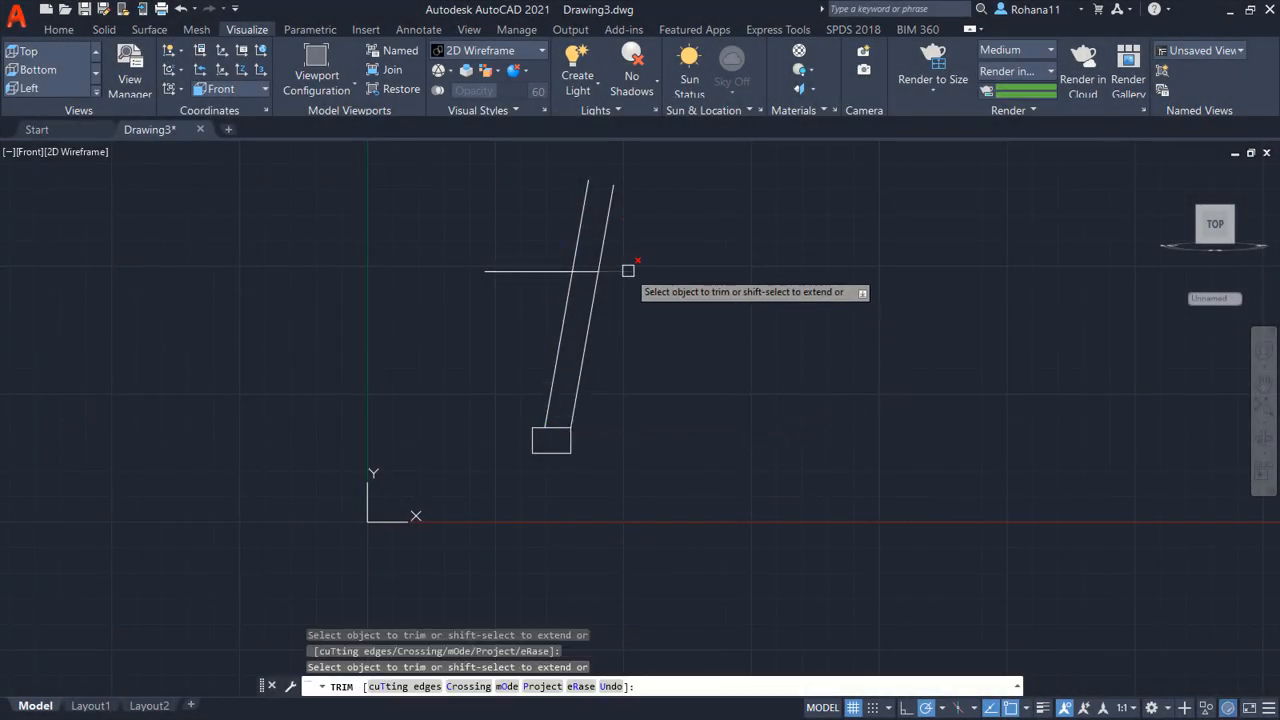
mouse_move(555, 224)
left_mouse_down()
mouse_move(647, 243)
mouse_move(500, 271)
mouse_move(500, 306)
left_mouse_up()
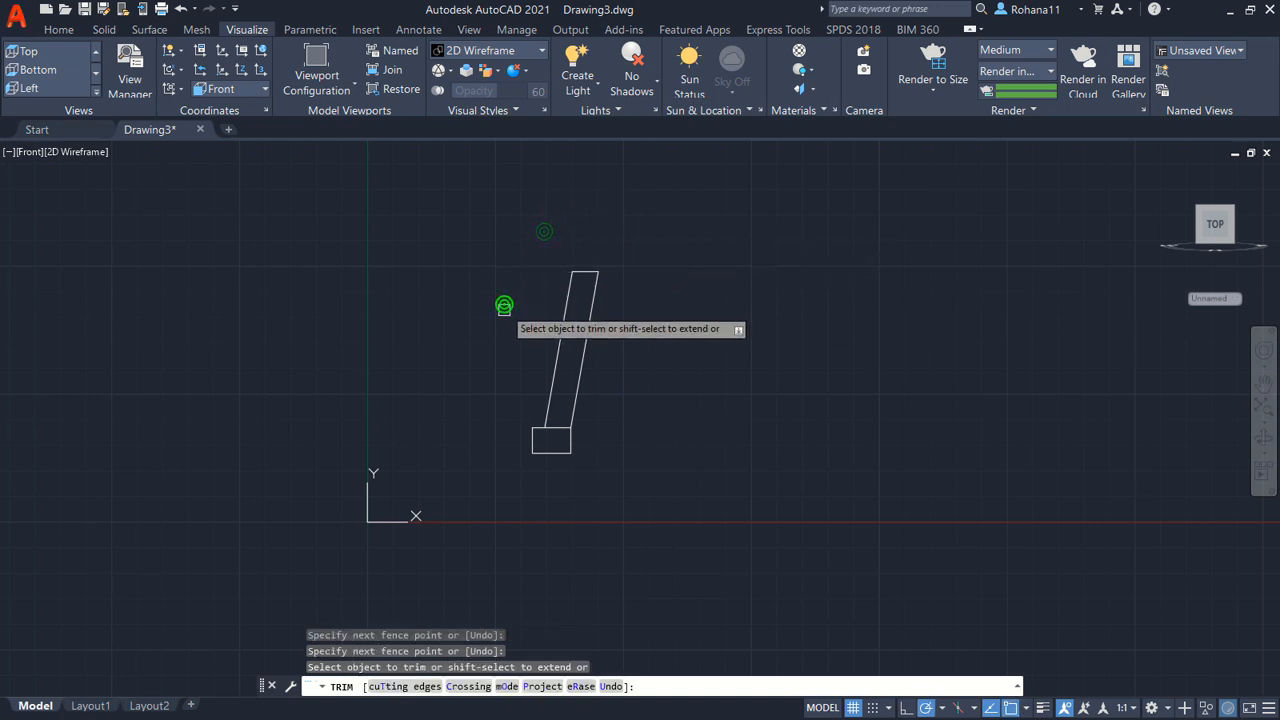
key("Return")
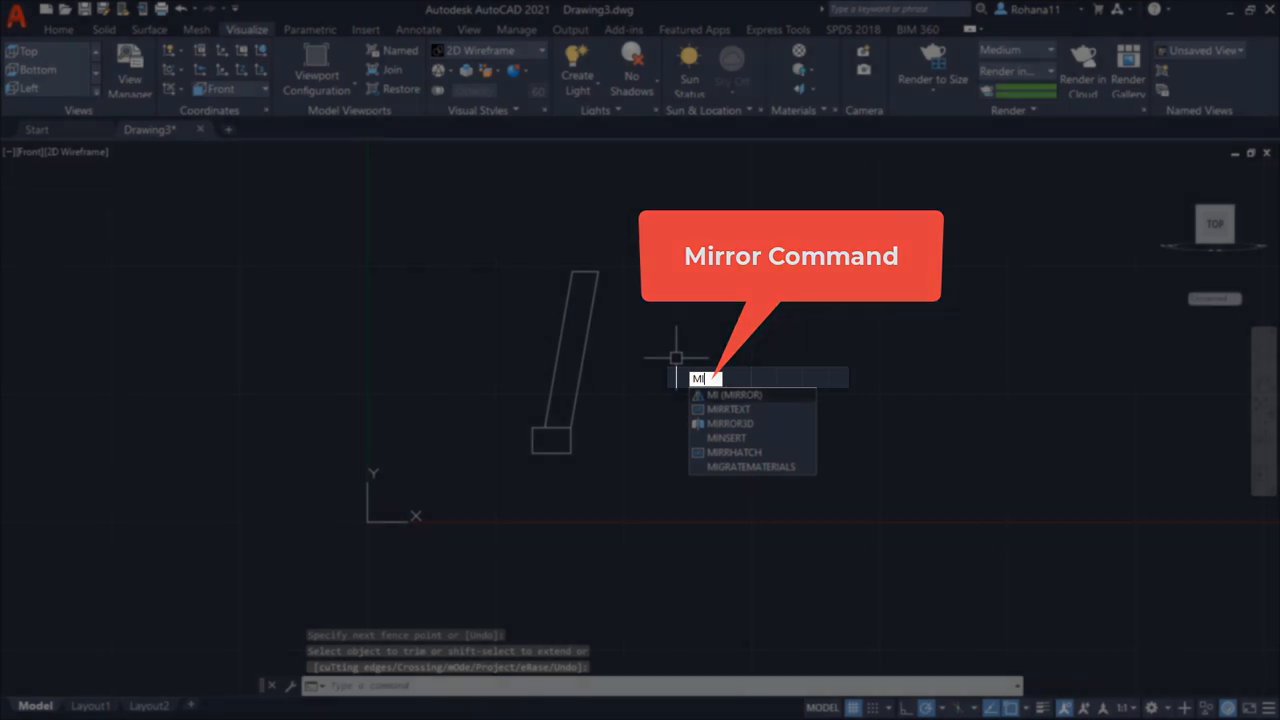
Mirror the leg and foot about a vertical line 715 units right of the foot's lower-left corner, keeping the source objects
key("Return")
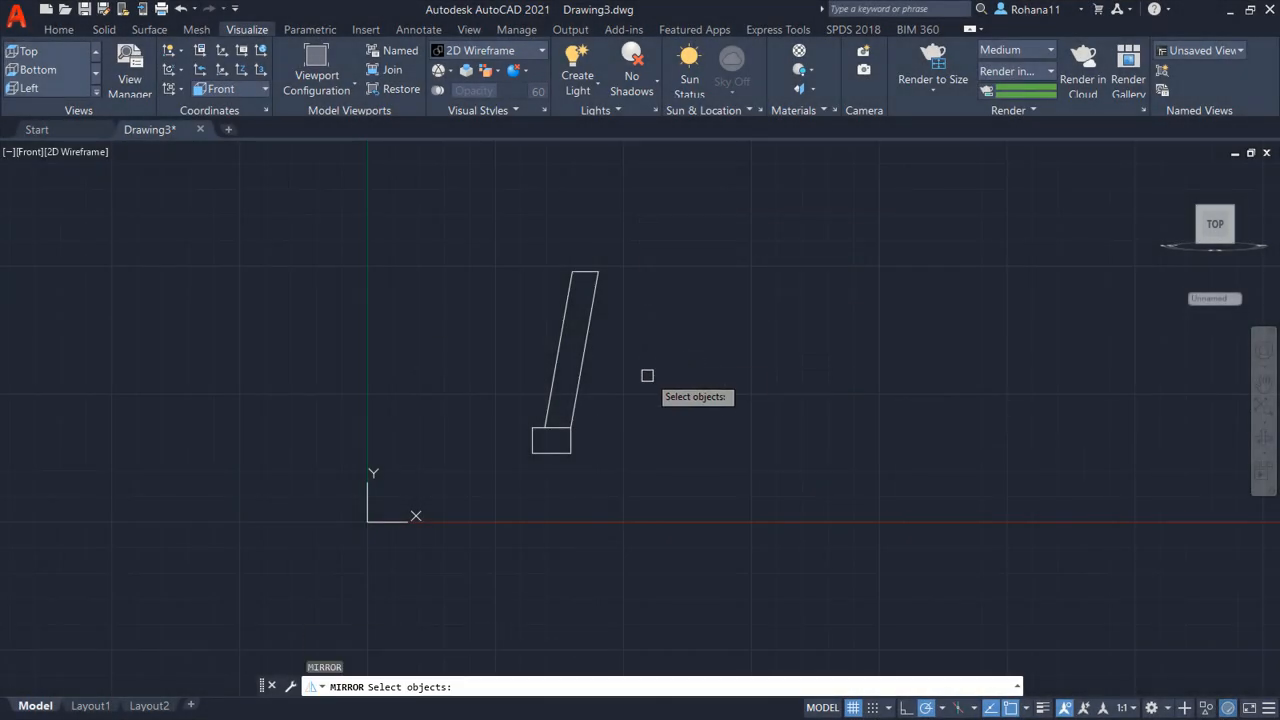
left_click(646, 371)
left_click(547, 238)
left_click(658, 241)
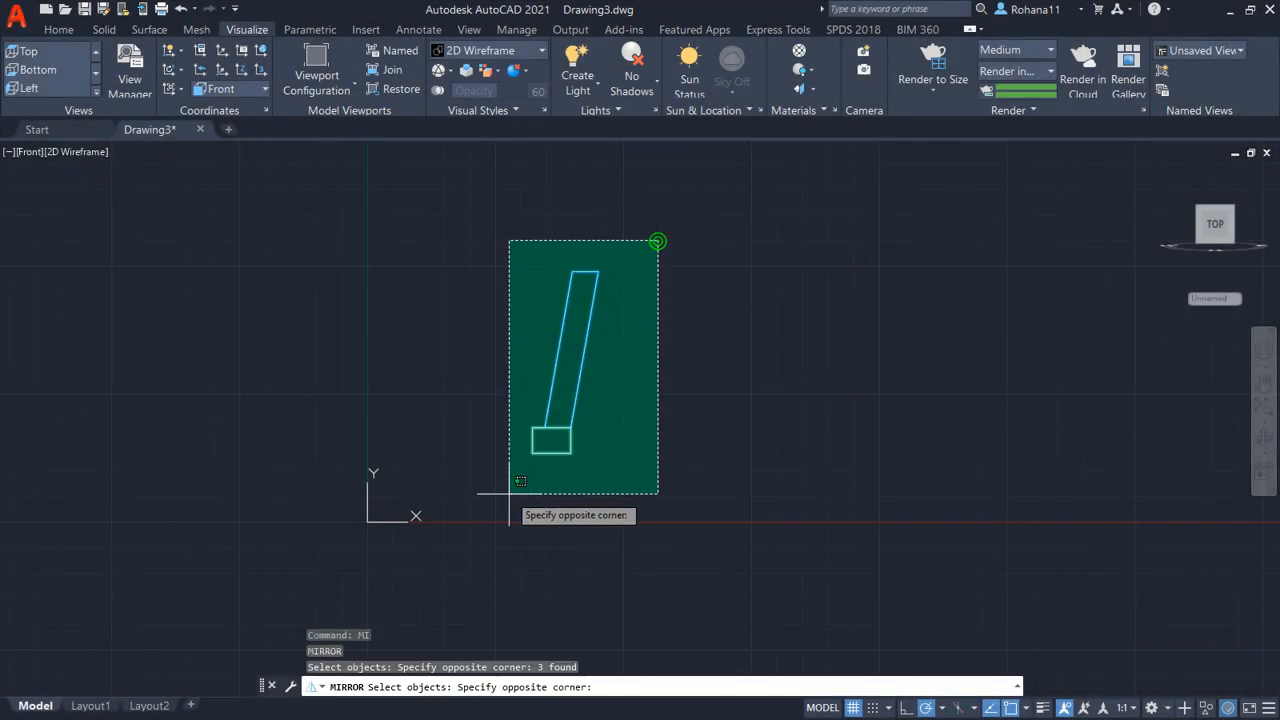
left_click(508, 520)
key("Return")
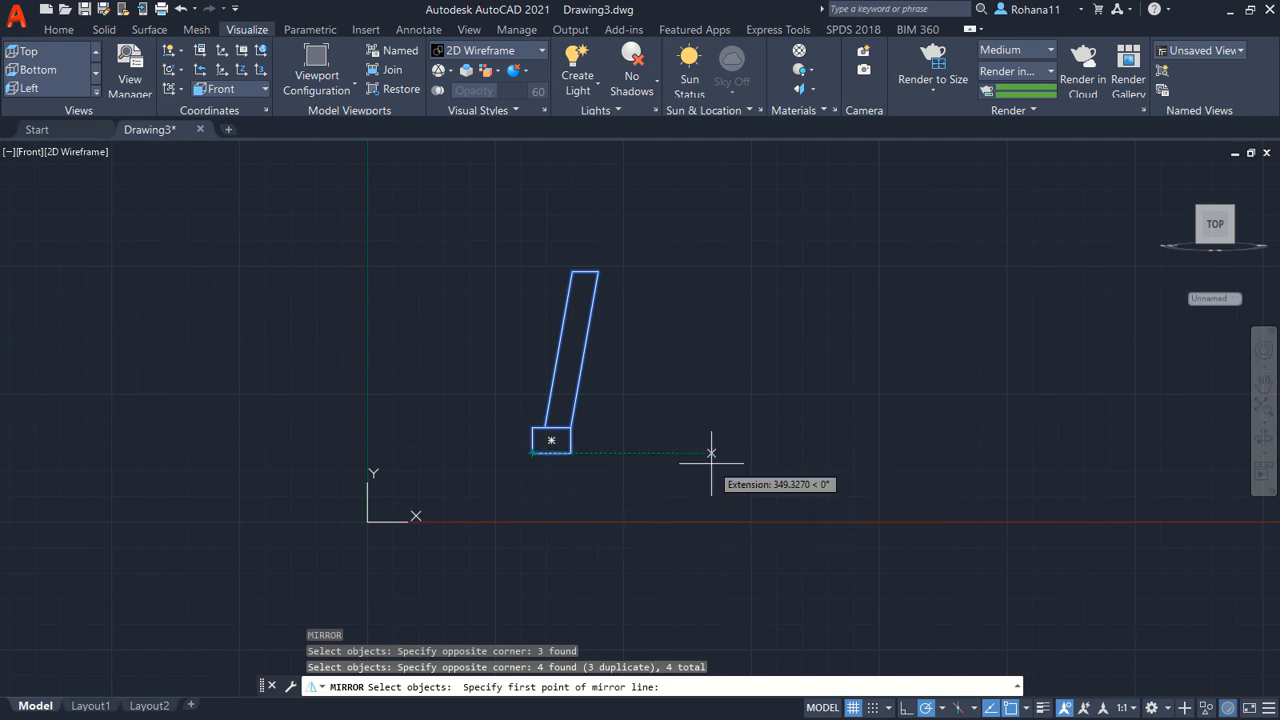
key("Return")
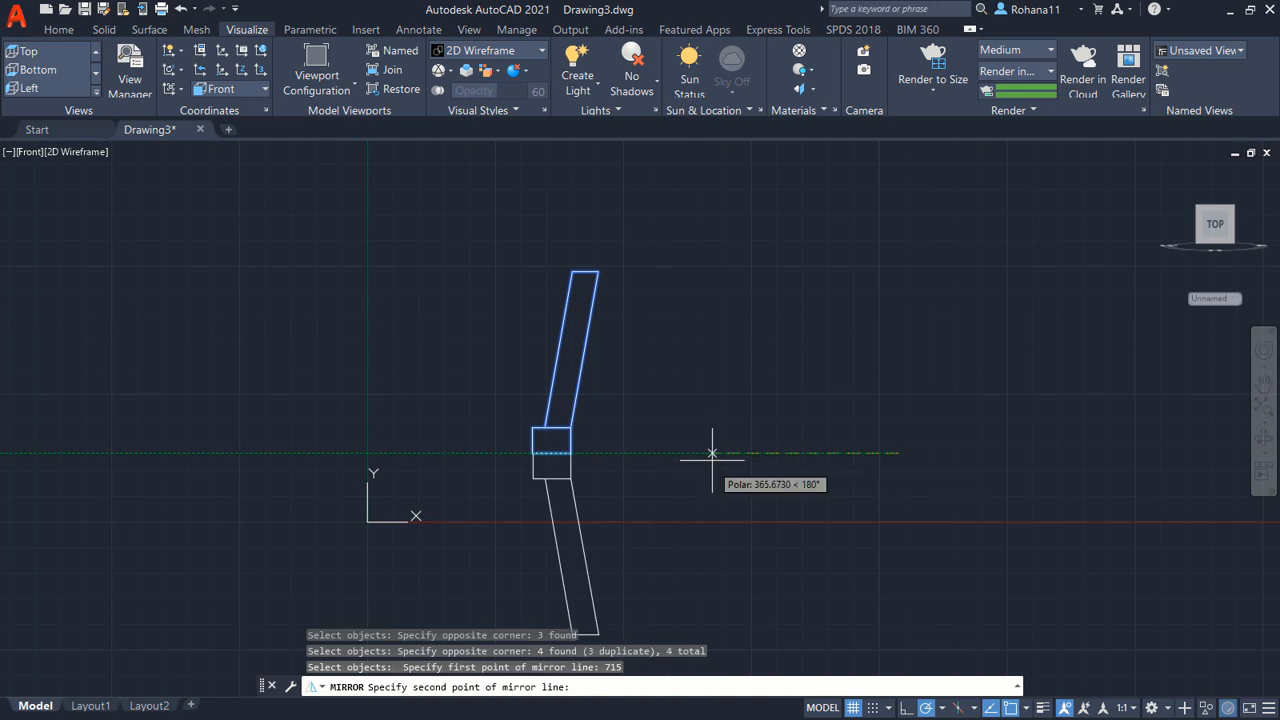
left_click(906, 316)
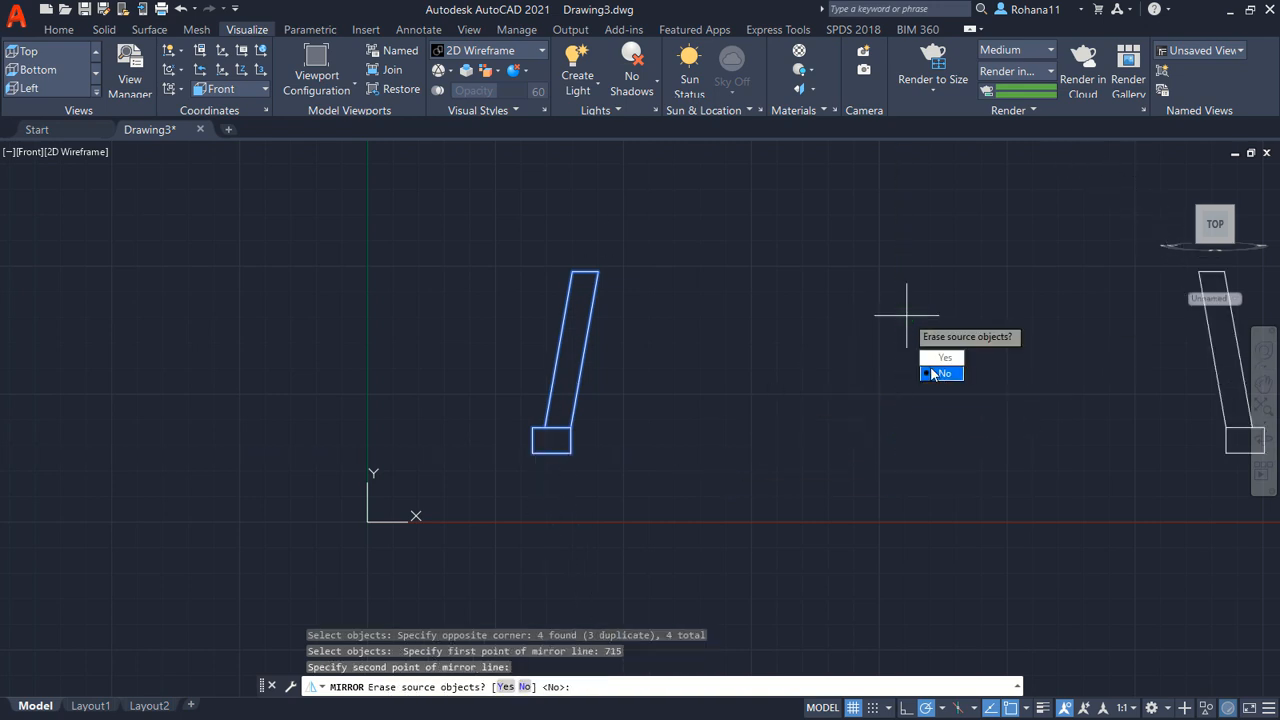
left_click(941, 374)
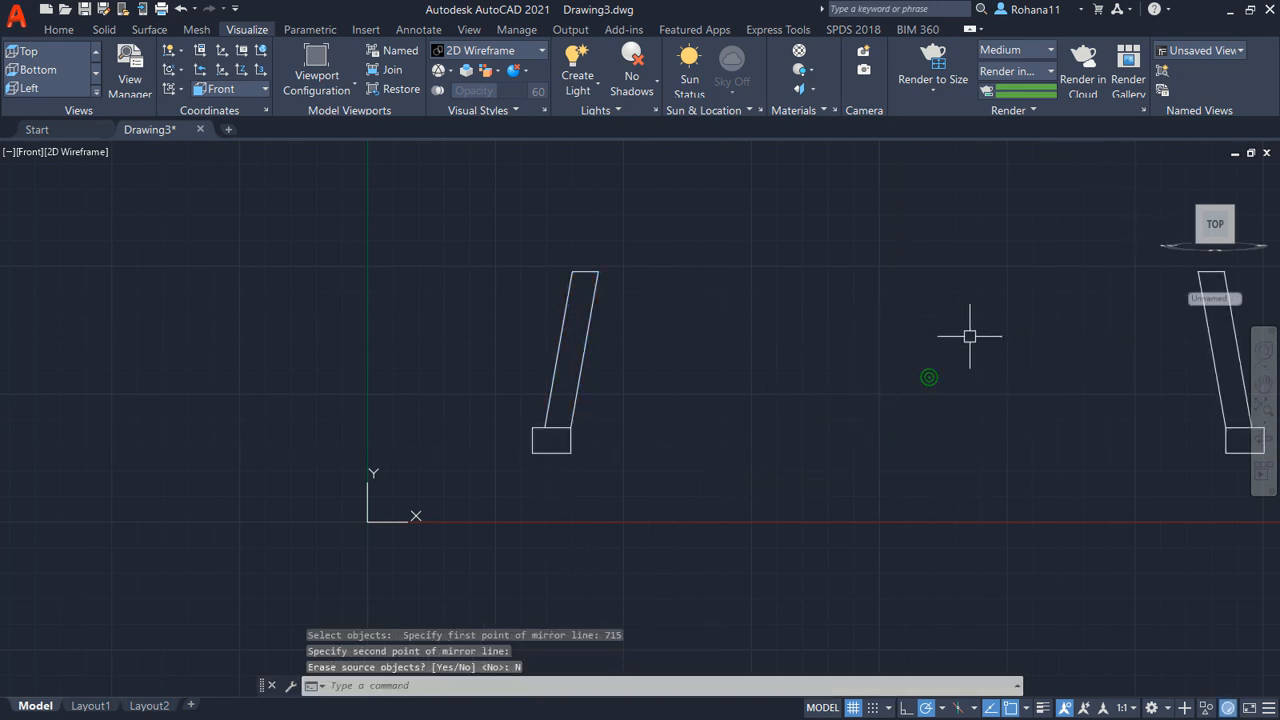
Draw a horizontal line joining the upper inner corners of the two slanted legs
middle_click_drag(969, 336, 741, 375)
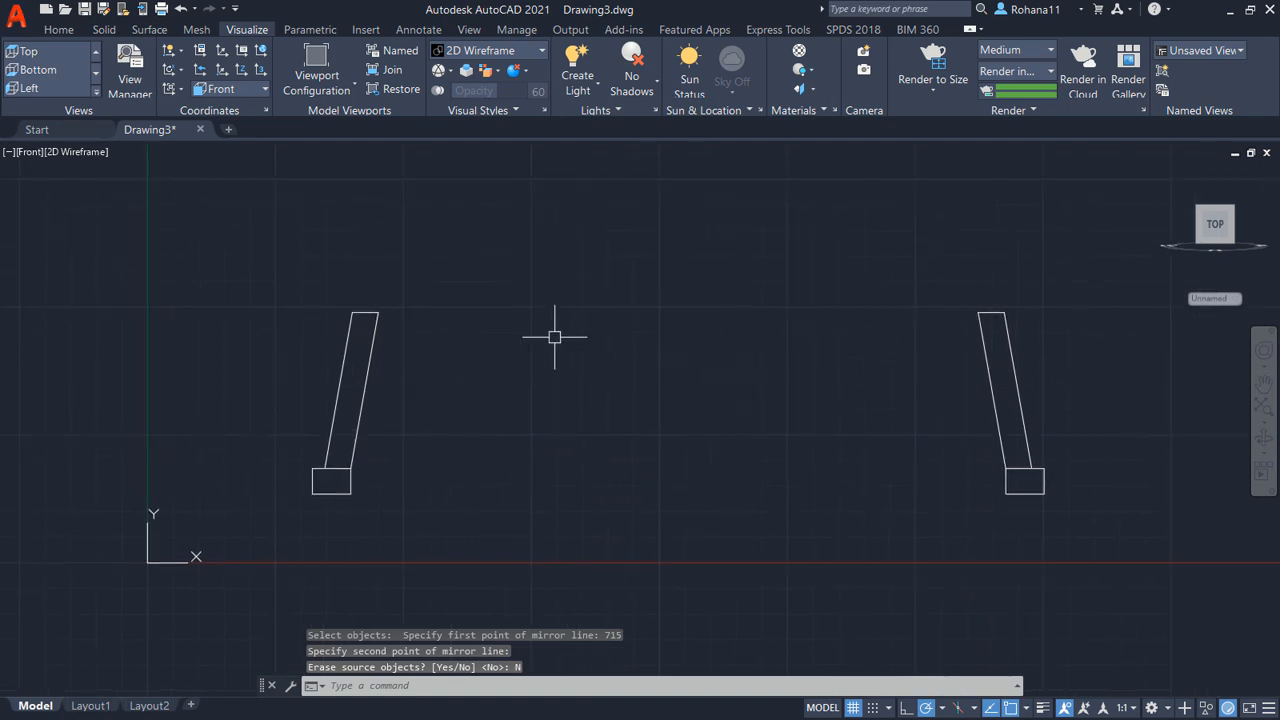
key("Return")
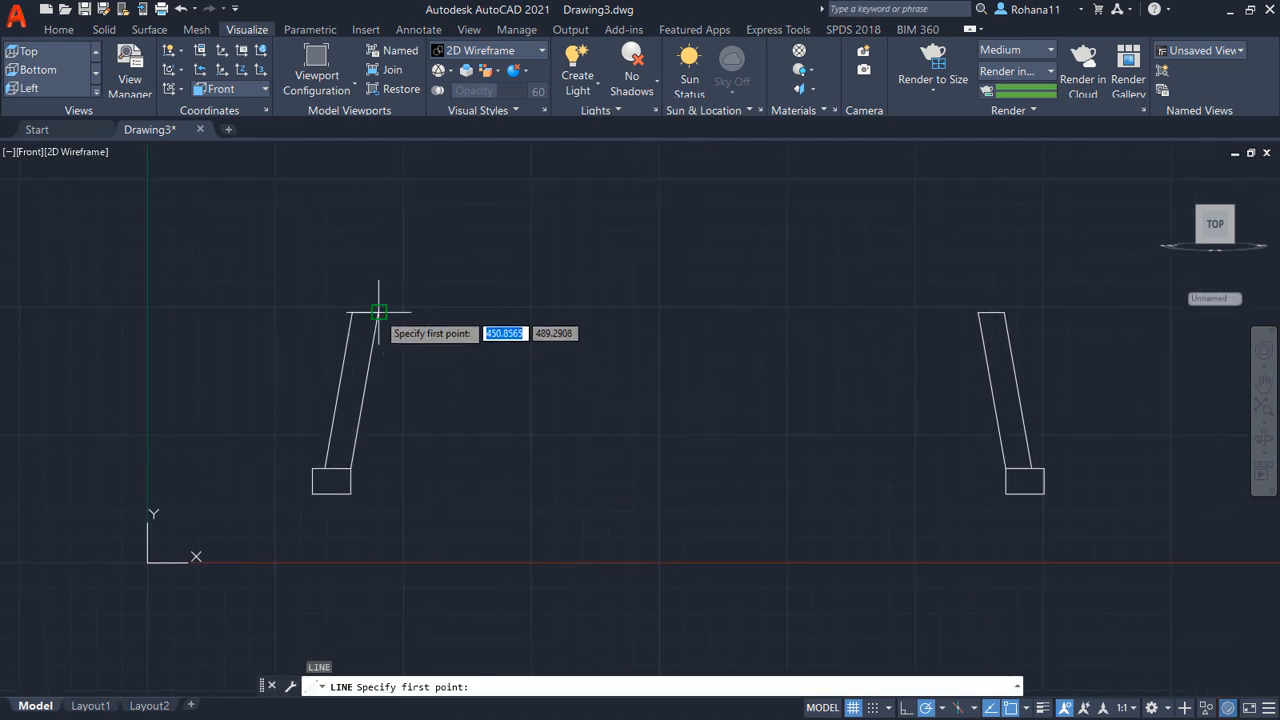
left_click(377, 313)
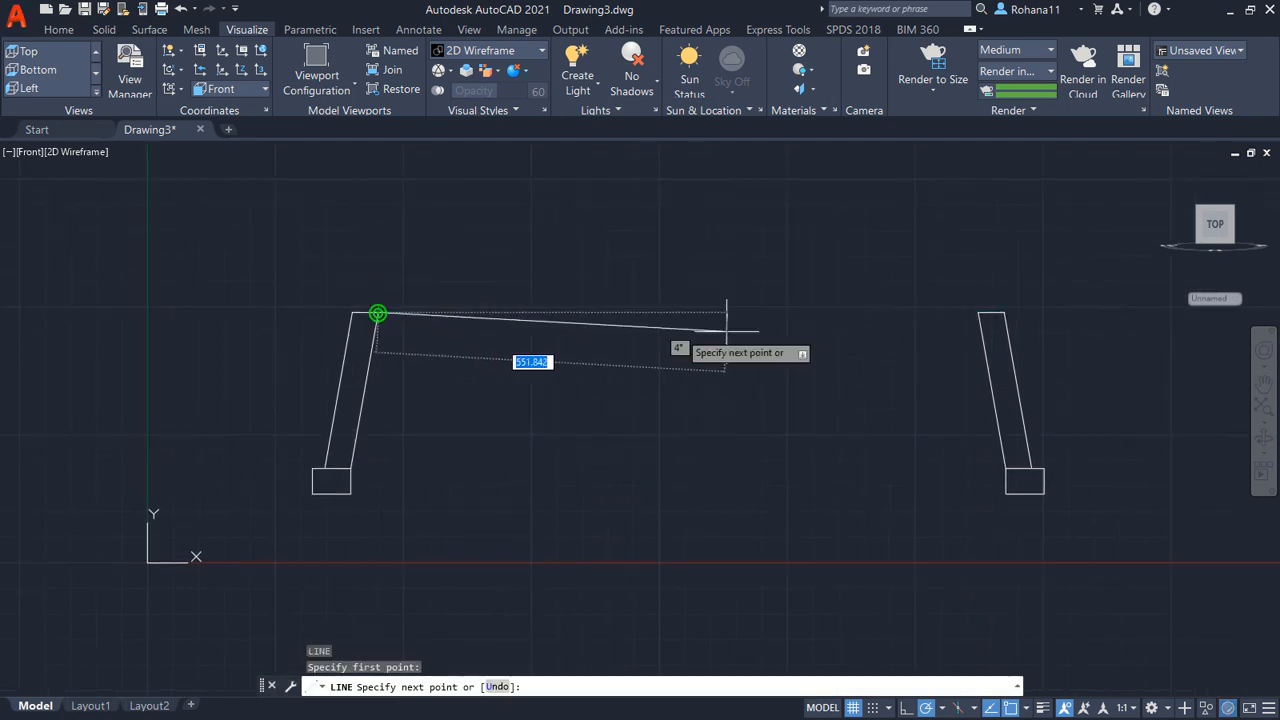
left_click(976, 312)
key("Return")
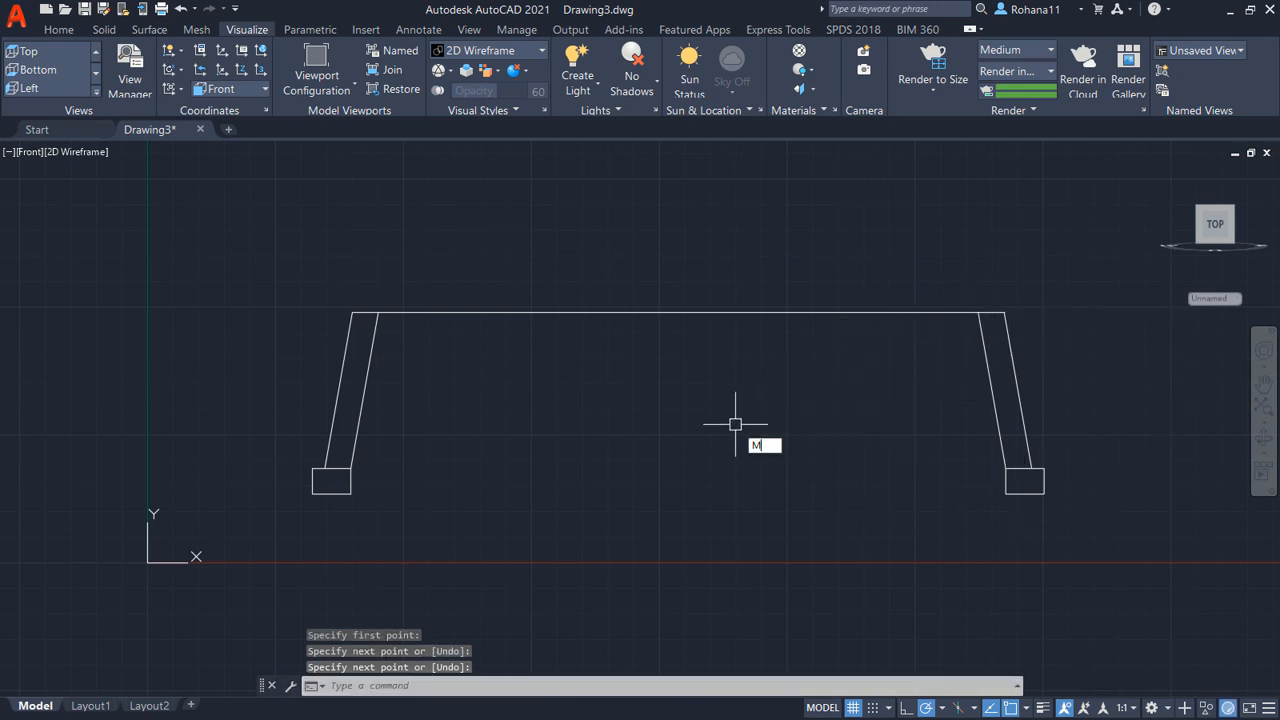
Move the connecting line between the legs straight down by 30 units
type("M")
key("Return")
left_click(786, 263)
left_click(678, 387)
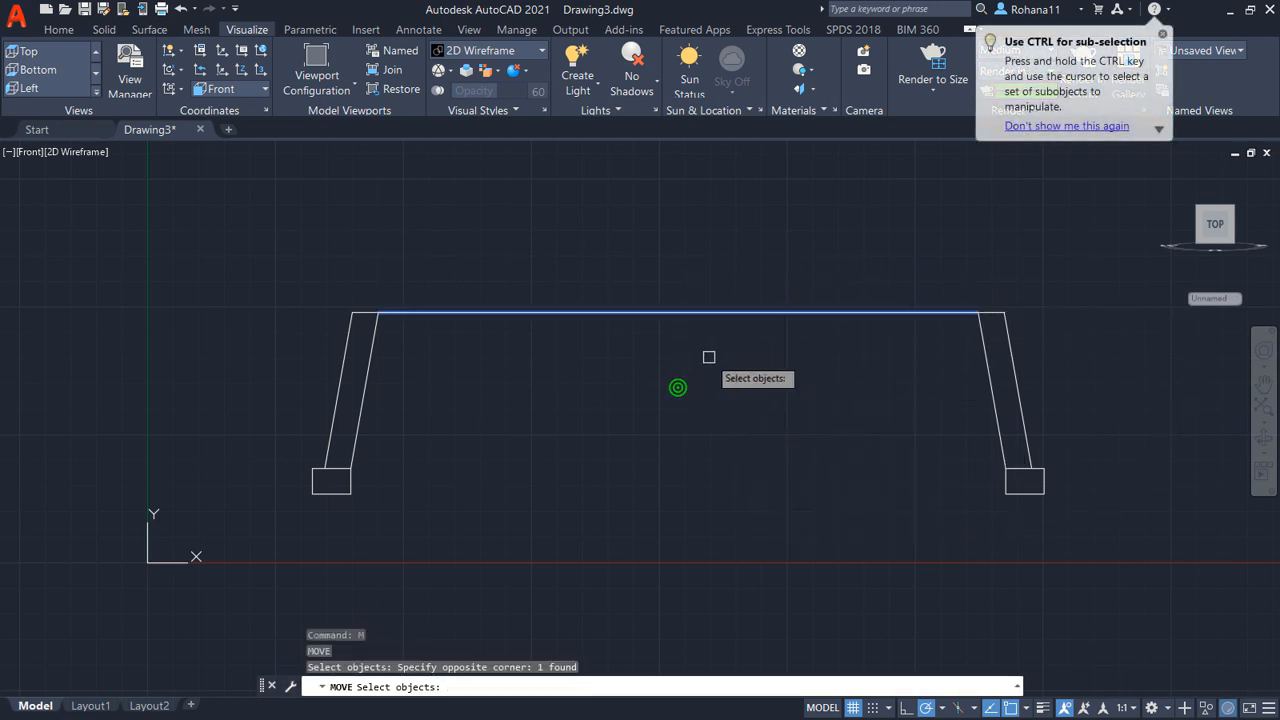
key("Return")
left_click(711, 352)
type("30")
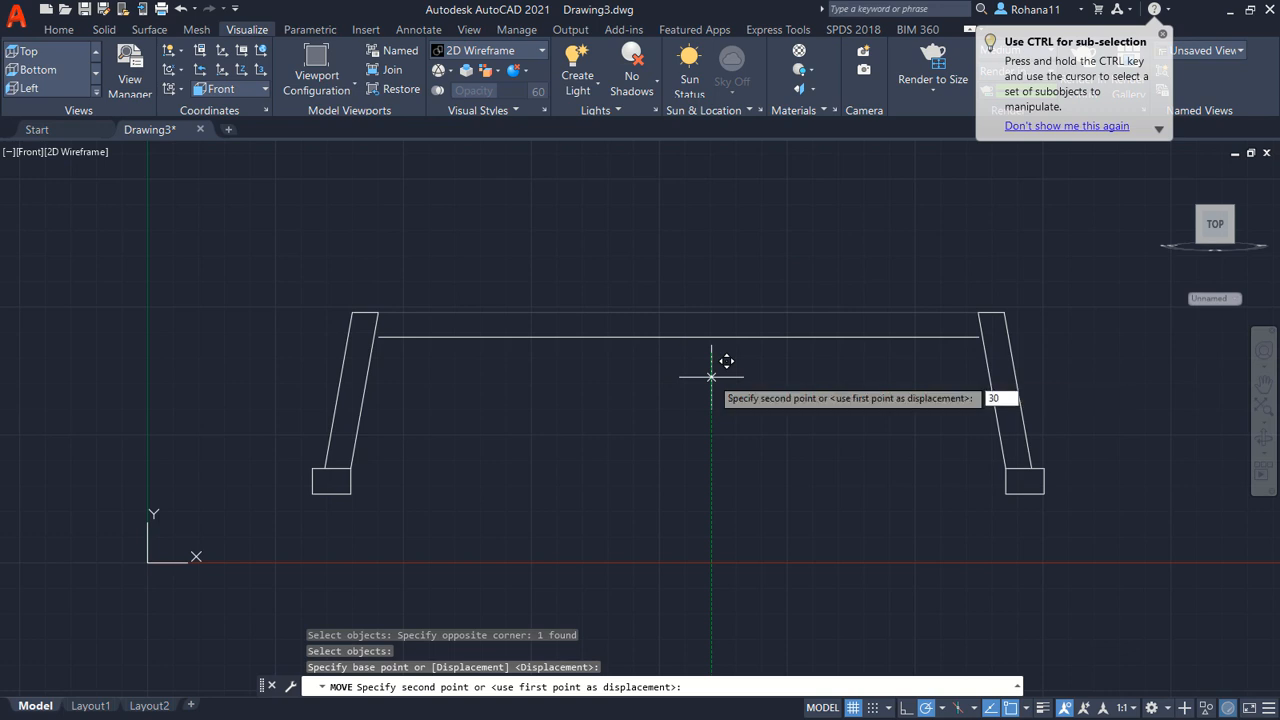
key("Return")
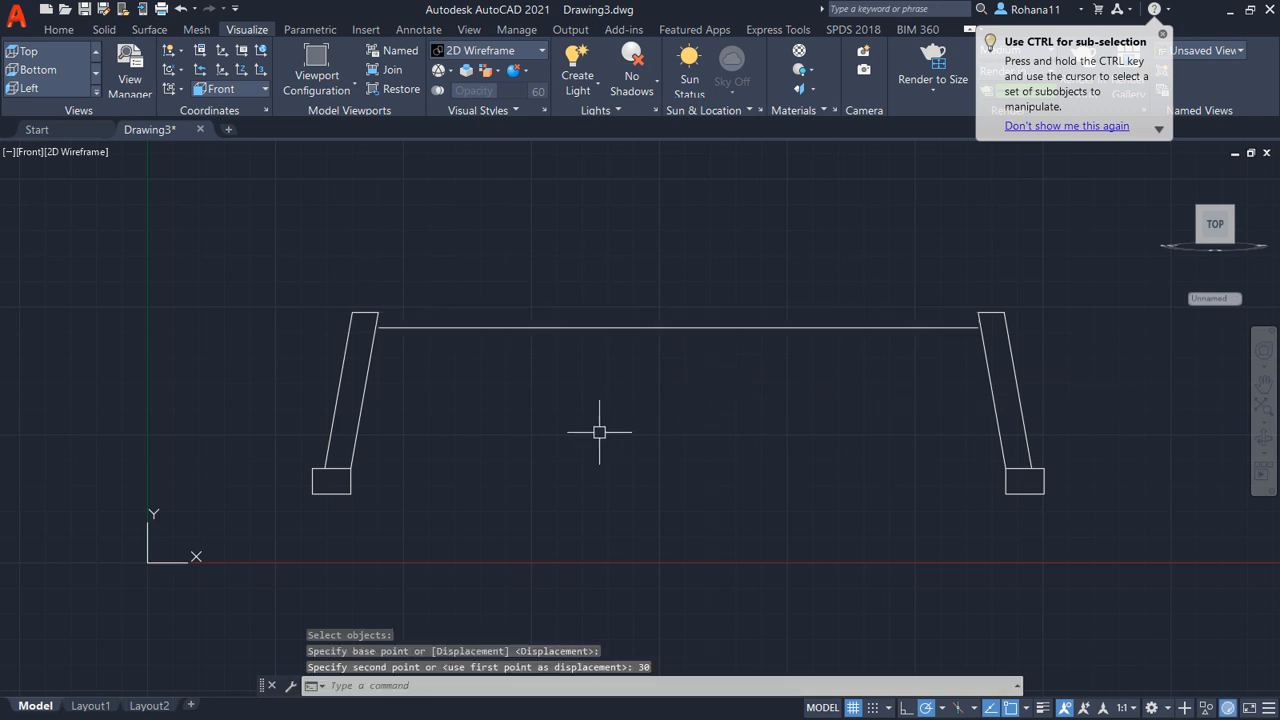
Offset the connecting line 50 units downward to form the crossbar's lower edge
type("O")
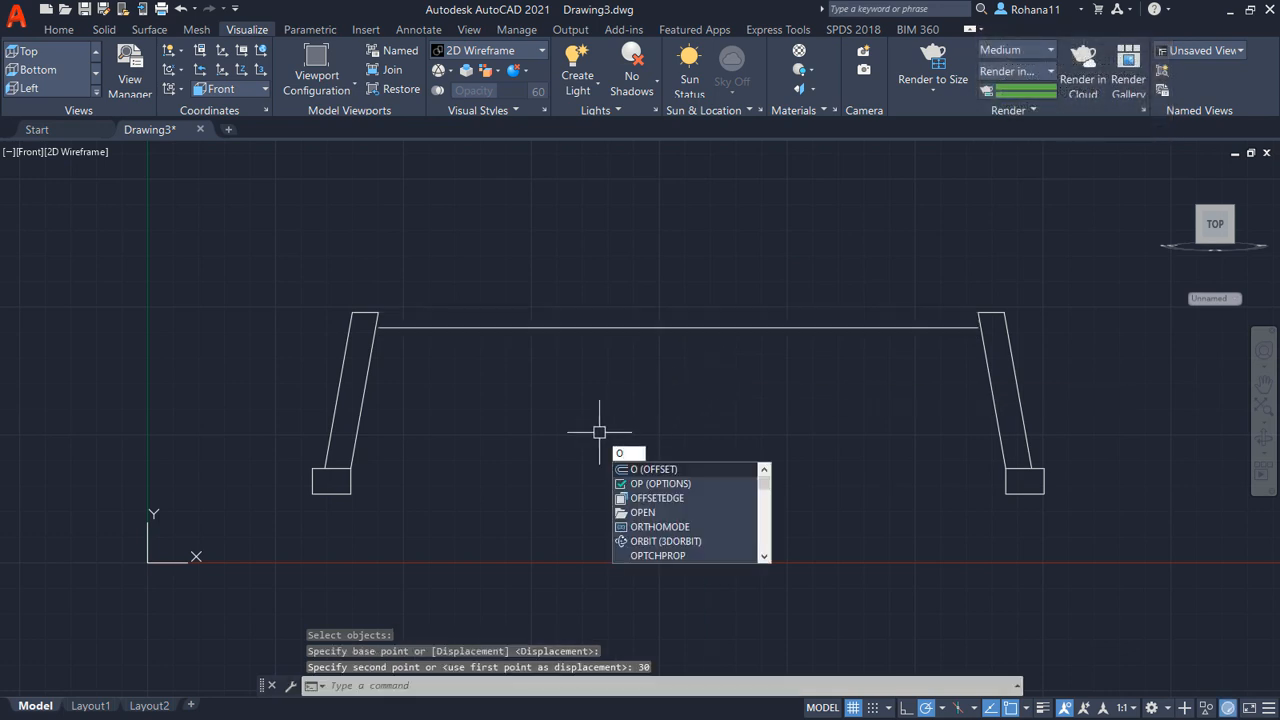
key("Return")
type("50")
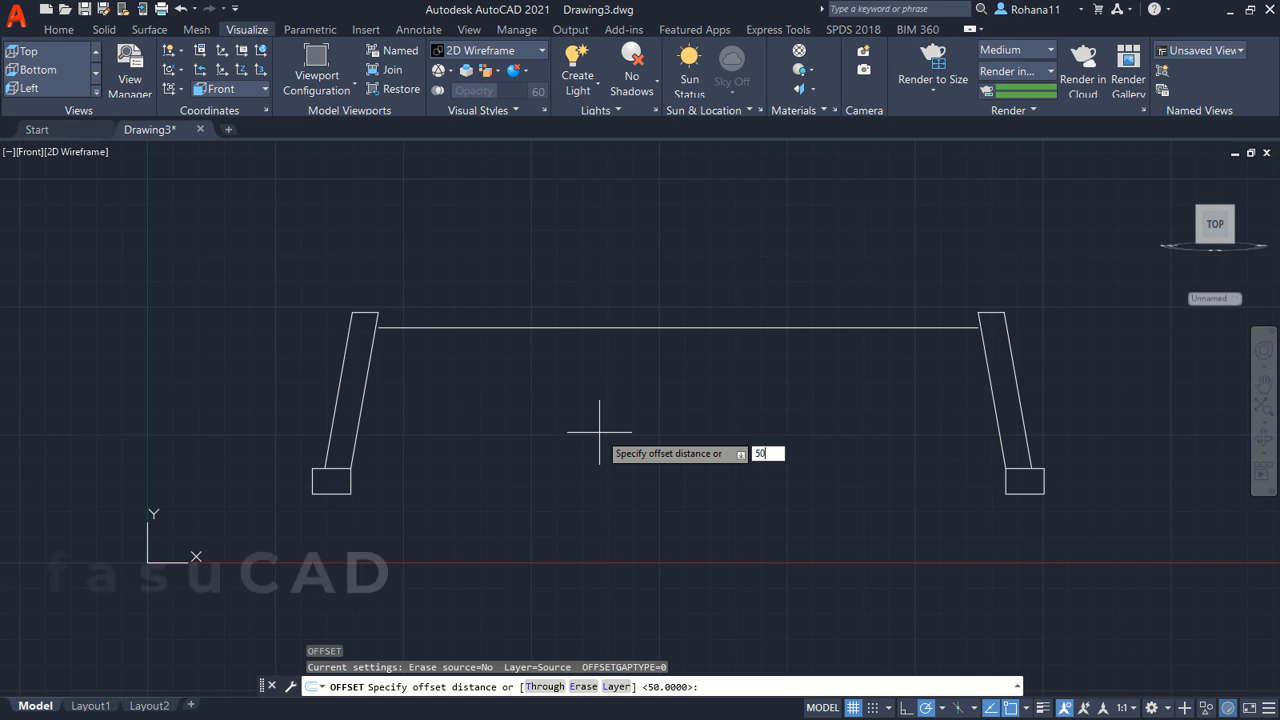
key("Return")
left_click(633, 327)
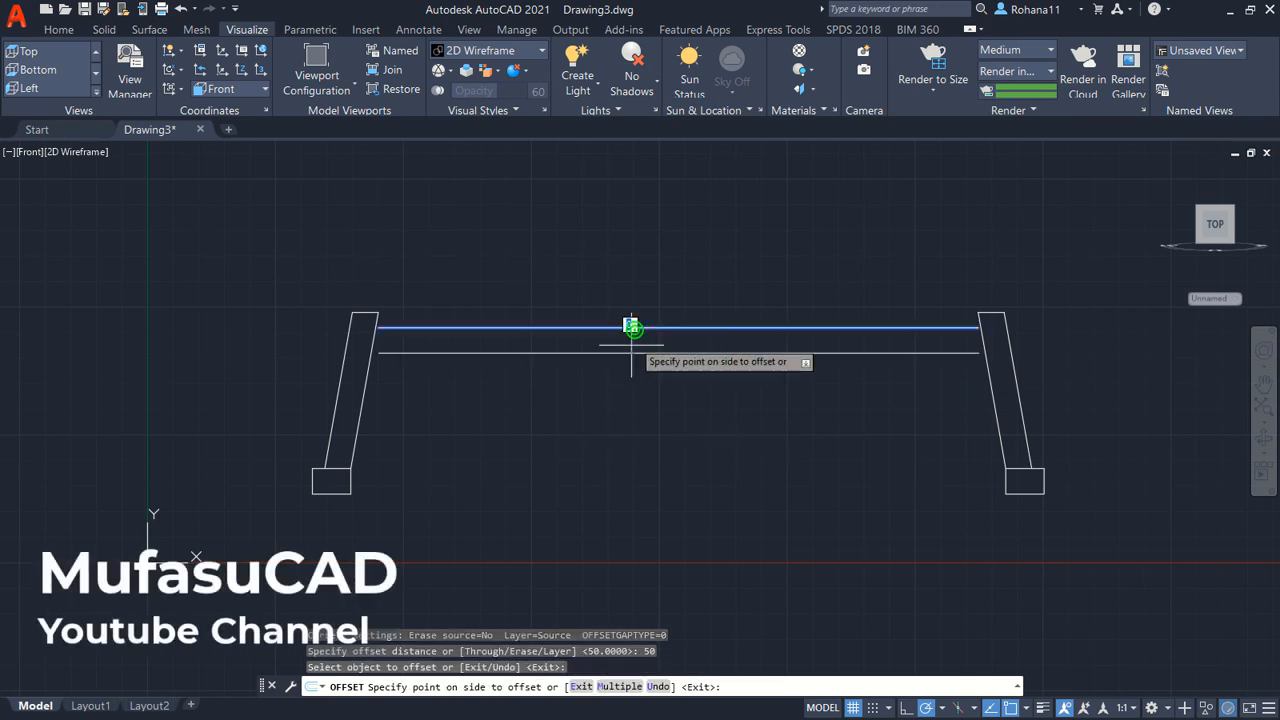
left_click(600, 415)
key("Escape")
Extend both ends of the two crossbar lines to the inner edges of the slanted legs
type("tr")
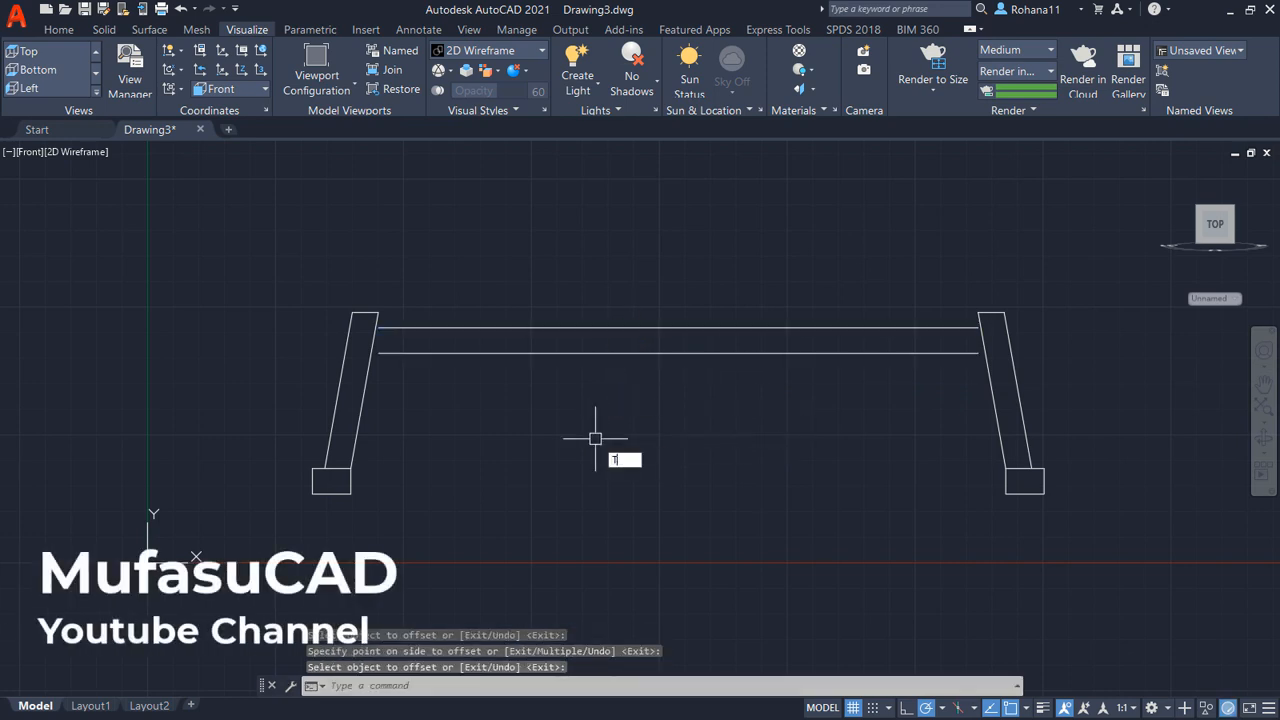
key("Return")
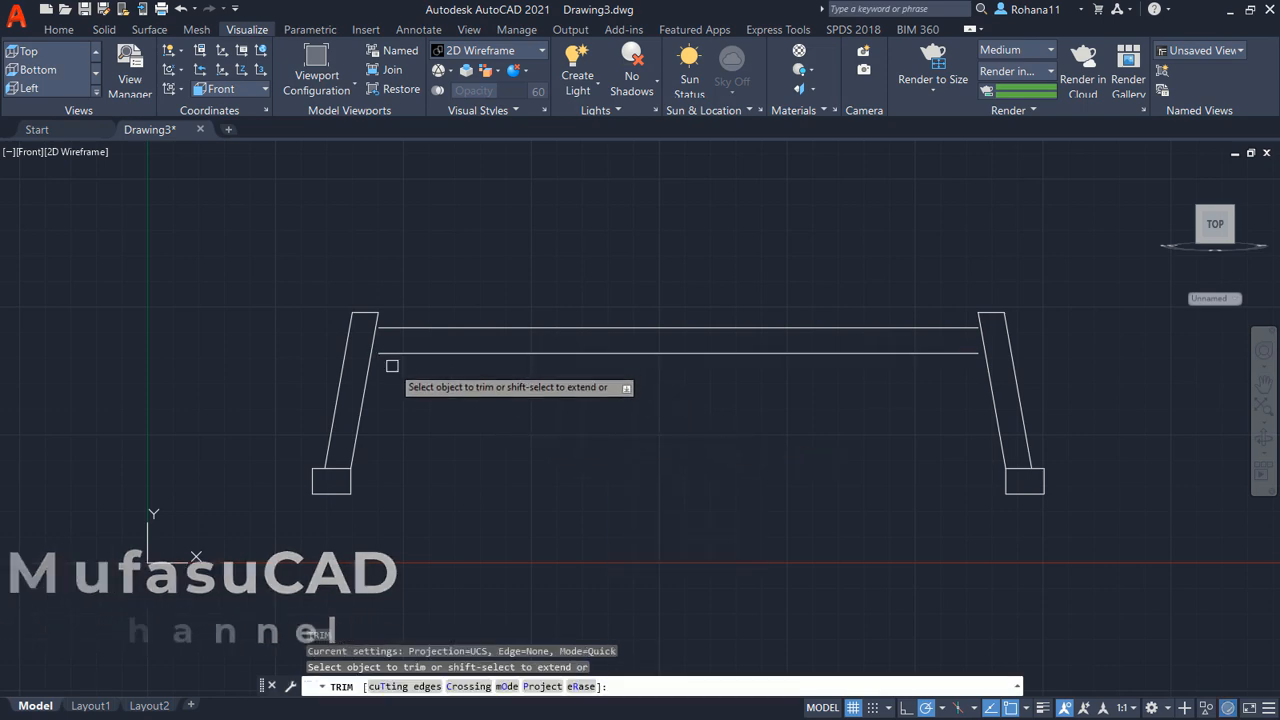
left_click_drag(385, 362, 393, 317, "shift")
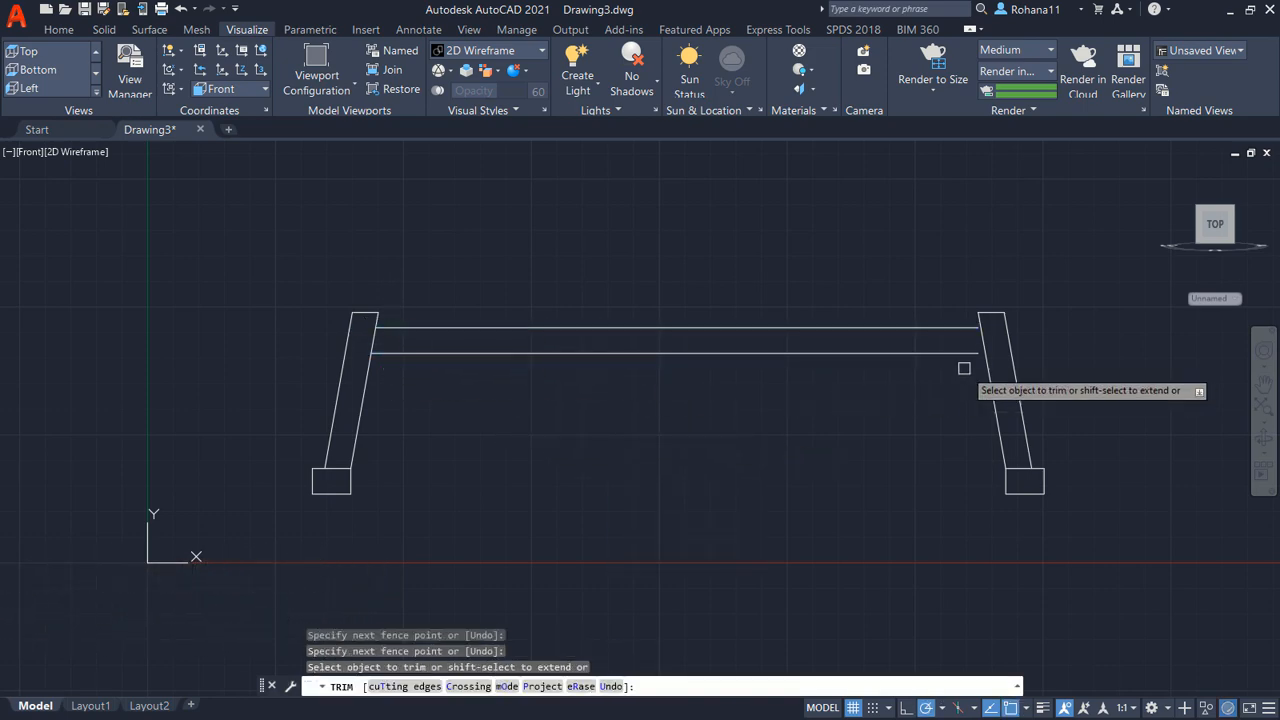
left_click_drag(963, 366, 954, 315, "shift")
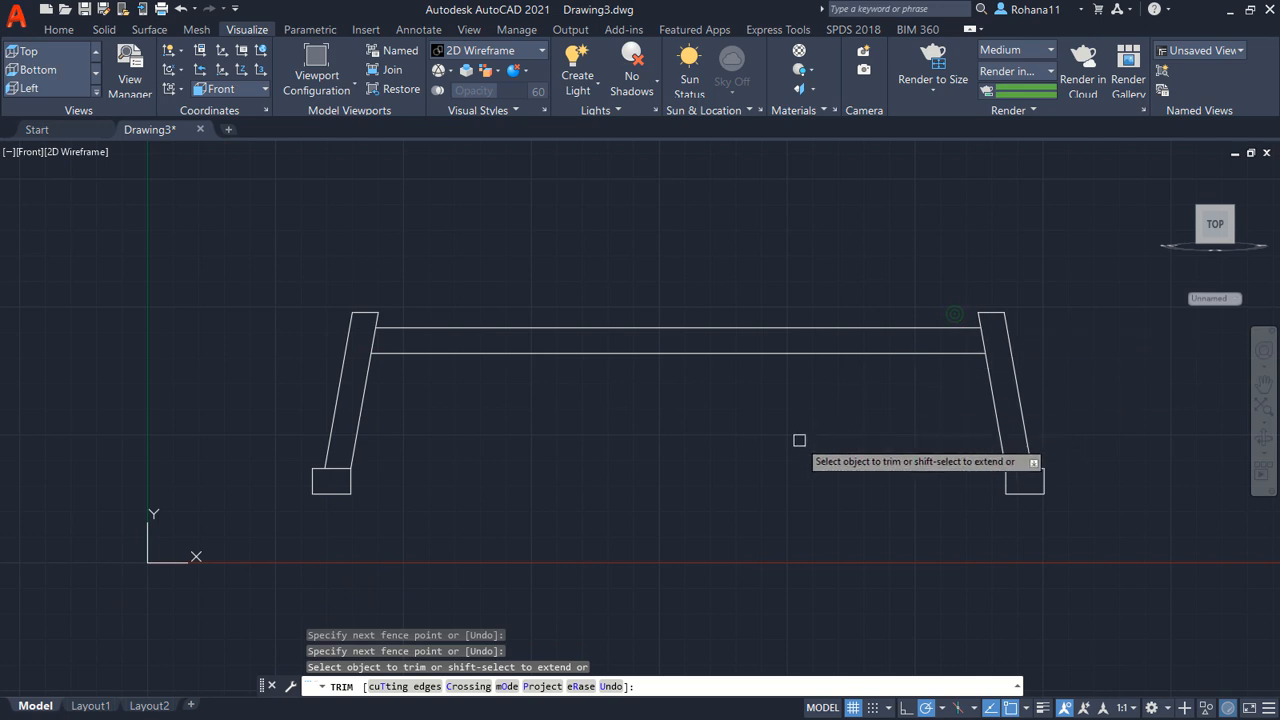
key("Return")
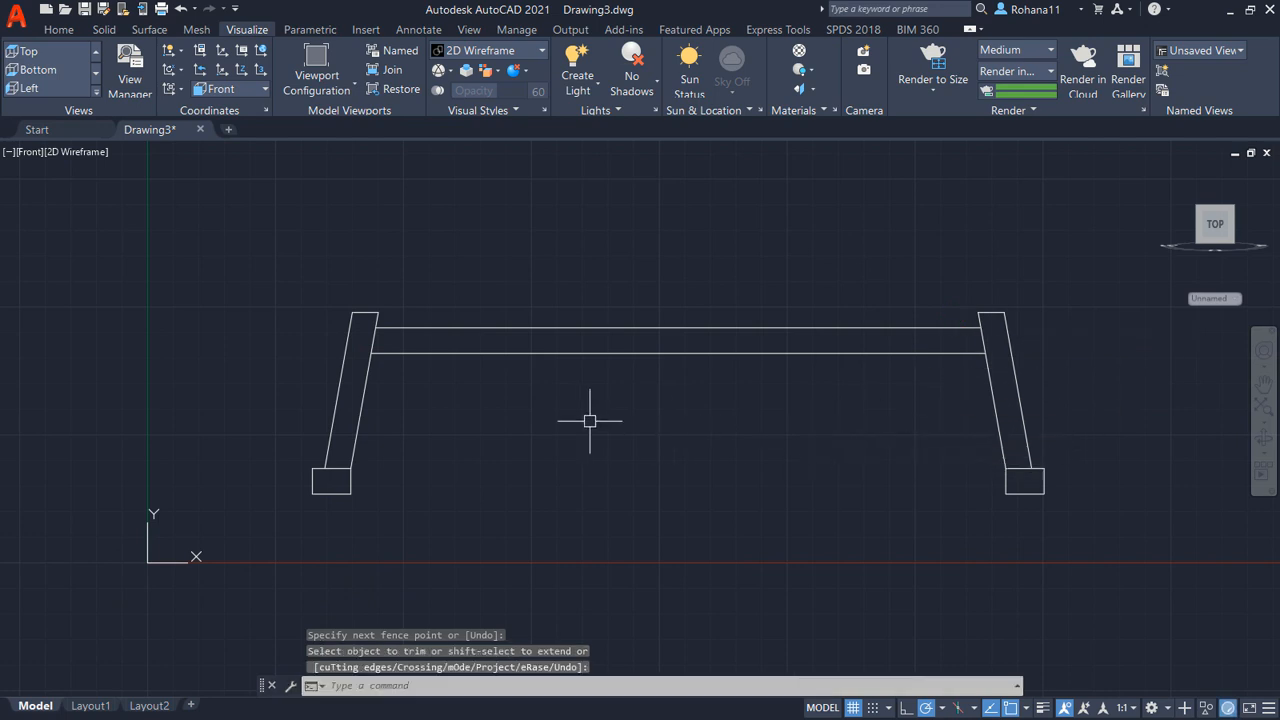
Orbit to a 3D view and presspull the crossbar area between the legs by 50 units
middle_click_drag(590, 421, 678, 489, "shift")
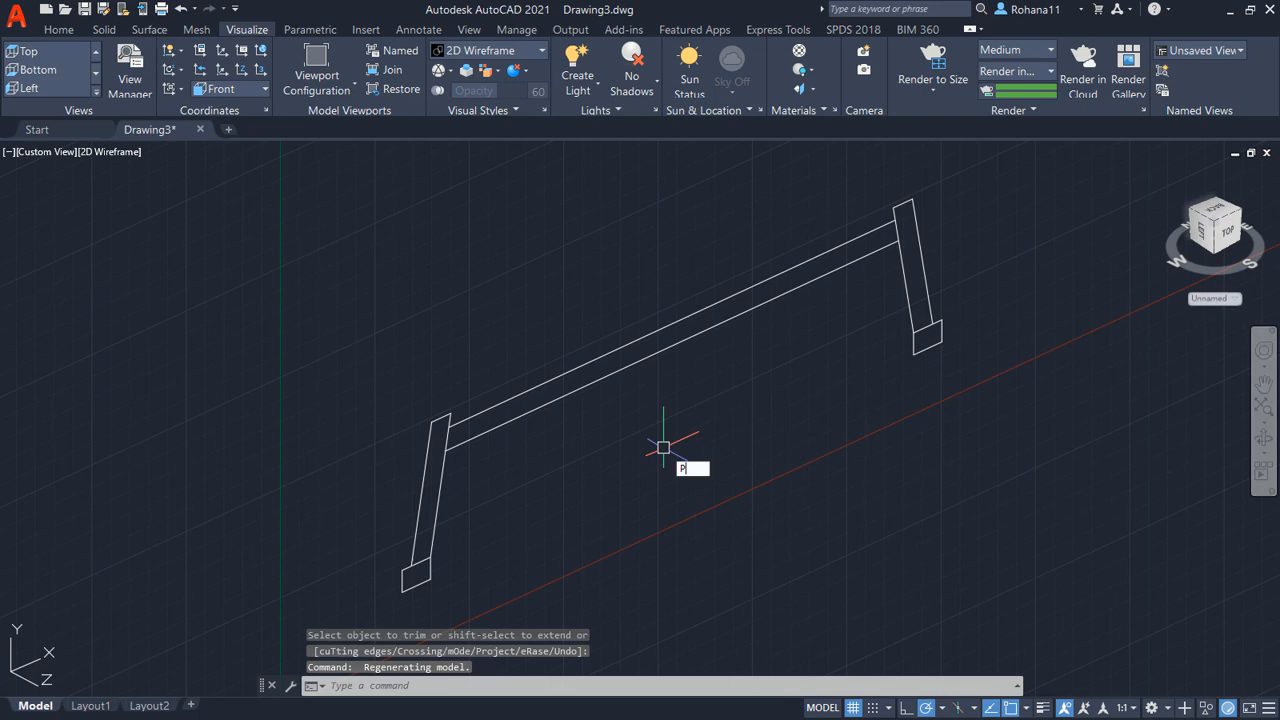
type("RESSPULL")
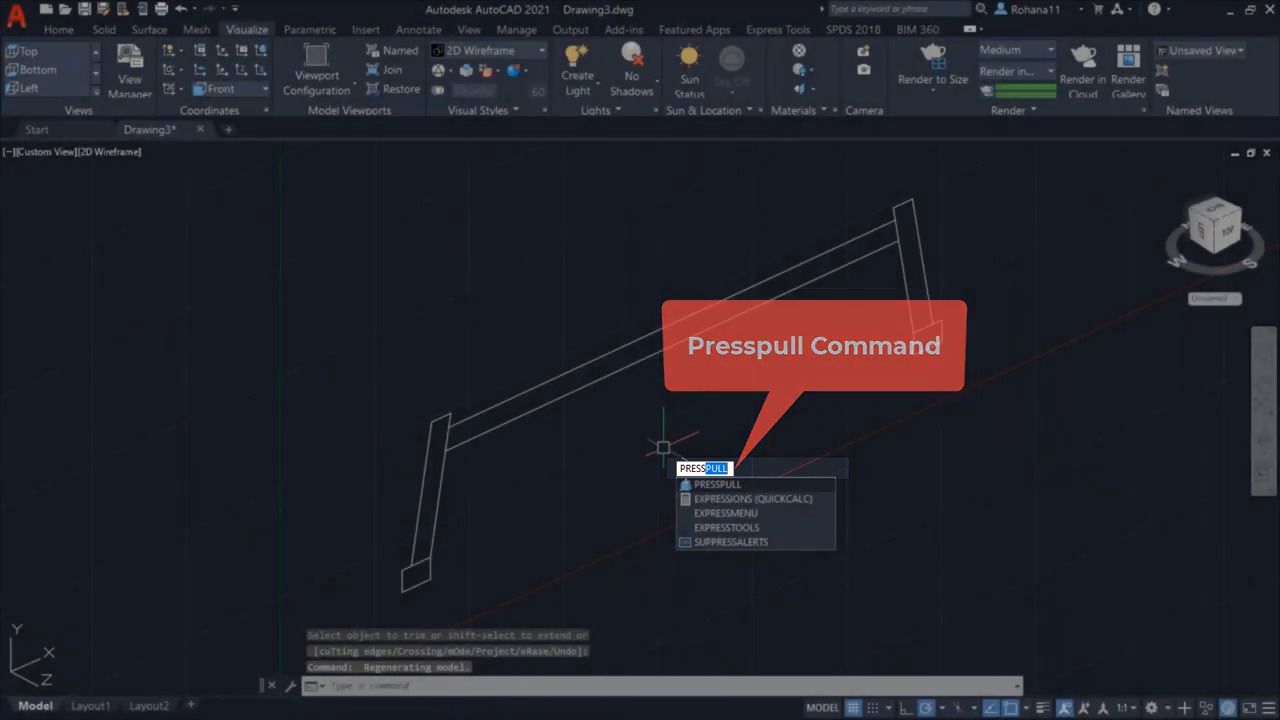
key("Return")
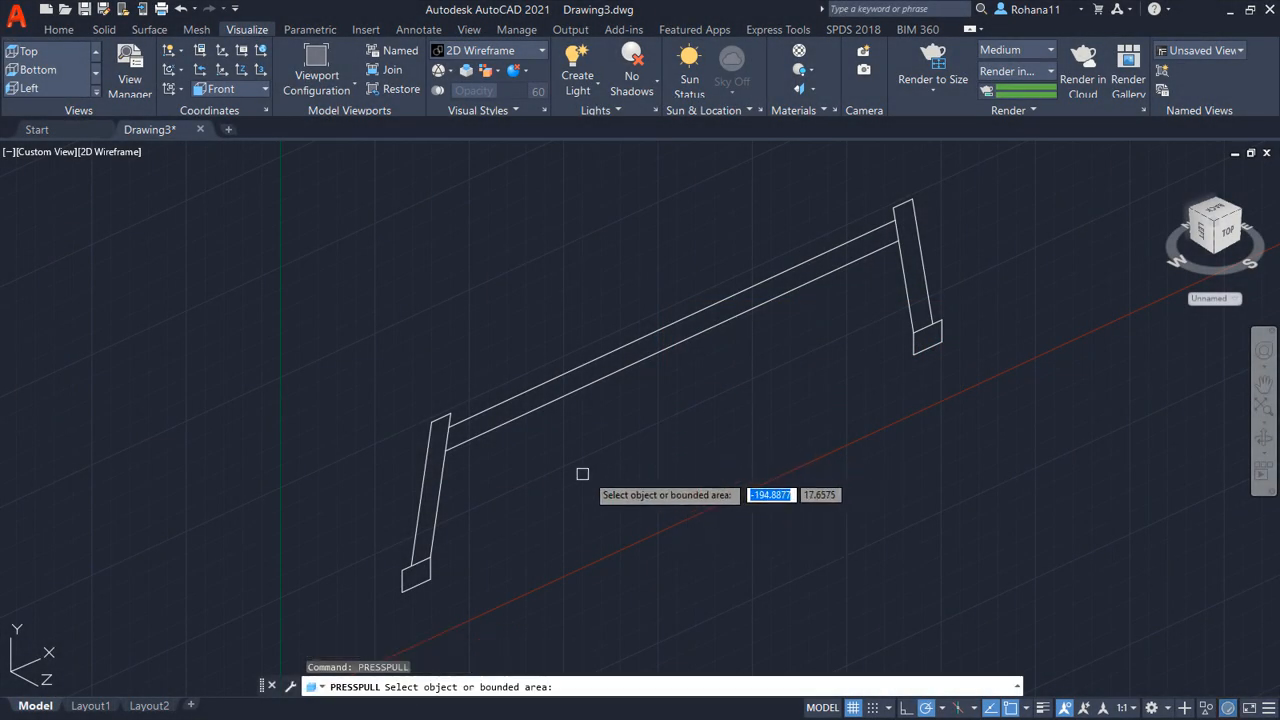
left_click(556, 387)
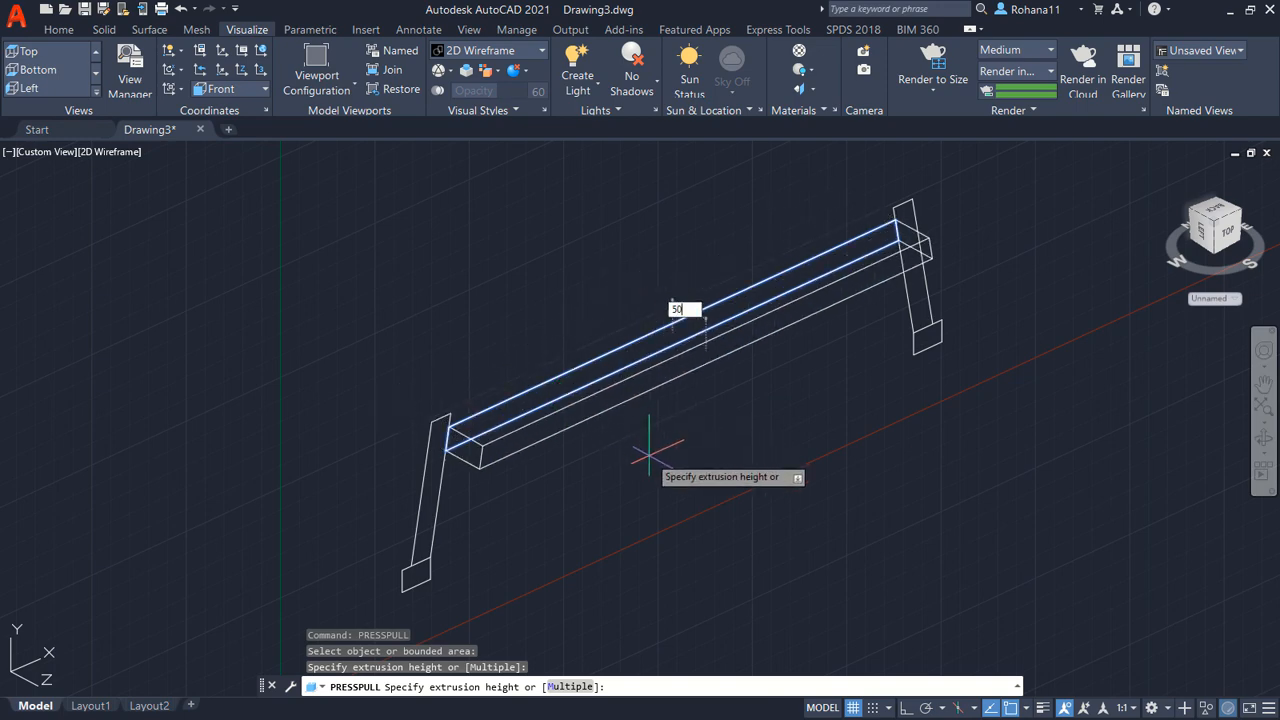
type("50")
key("Return")
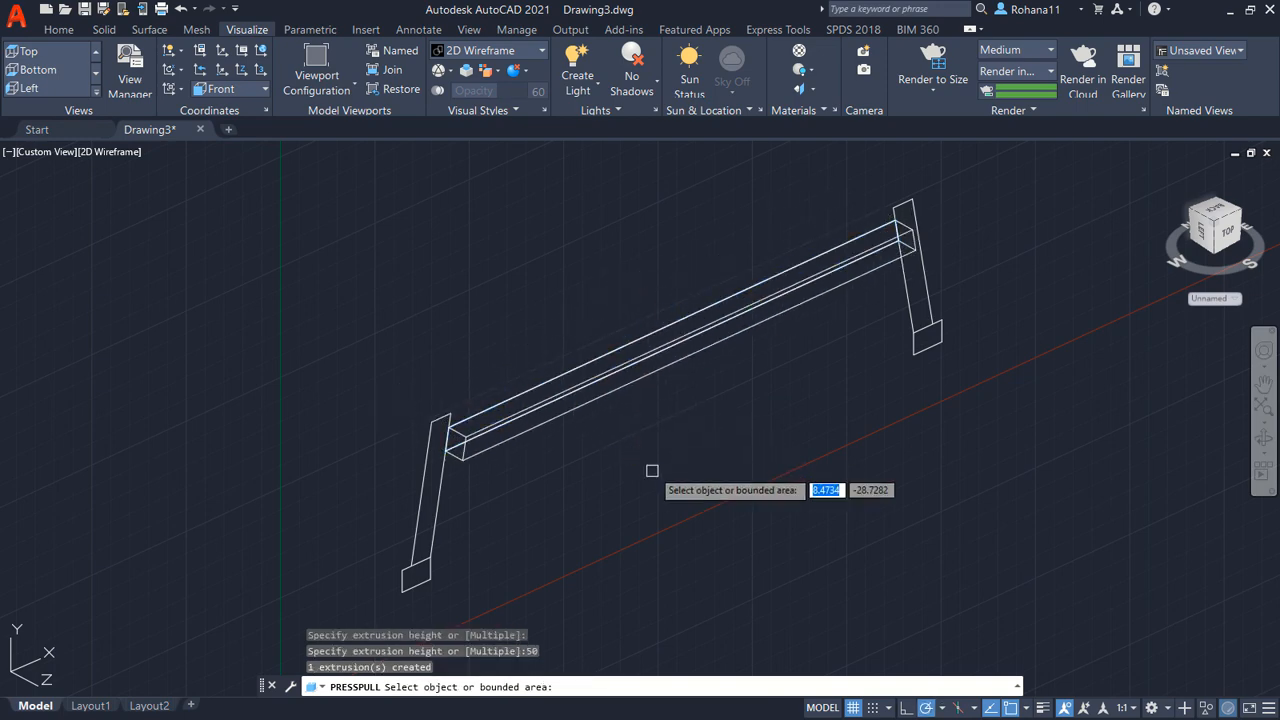
Presspull both slanted leg profiles by 50 units in the same direction as the crossbar
left_click(430, 493)
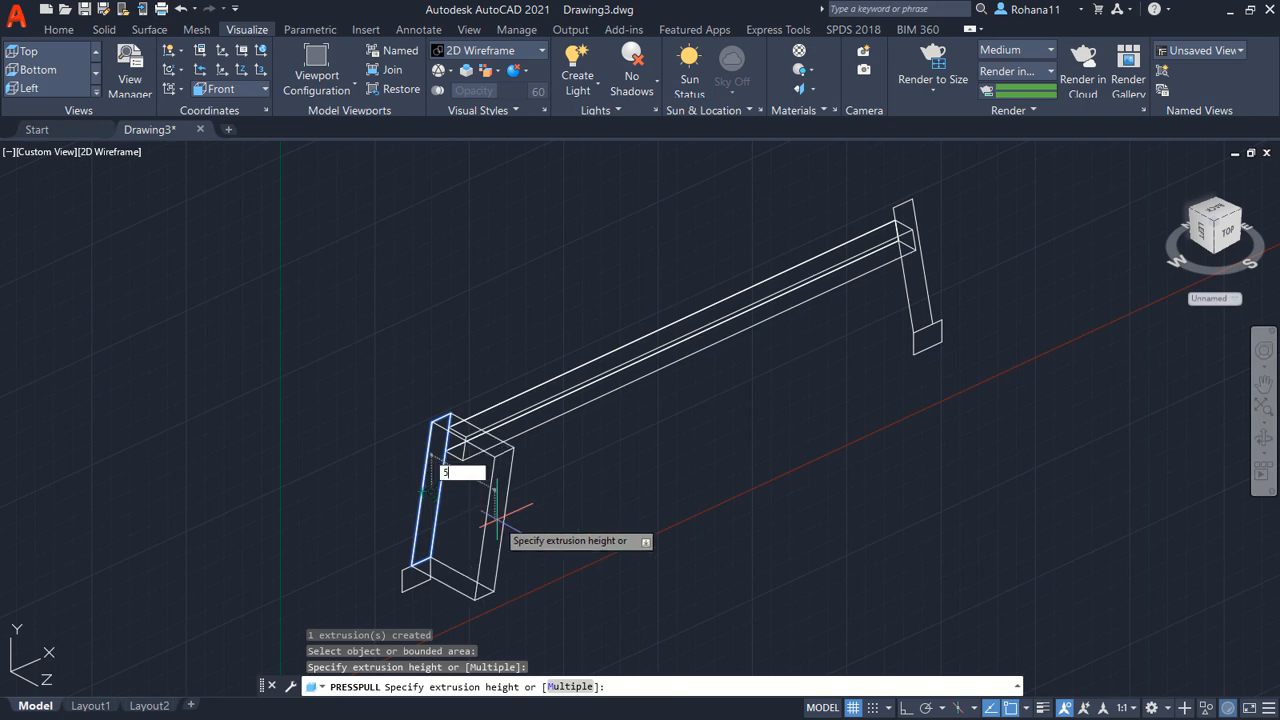
key("Return")
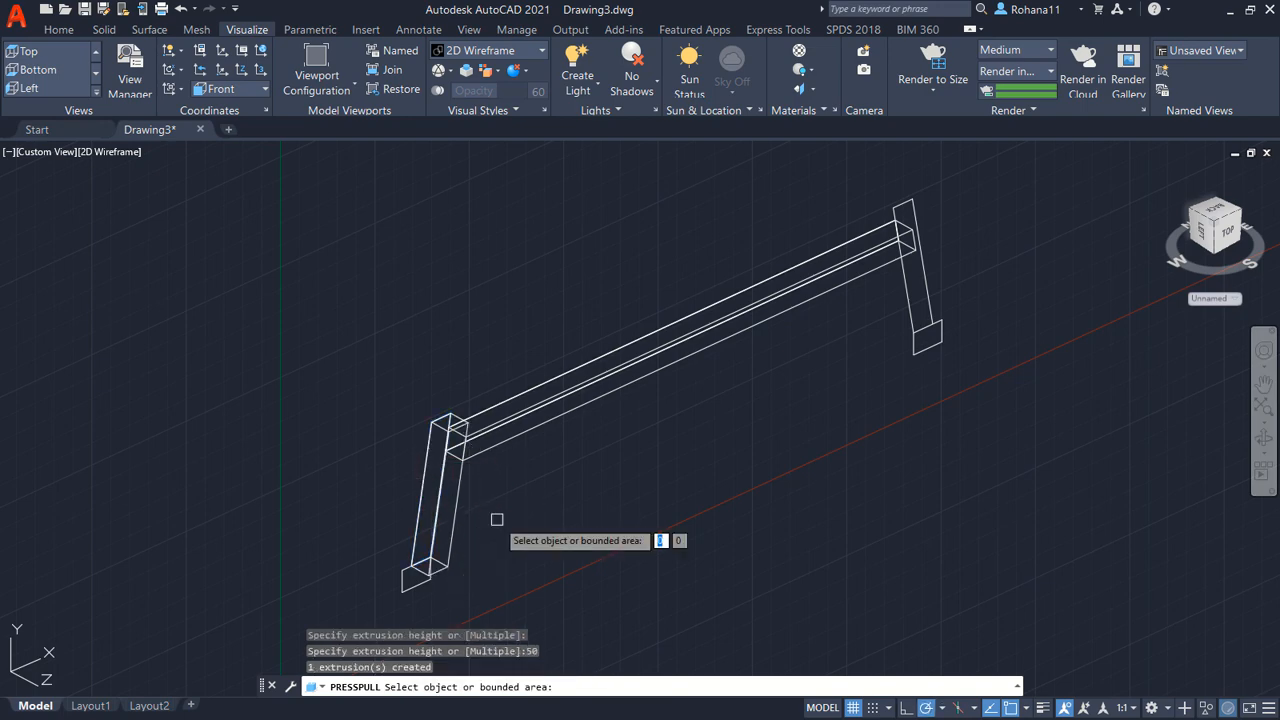
left_click(918, 292)
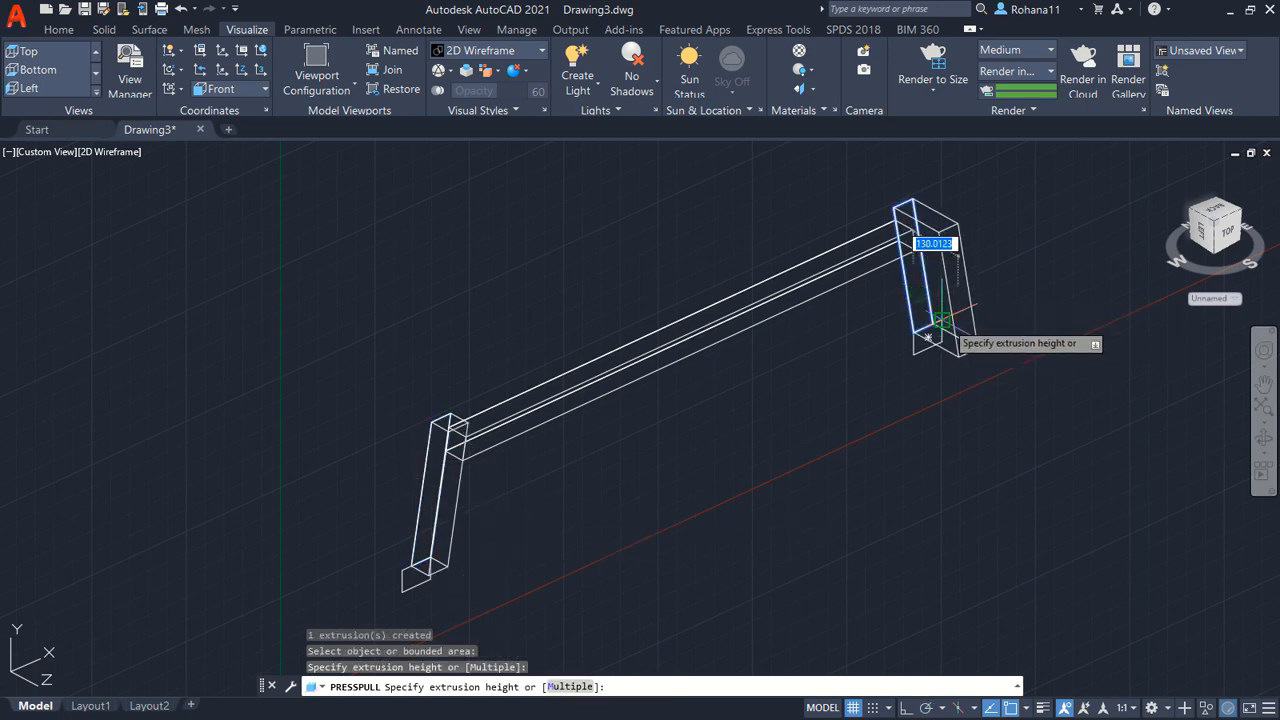
type("50")
key("Return")
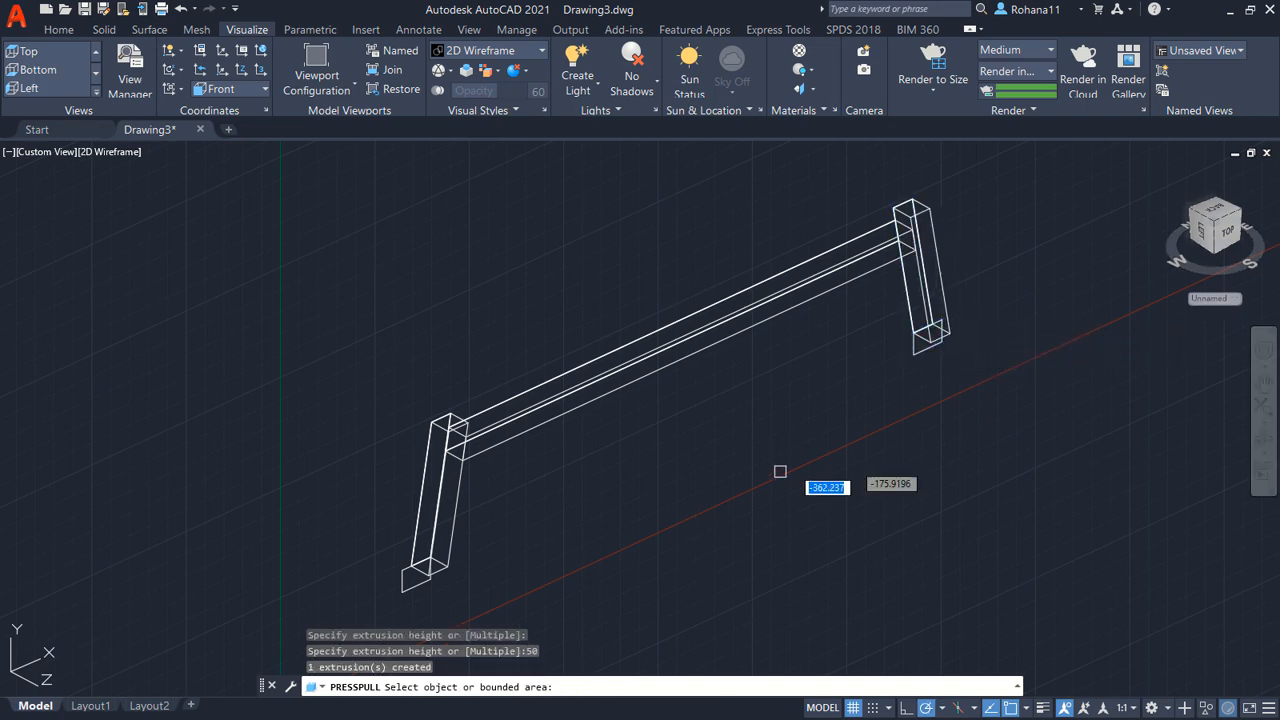
Presspull both rectangular foot profiles by 510 units in the same direction as the legs, finishing the command
left_click(408, 578)
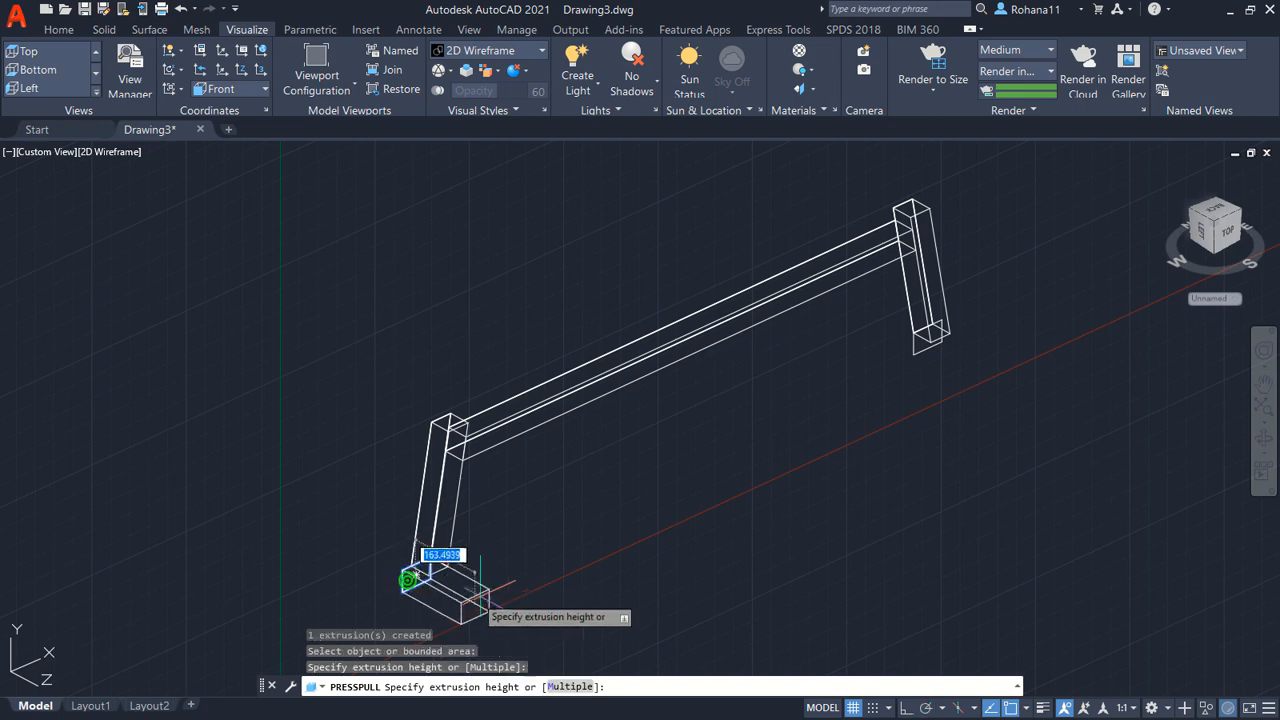
type("5")
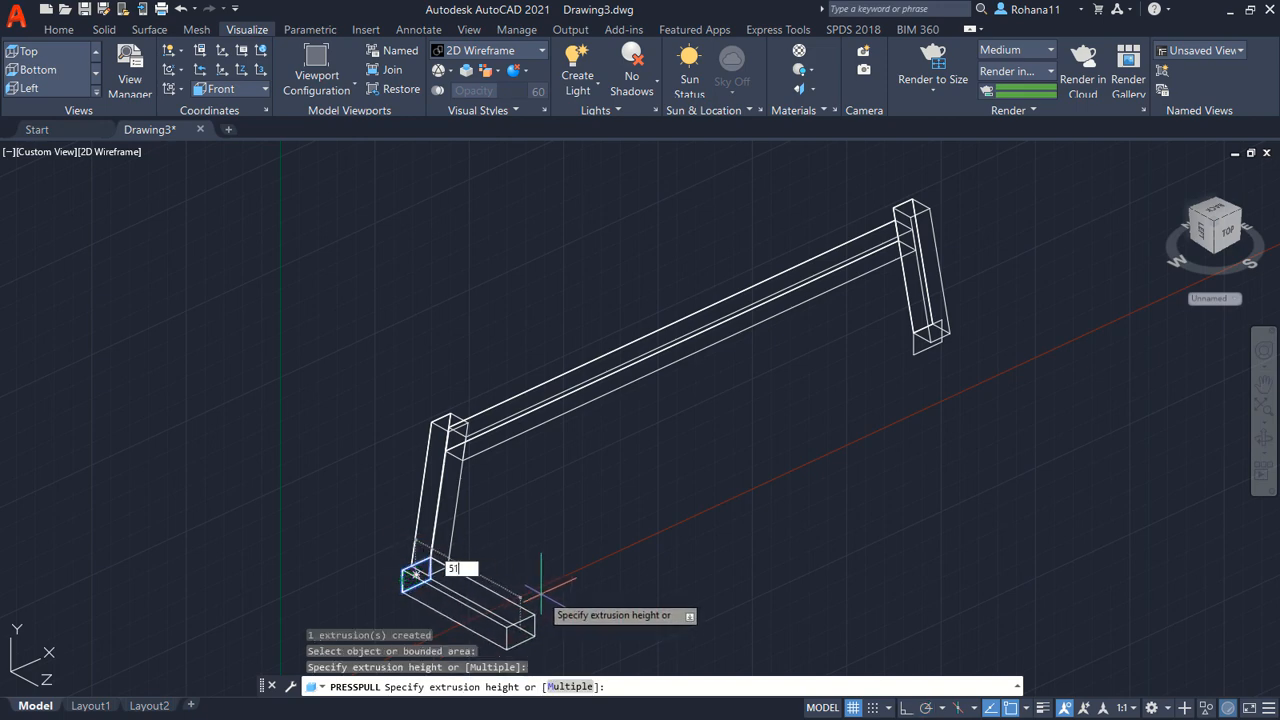
type("10")
key("Return")
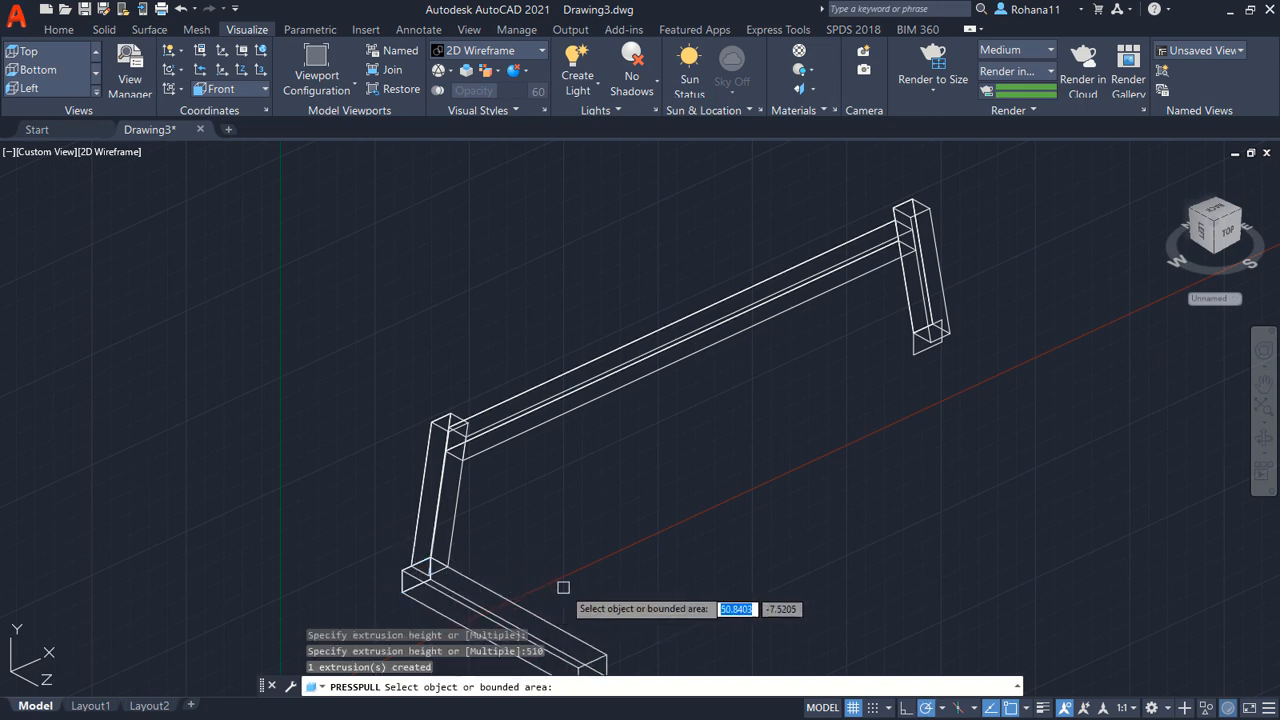
left_click(922, 345)
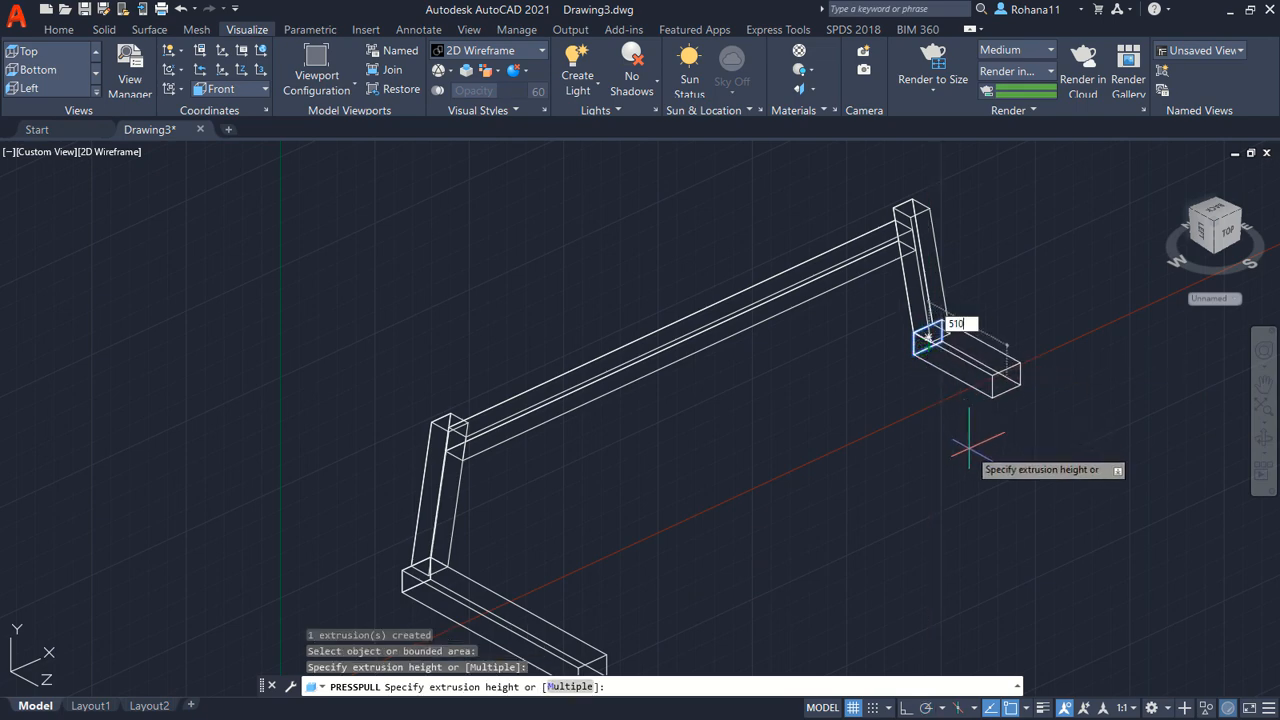
key("Return")
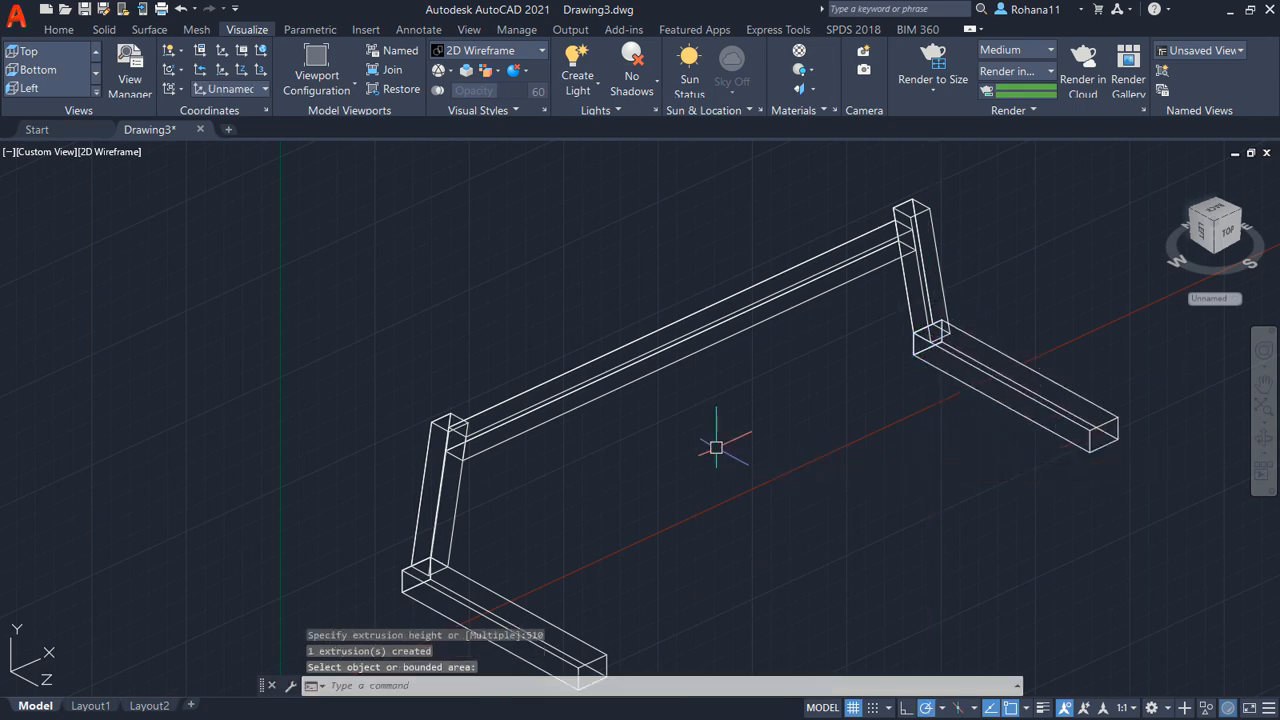
Move both slanted legs together with the crossbar along the feet to the midpoint of the feet's length
left_click(119, 152)
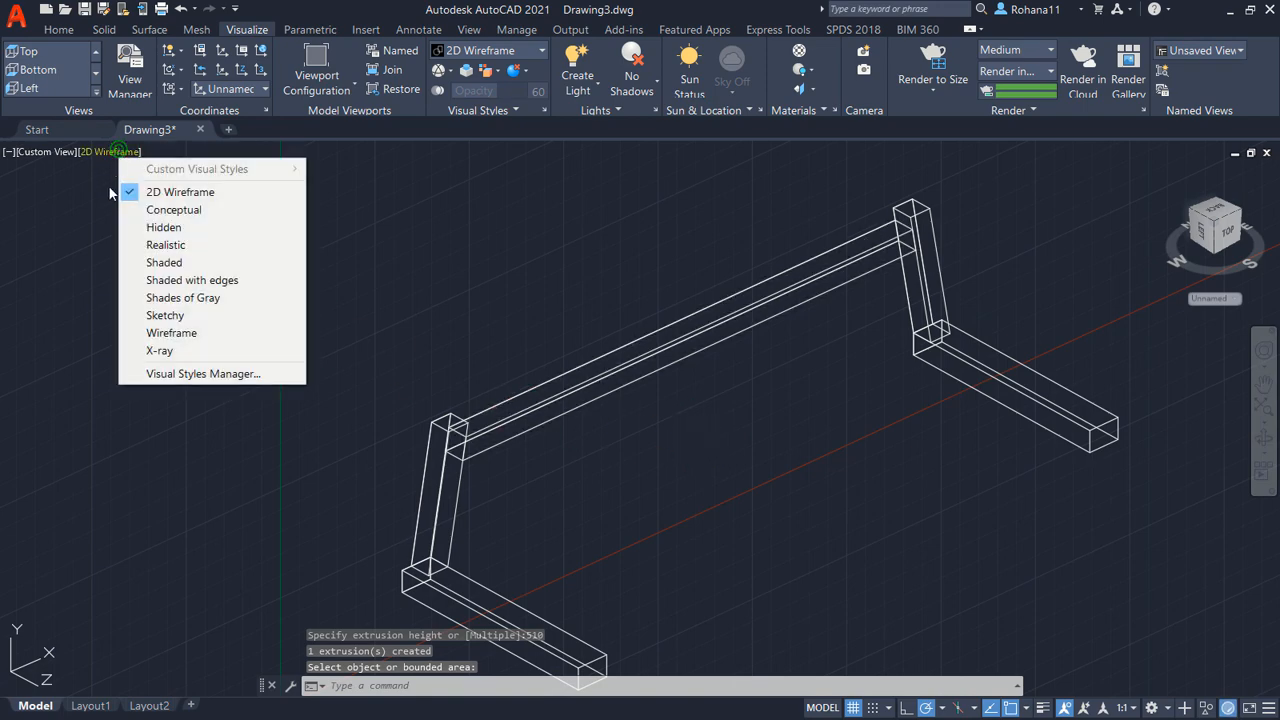
left_click(505, 310)
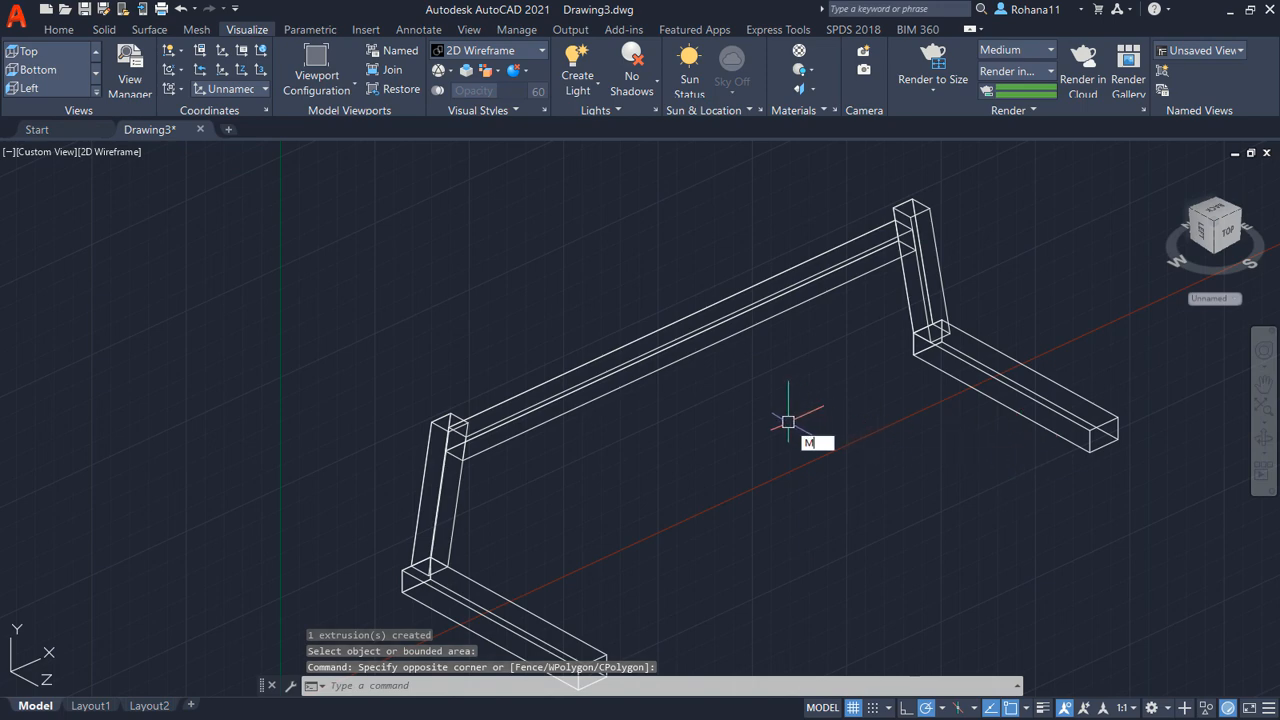
key("Return")
left_click(937, 177)
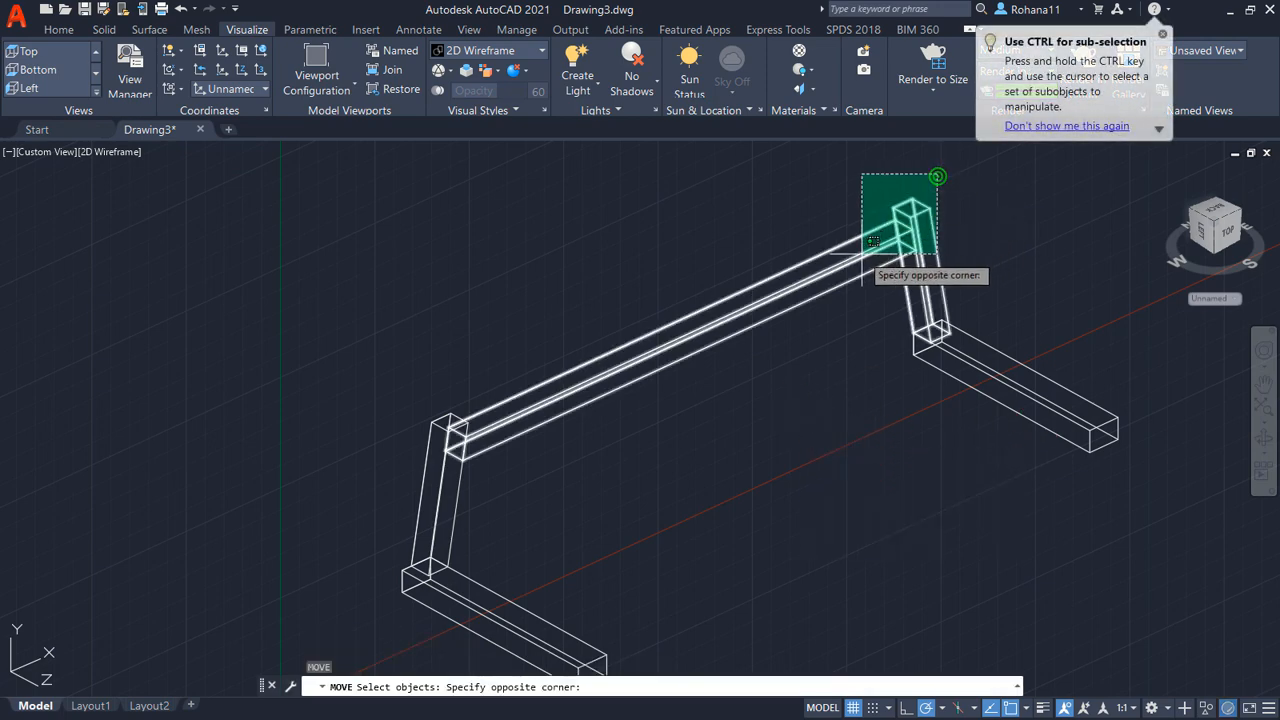
left_click(862, 254)
left_click(543, 334)
left_click(414, 480)
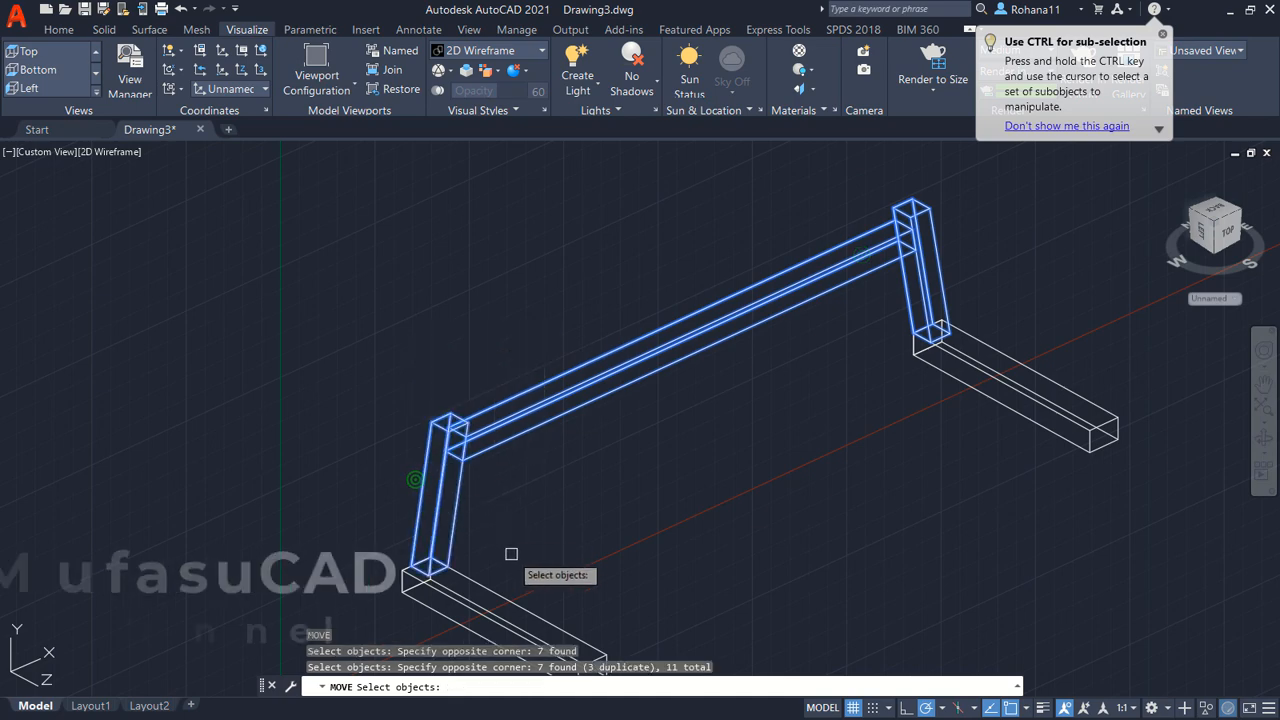
key("Return")
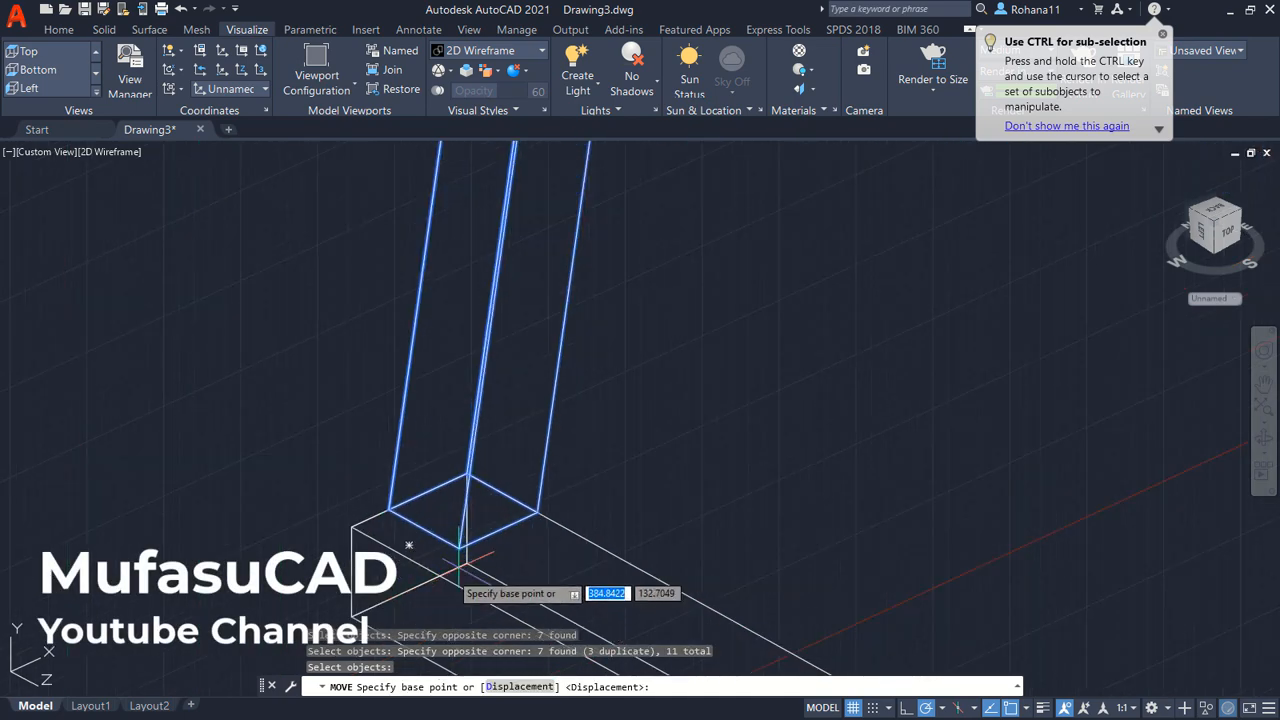
left_click(467, 478)
scroll(645, 500, "down", 4)
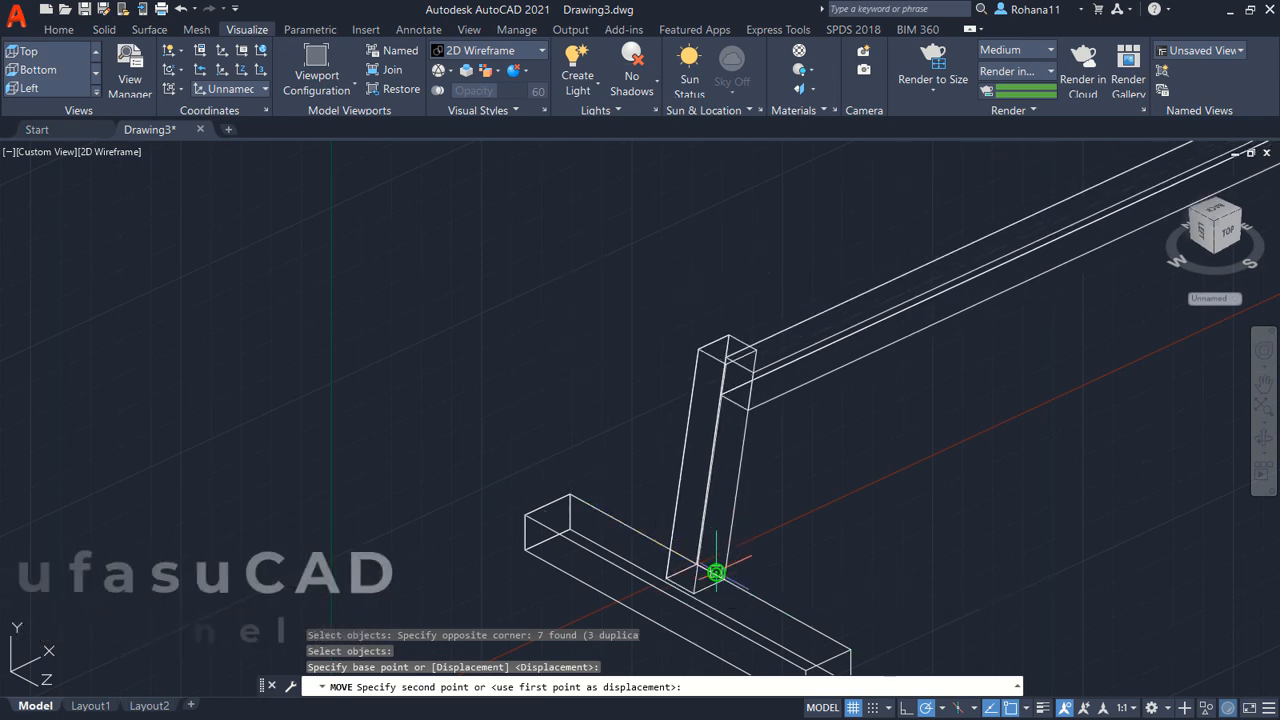
left_click(714, 566)
scroll(929, 466, "down", 3)
middle_click_drag(1005, 432, 728, 412)
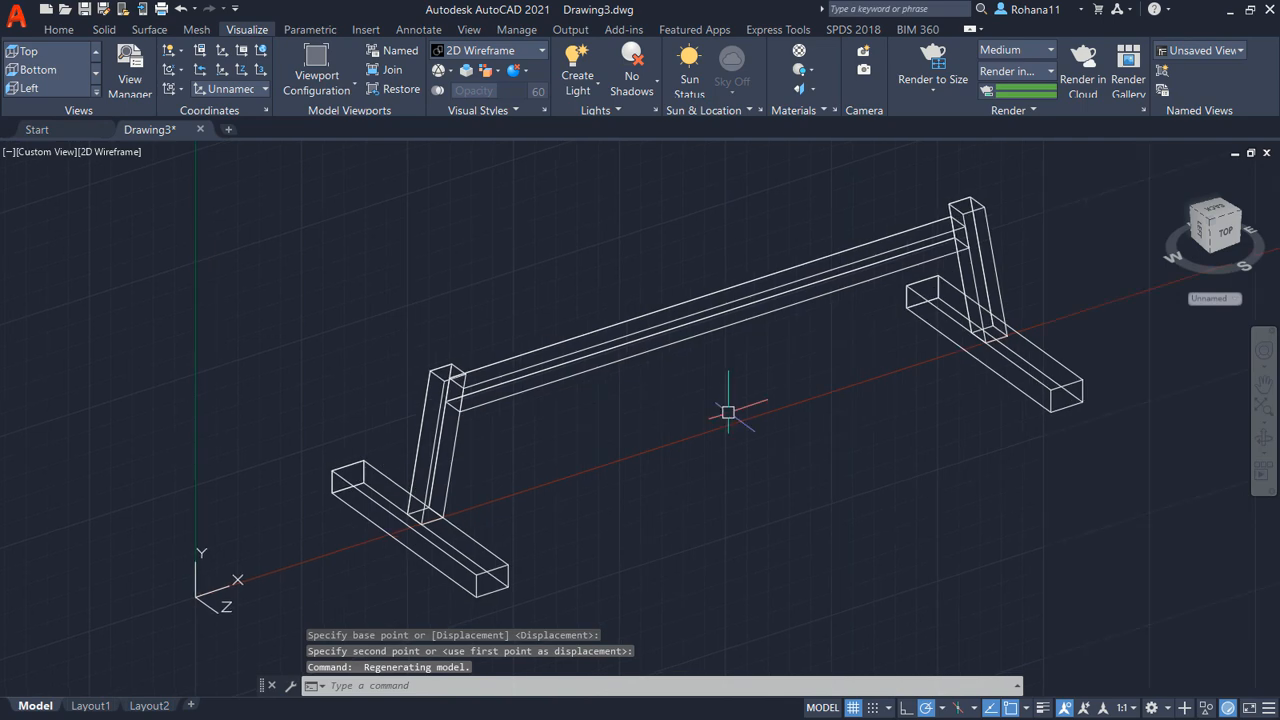
Display the model in the Shades of Gray visual style and union all the frame's solids
left_click(122, 158)
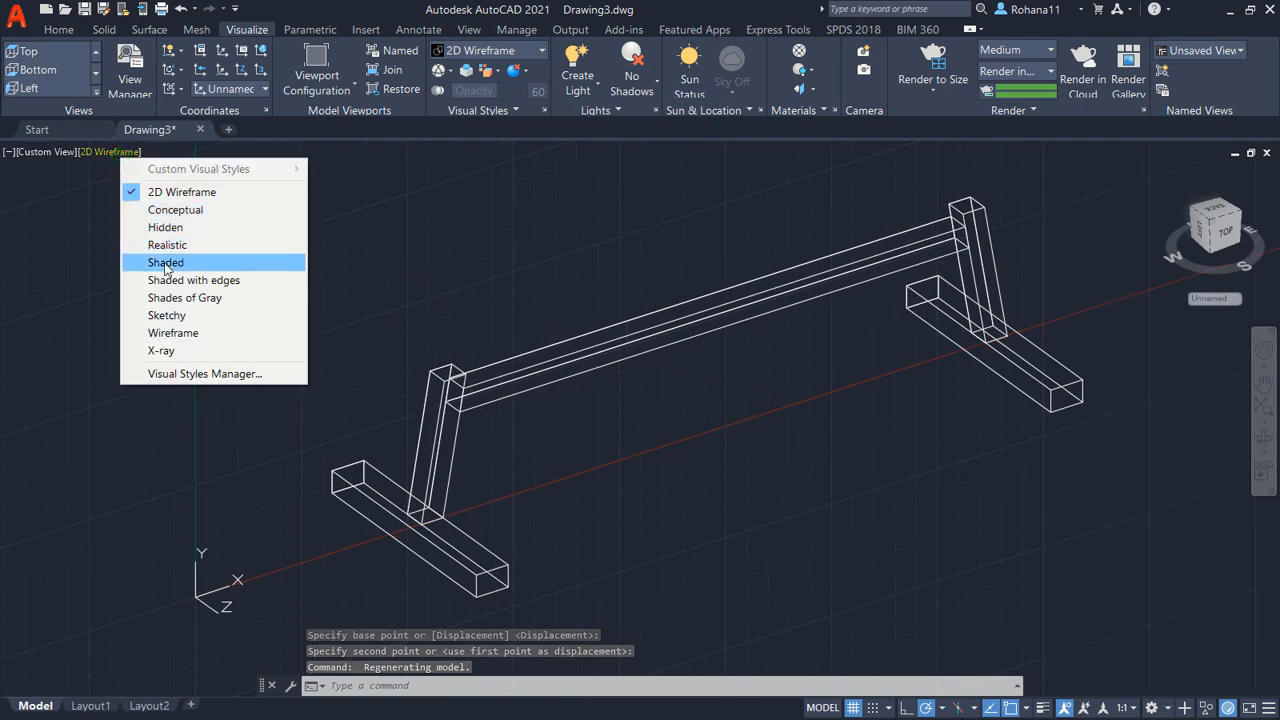
left_click(182, 294)
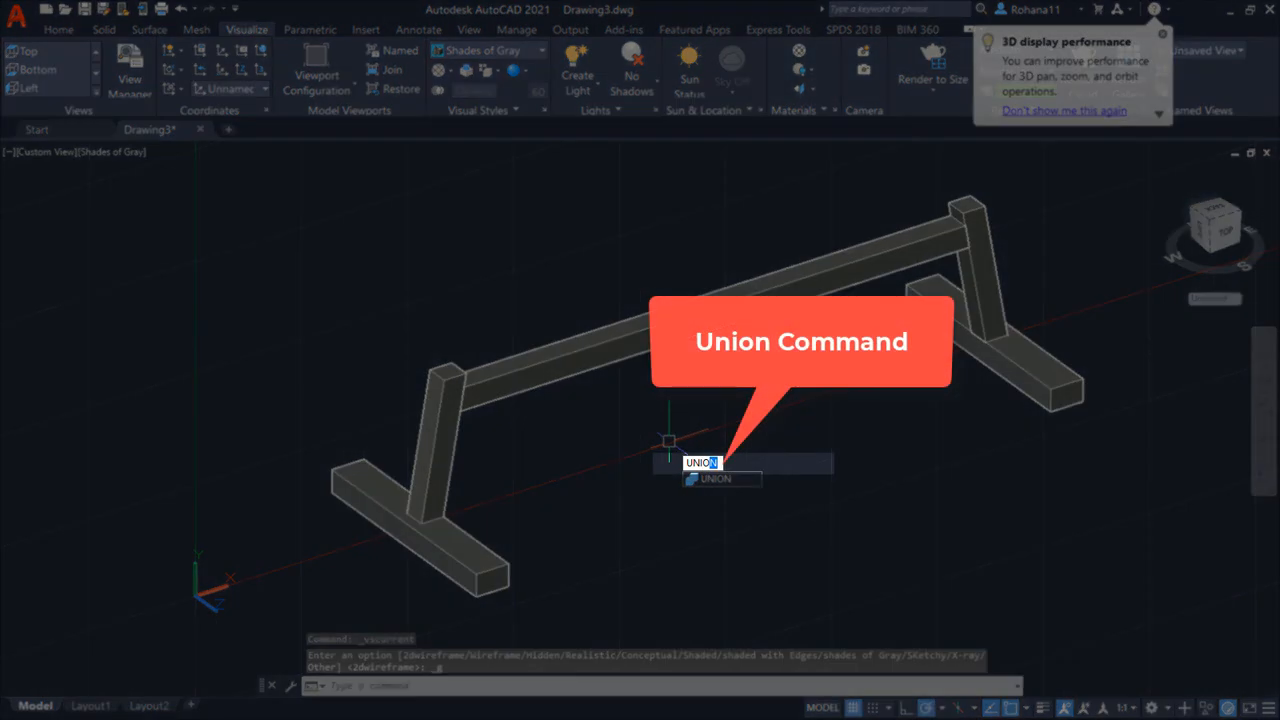
key("Return")
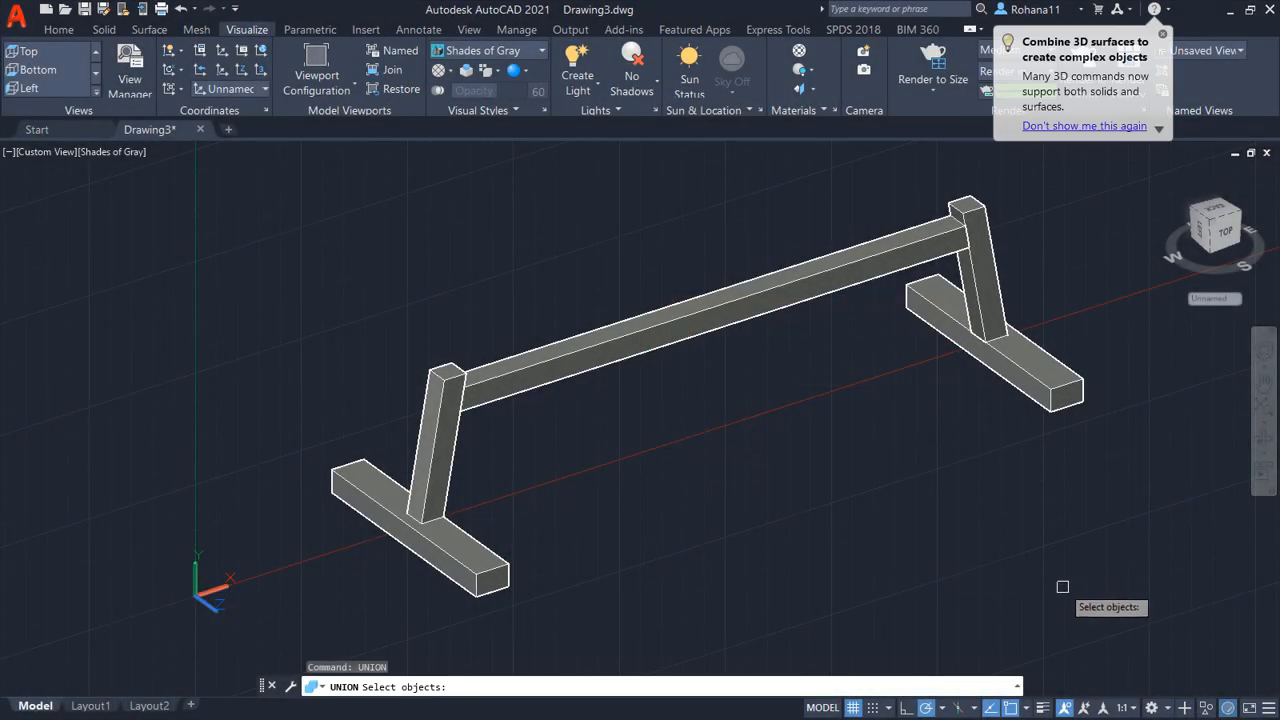
left_click(1063, 587)
left_click(372, 219)
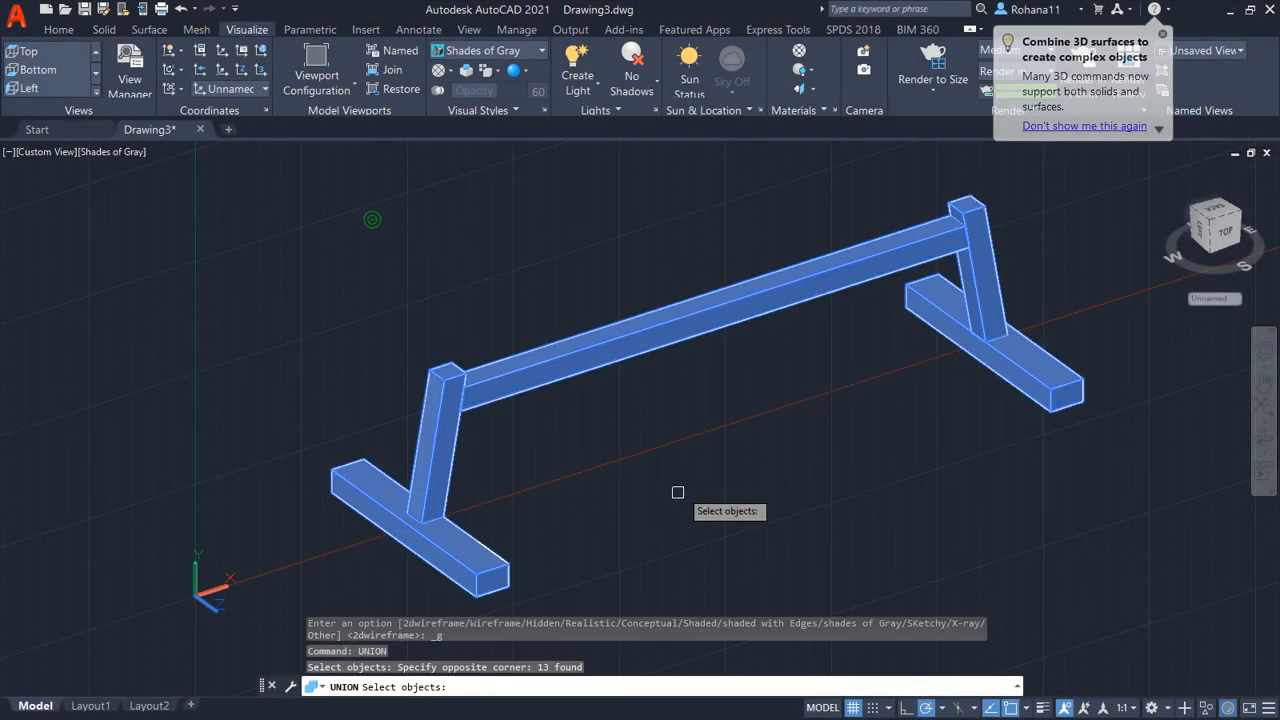
key("Return")
Use OFFSETEDGE on the front end face of the left foot to offset its edges outward, entering a distance of -2
type("O")
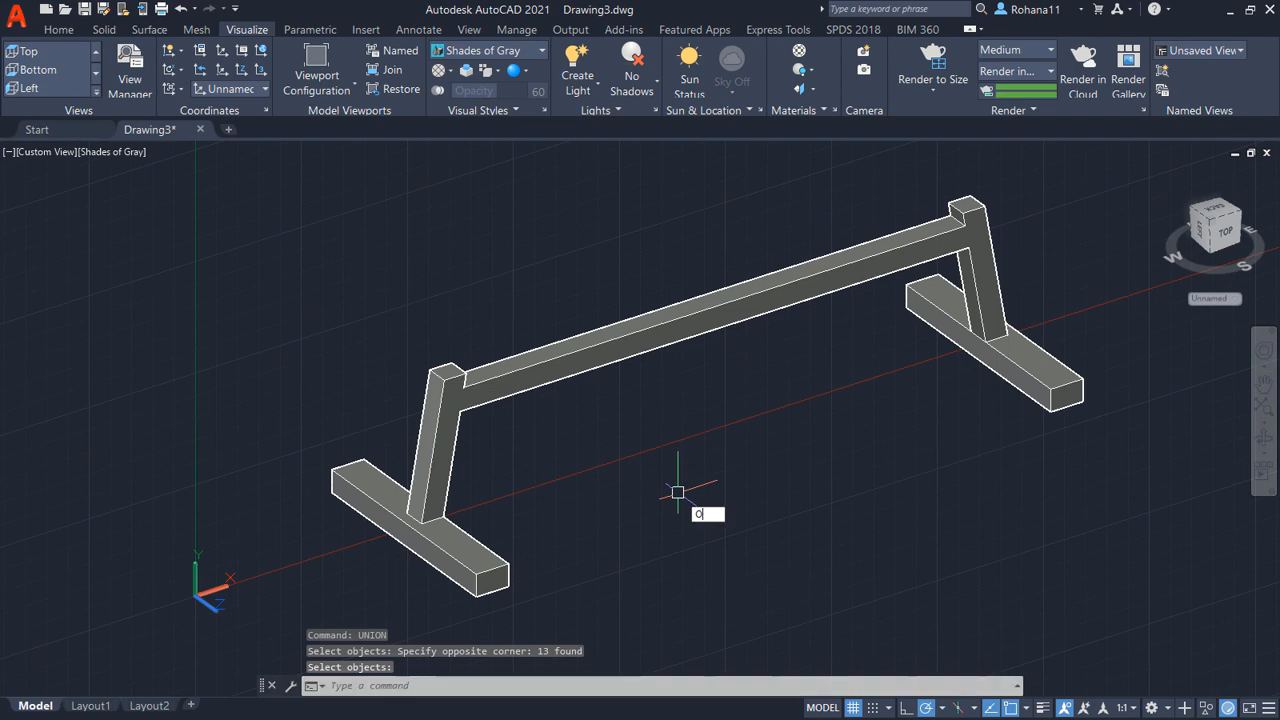
type("FFSETE")
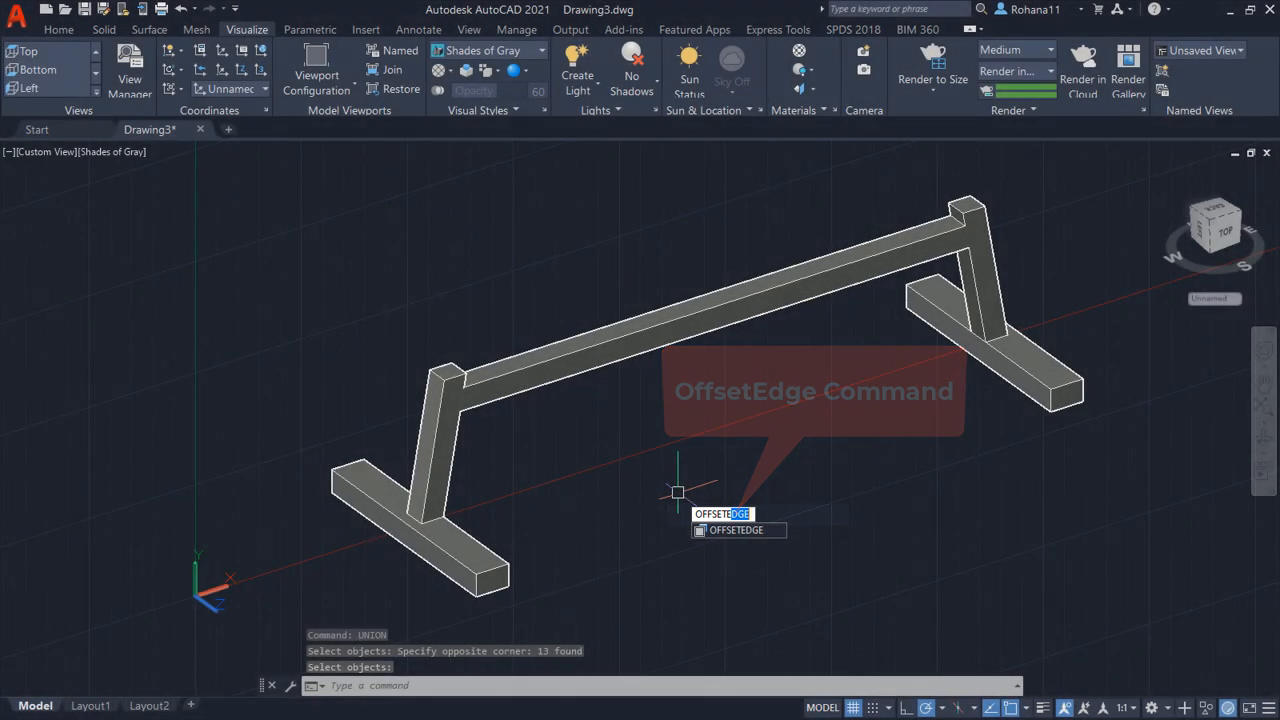
key("Return")
scroll(527, 590, "down", 1)
scroll(508, 600, "up", 5)
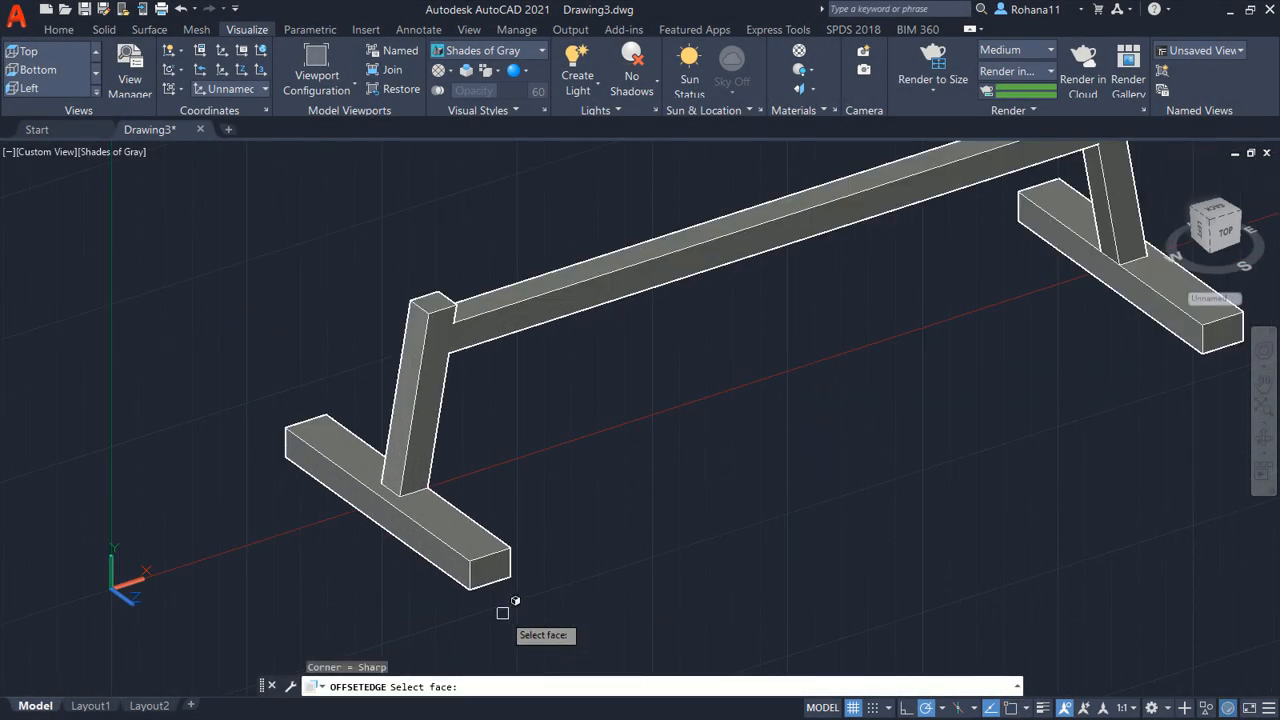
left_click(491, 553)
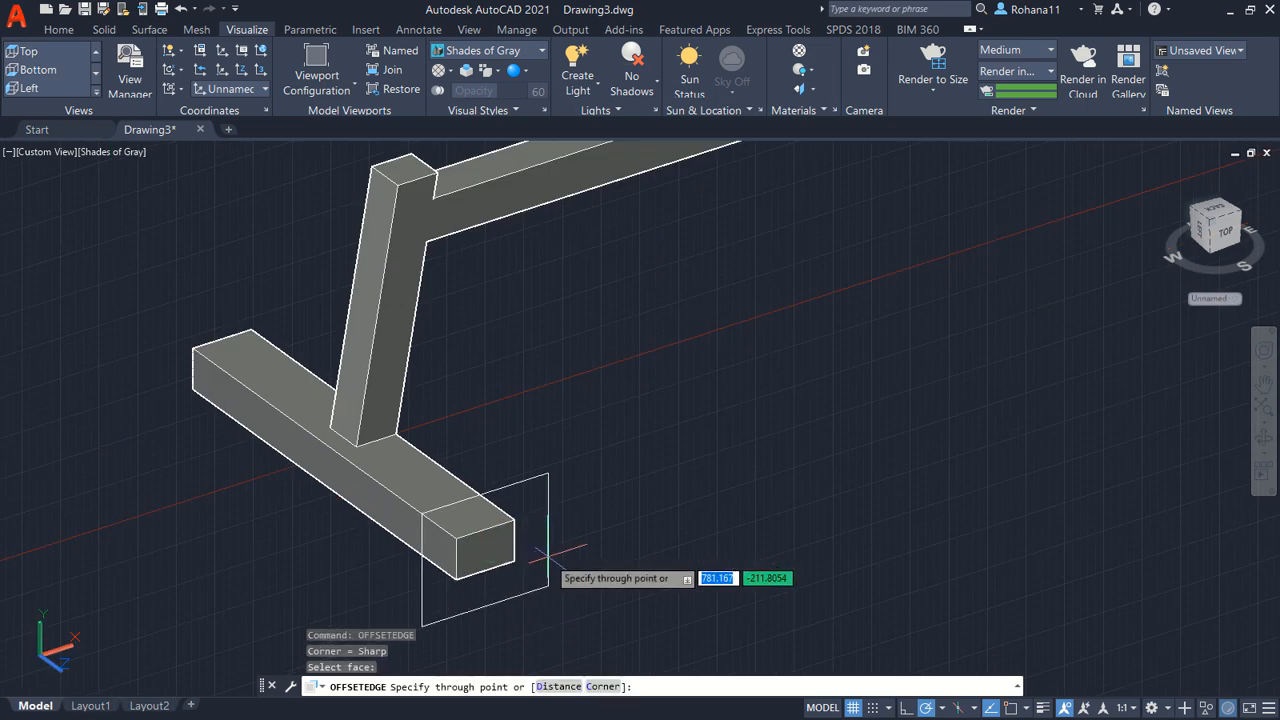
type("D")
key("Return")
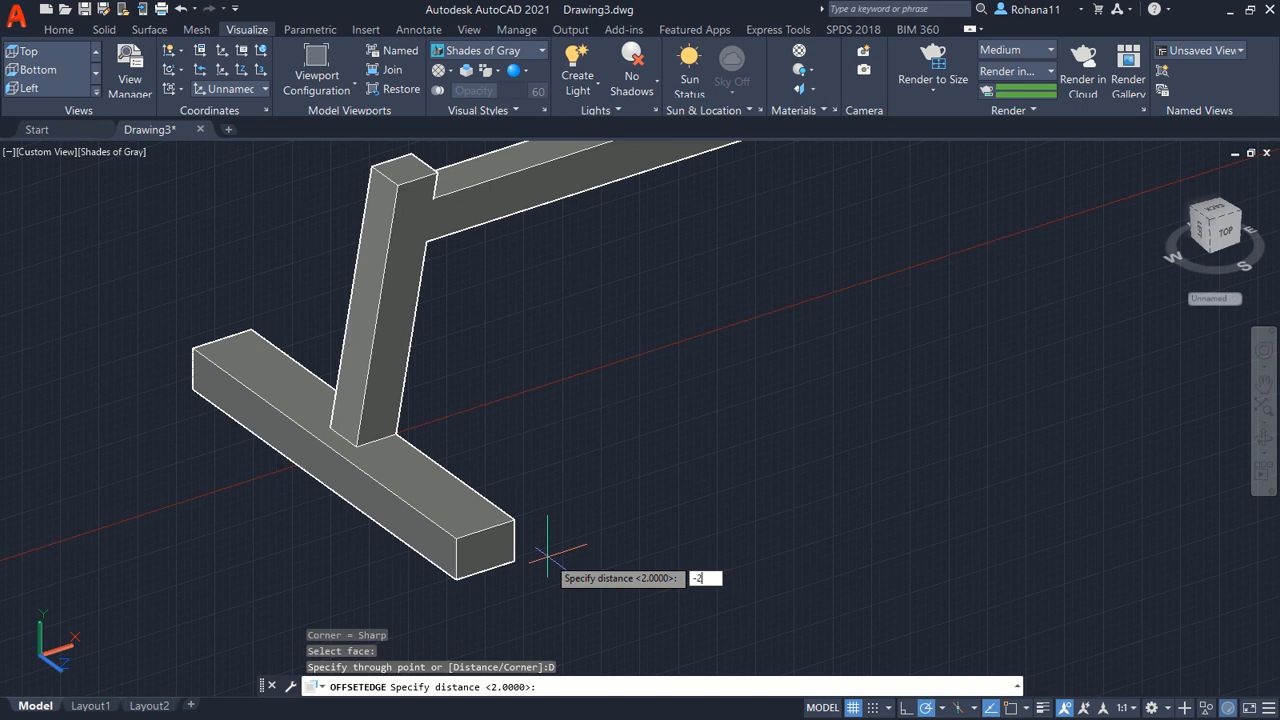
key("Return")
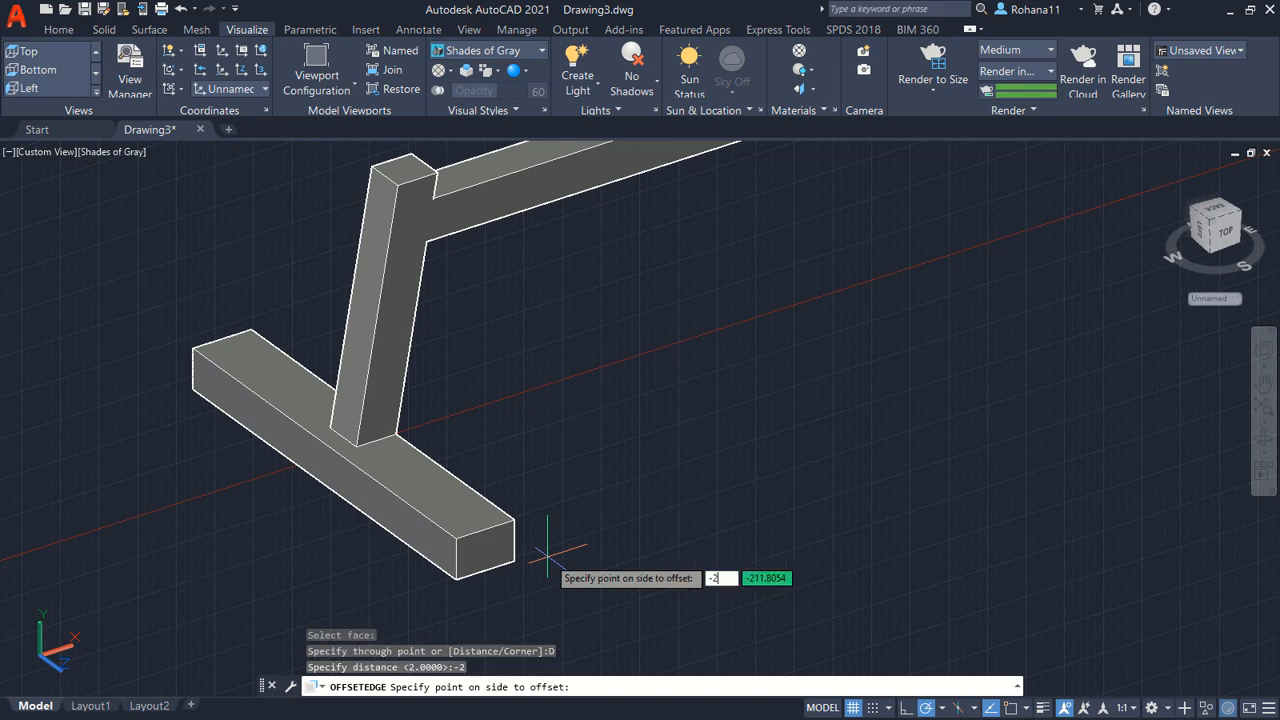
type("-2")
key("Return")
key("Return")
Move the offset rectangle 2 units outward from the foot's end face along the Z axis
scroll(480, 545, "up", 5)
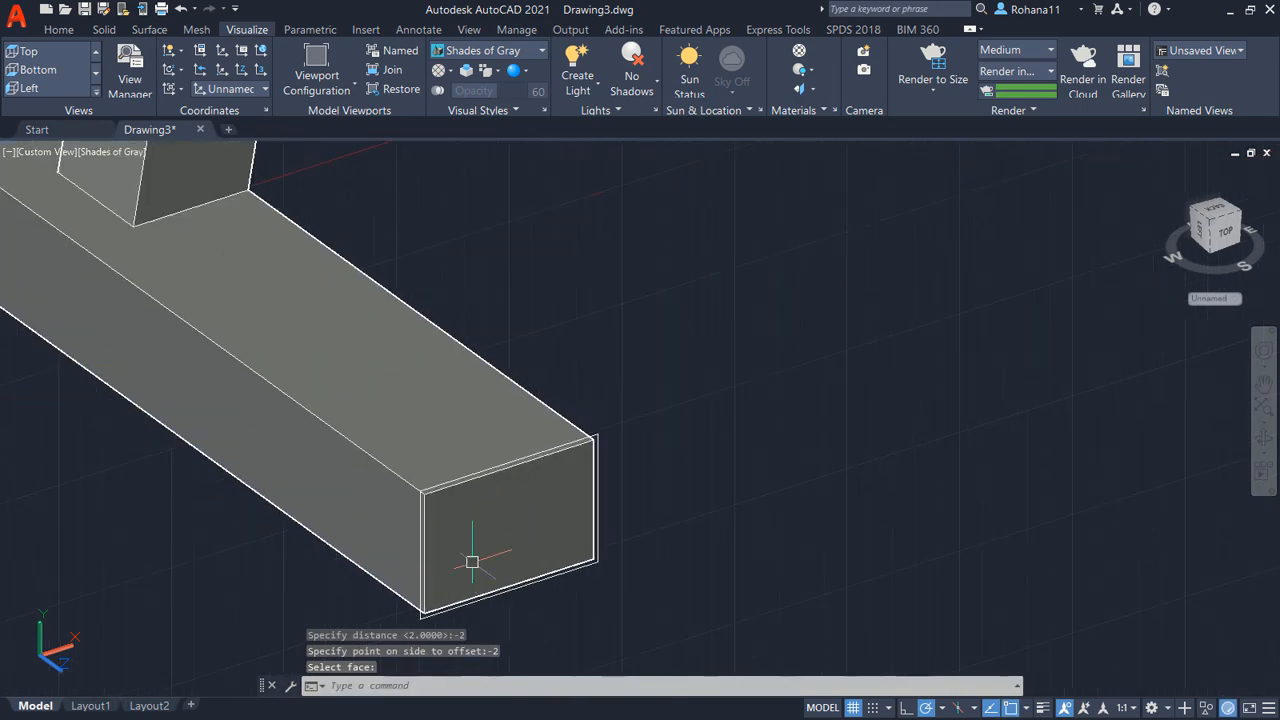
type("m")
key("Return")
left_click(603, 558)
key("Return")
left_click(675, 467)
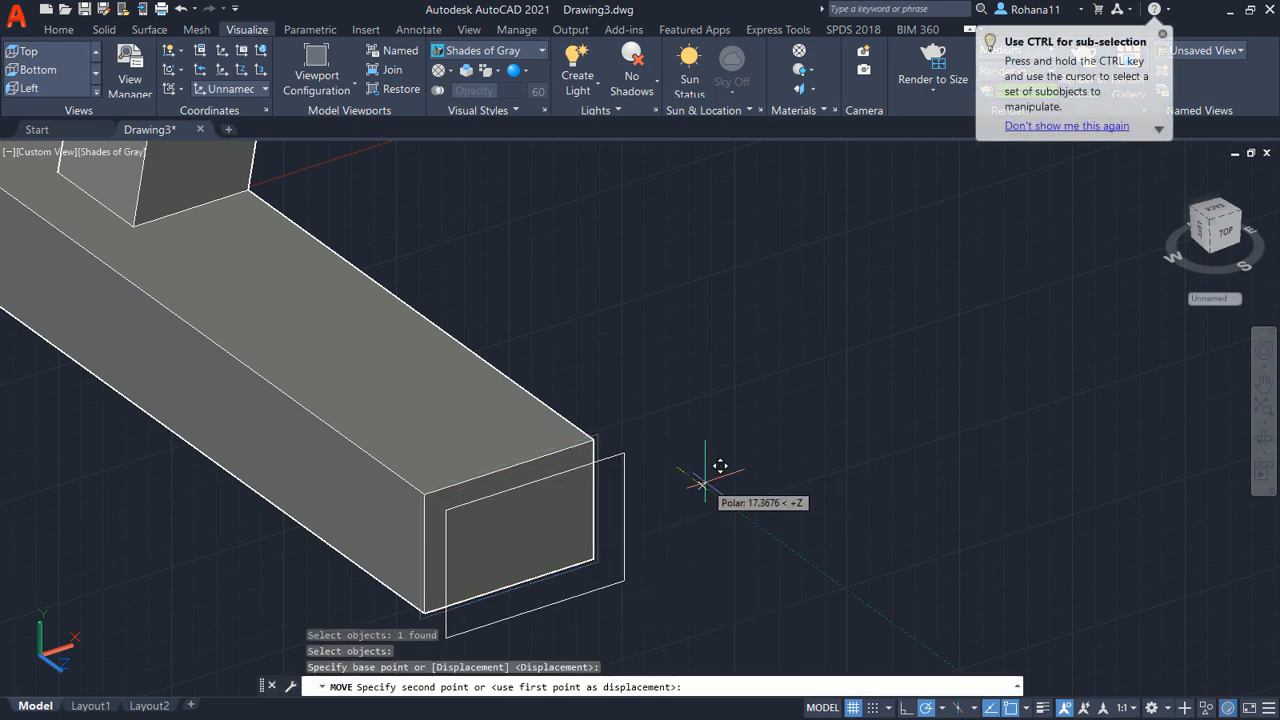
type("2")
key("Return")
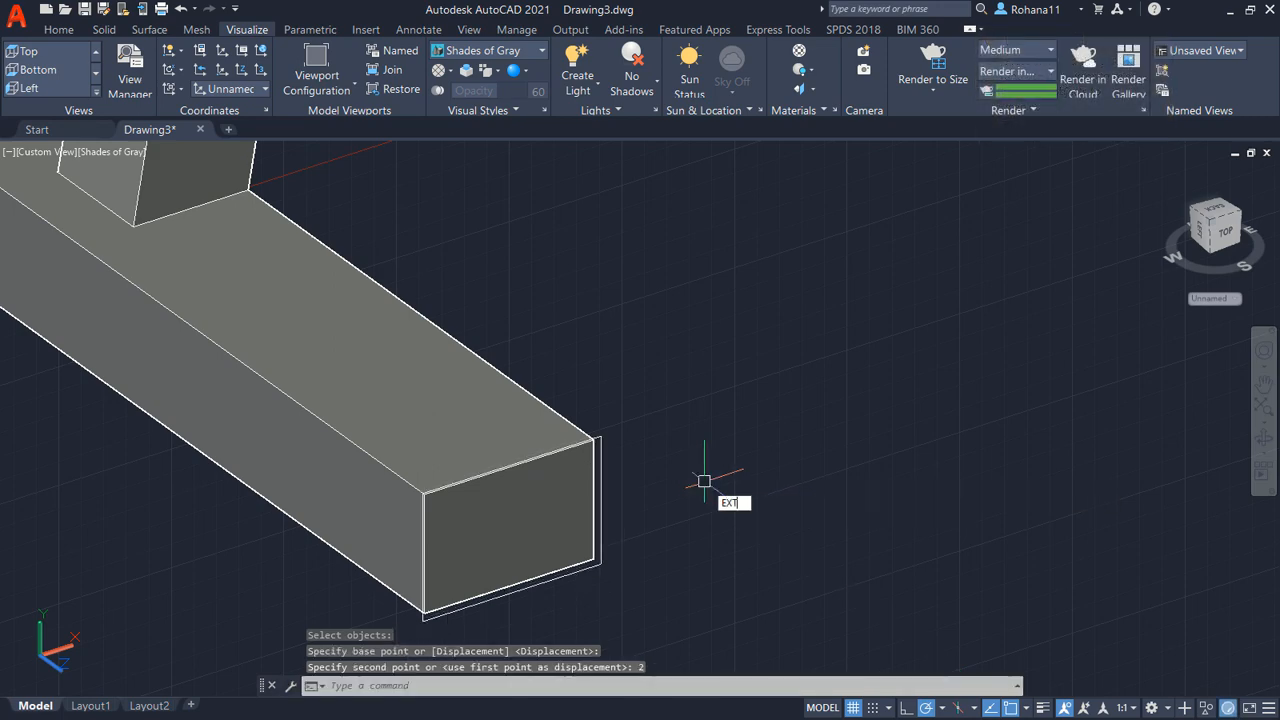
Extrude the offset rectangle 60 units back over the end of the foot to form an end cap
type("EXT")
key("Return")
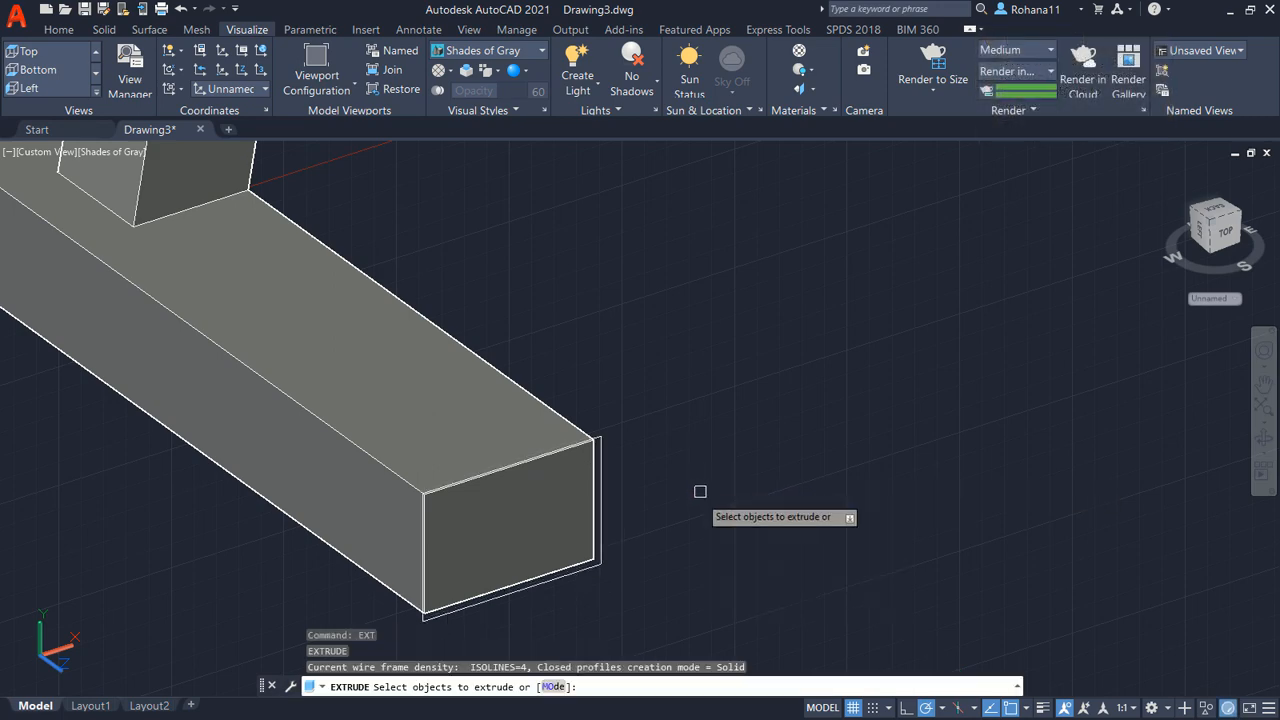
left_click(601, 564)
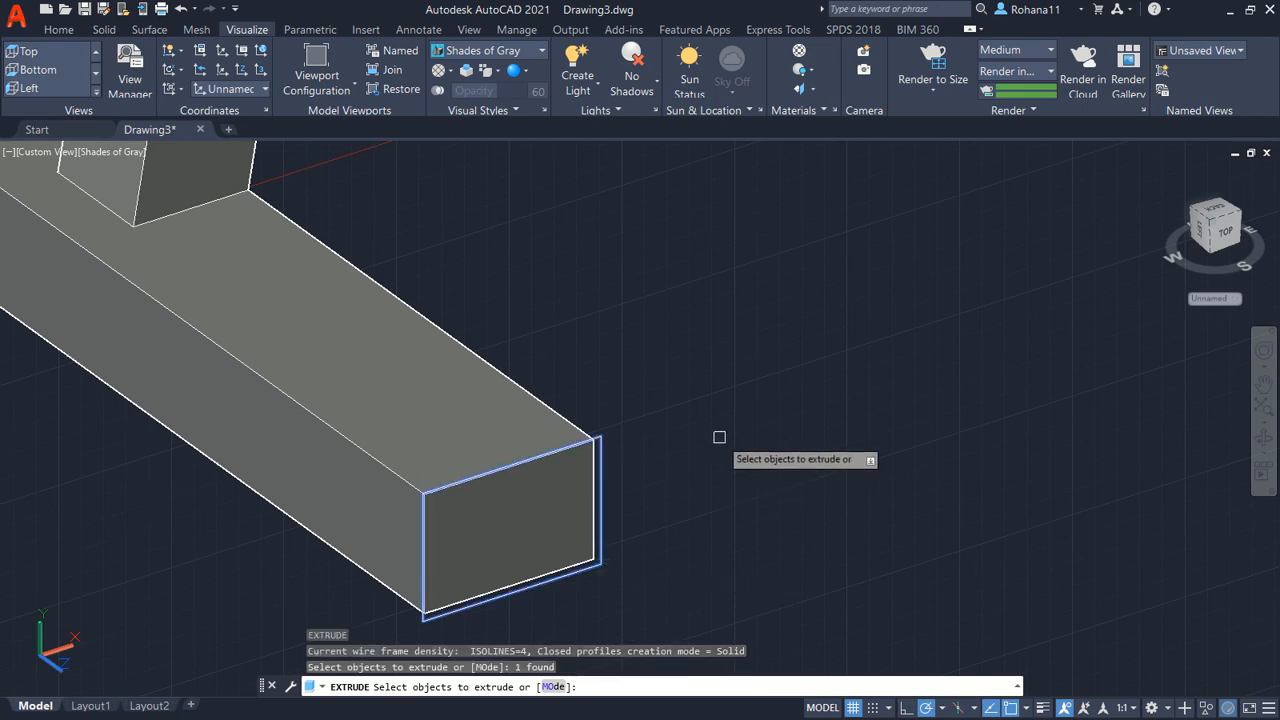
key("Return")
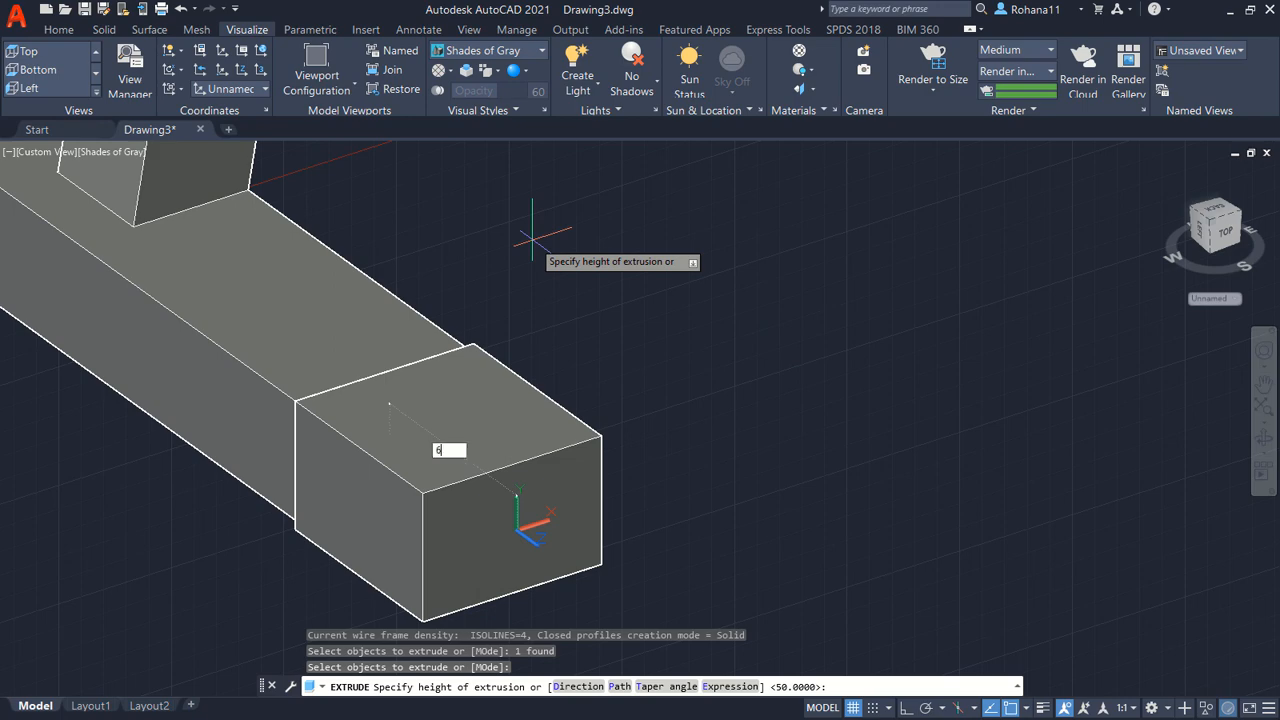
type("60")
key("Return")
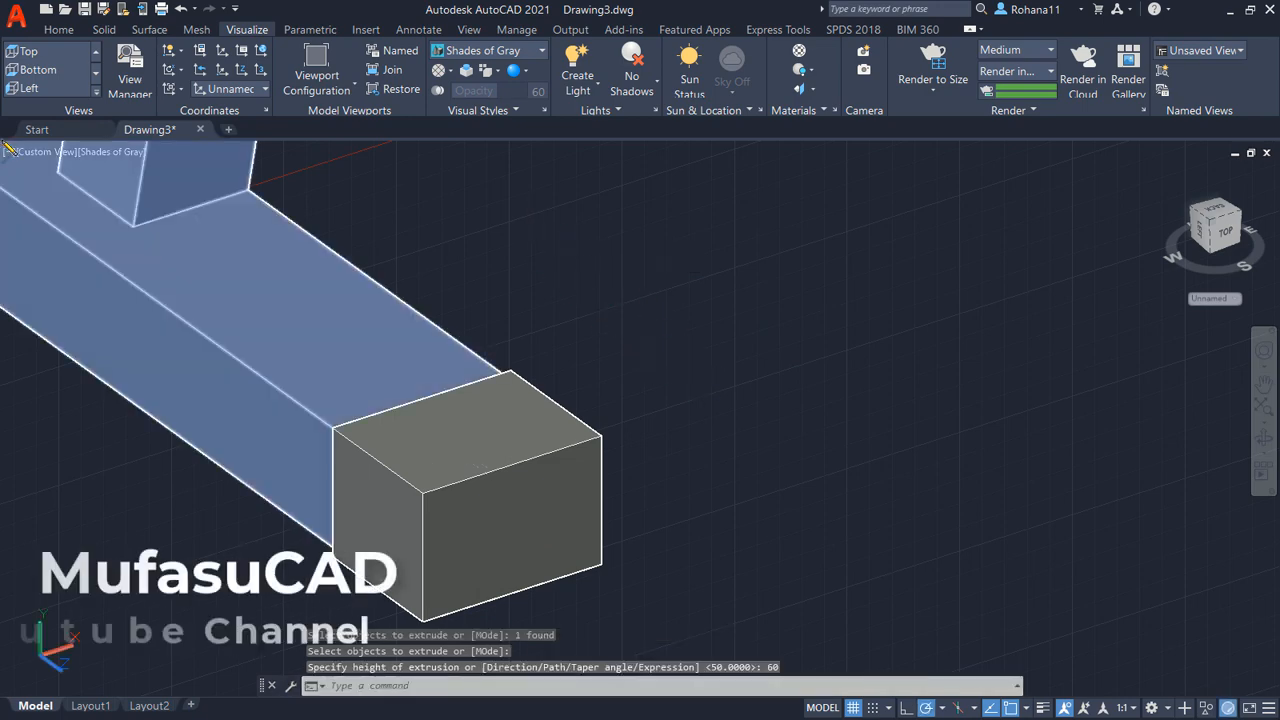
In the Top view, mirror the end cap about the foot's horizontal midline to its other end, keeping the source
left_click(55, 153)
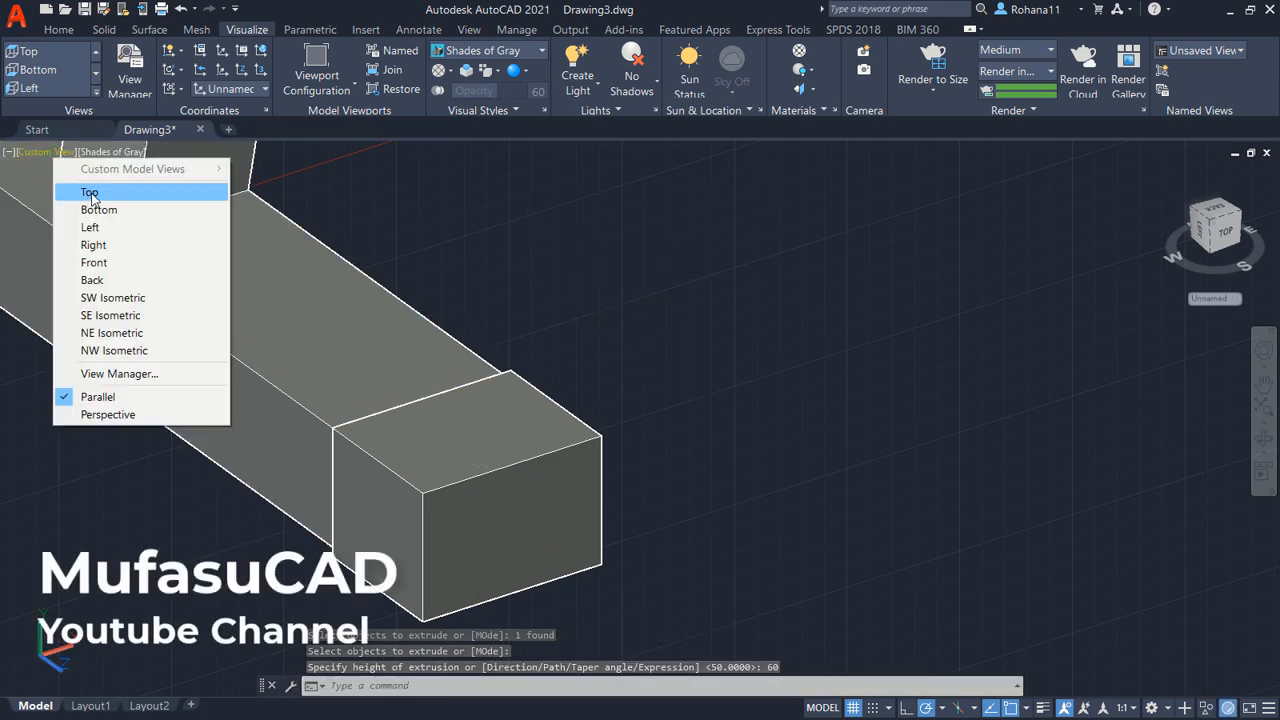
left_click(91, 194)
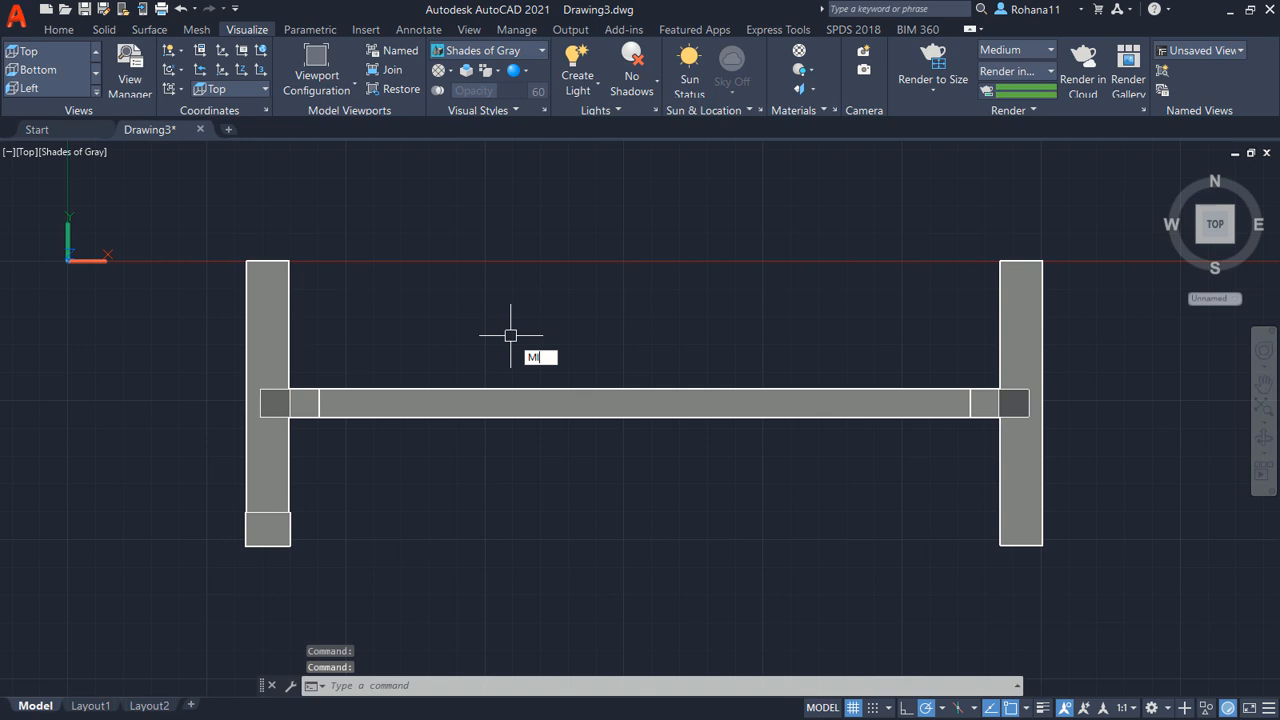
key("Return")
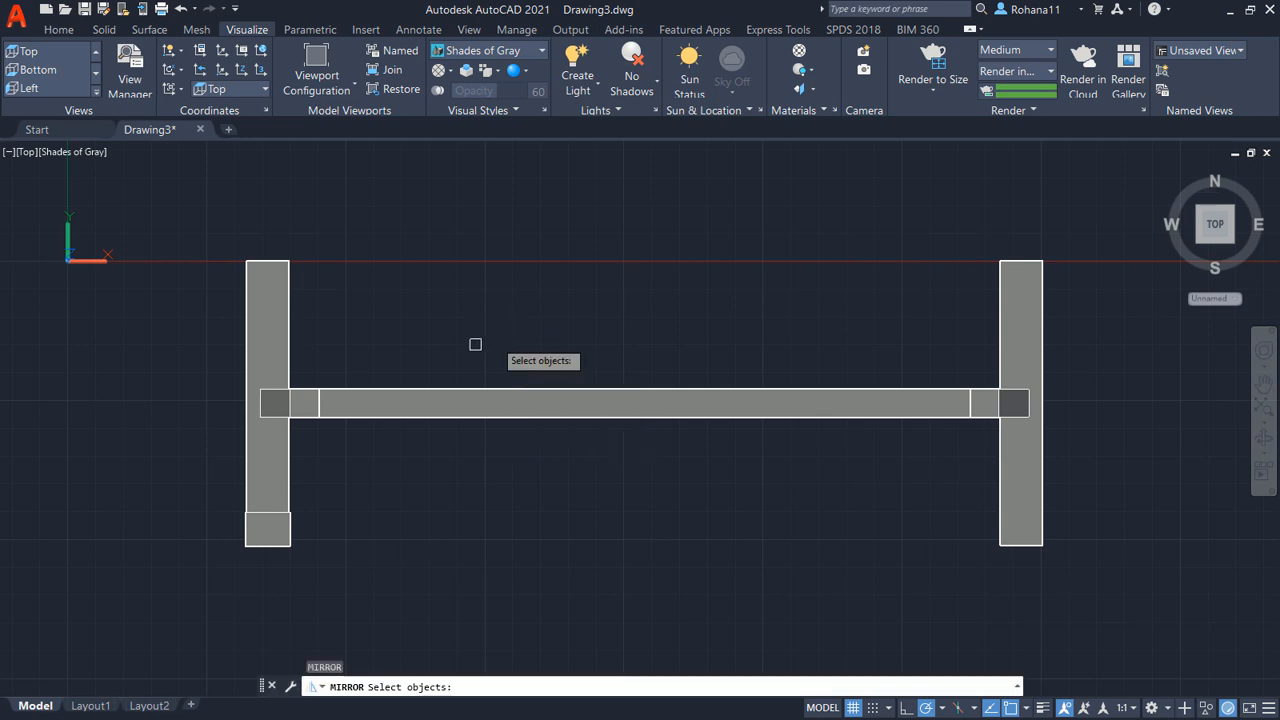
left_click(275, 512)
key("Return")
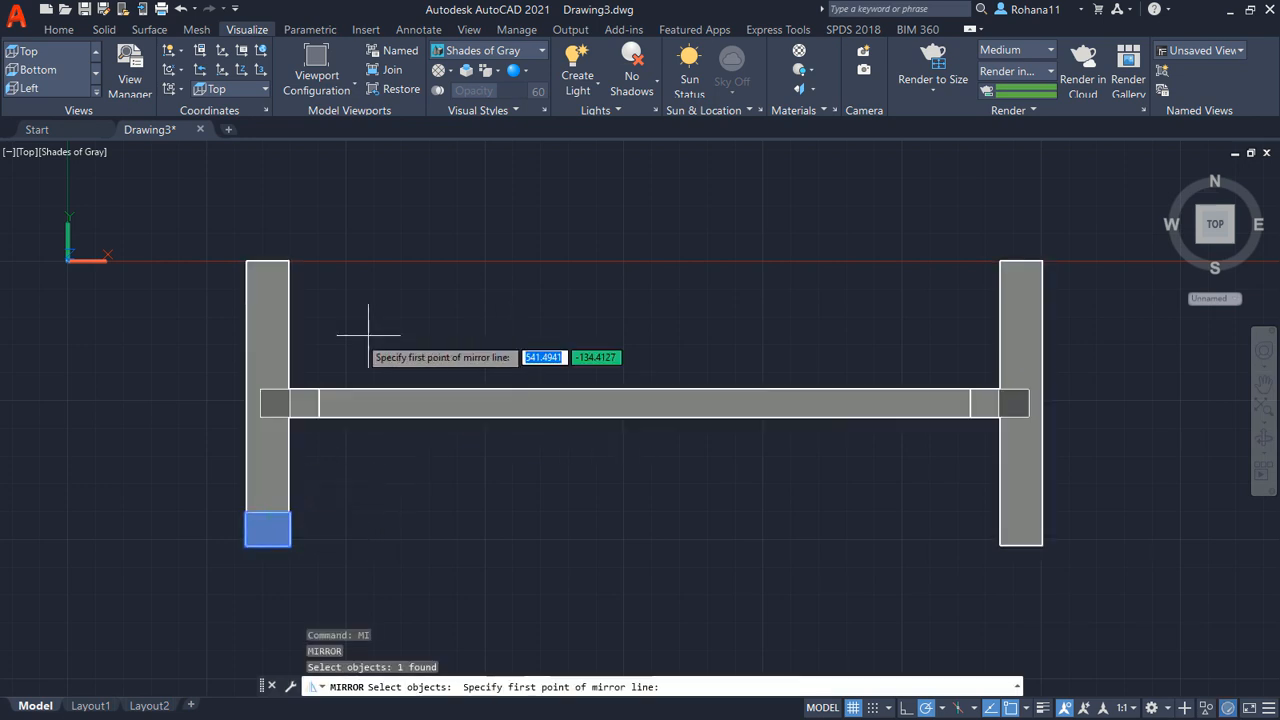
left_click(243, 403)
left_click(204, 402)
key("Return")
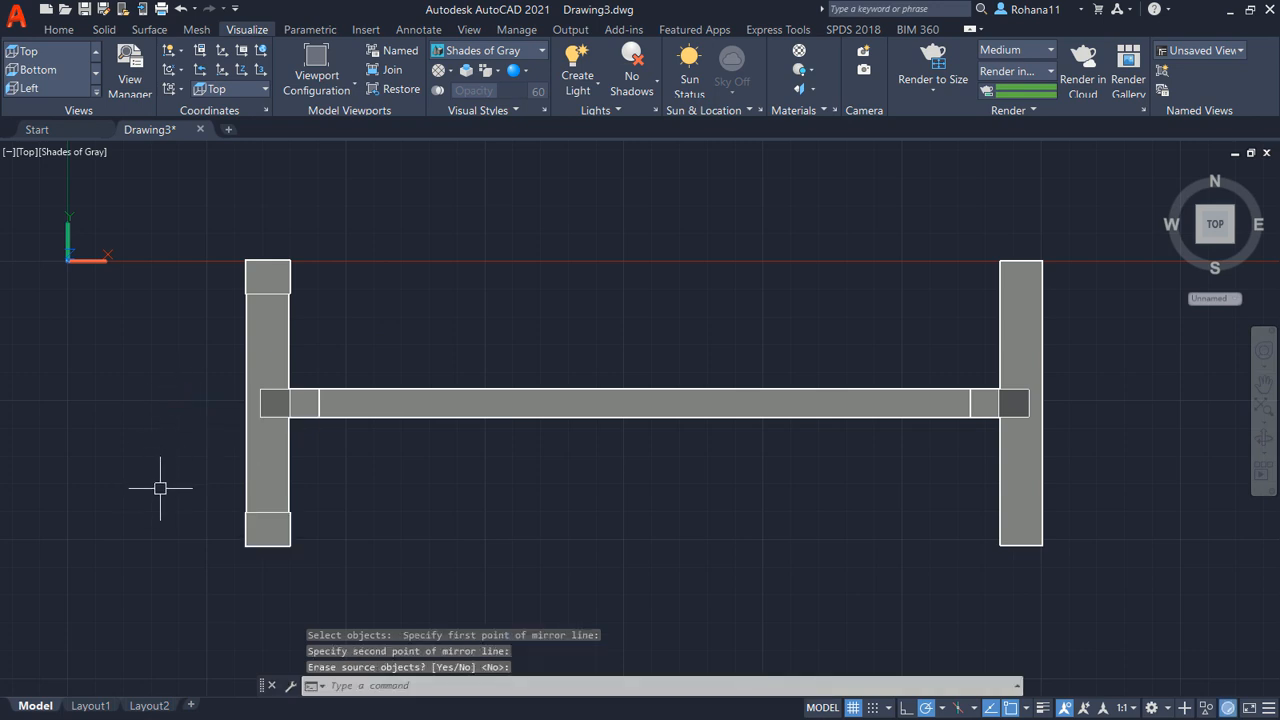
Mirror both end caps about a vertical line through the crossbar's midpoint onto the right foot, keeping the sources
key("Return")
left_click(254, 524)
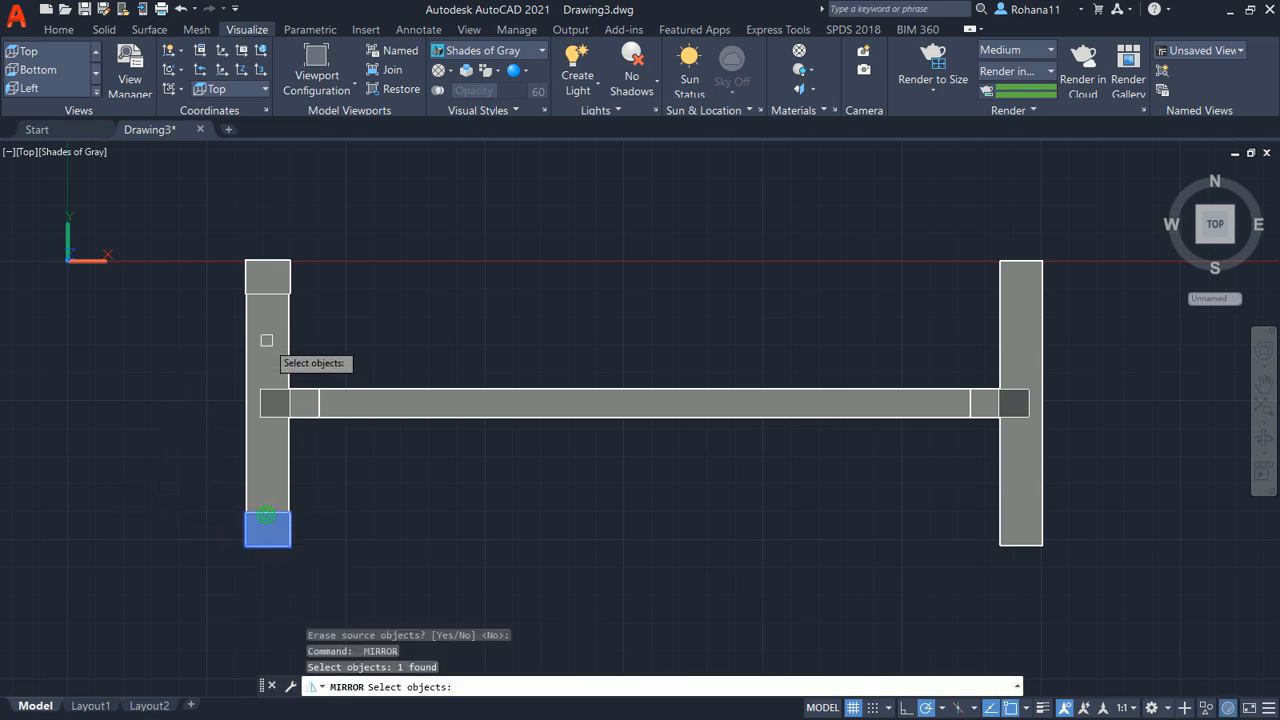
left_click(265, 288)
key("Return")
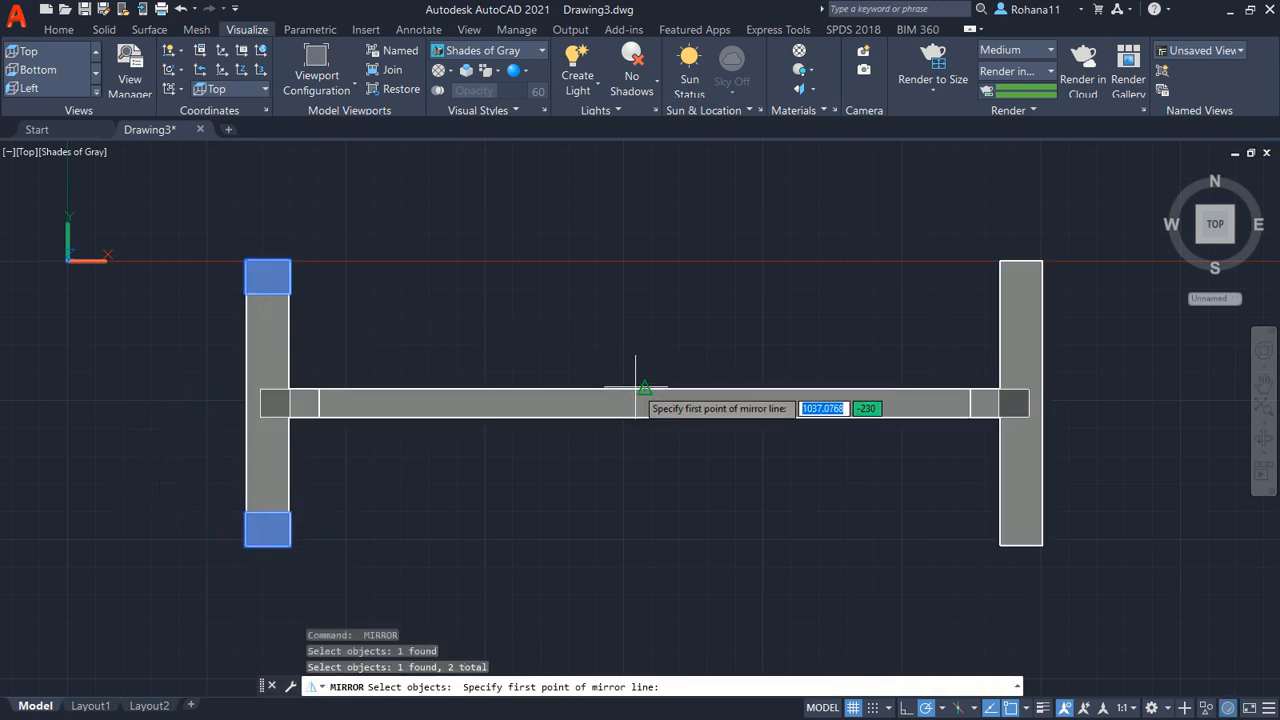
left_click(640, 389)
left_click(640, 345)
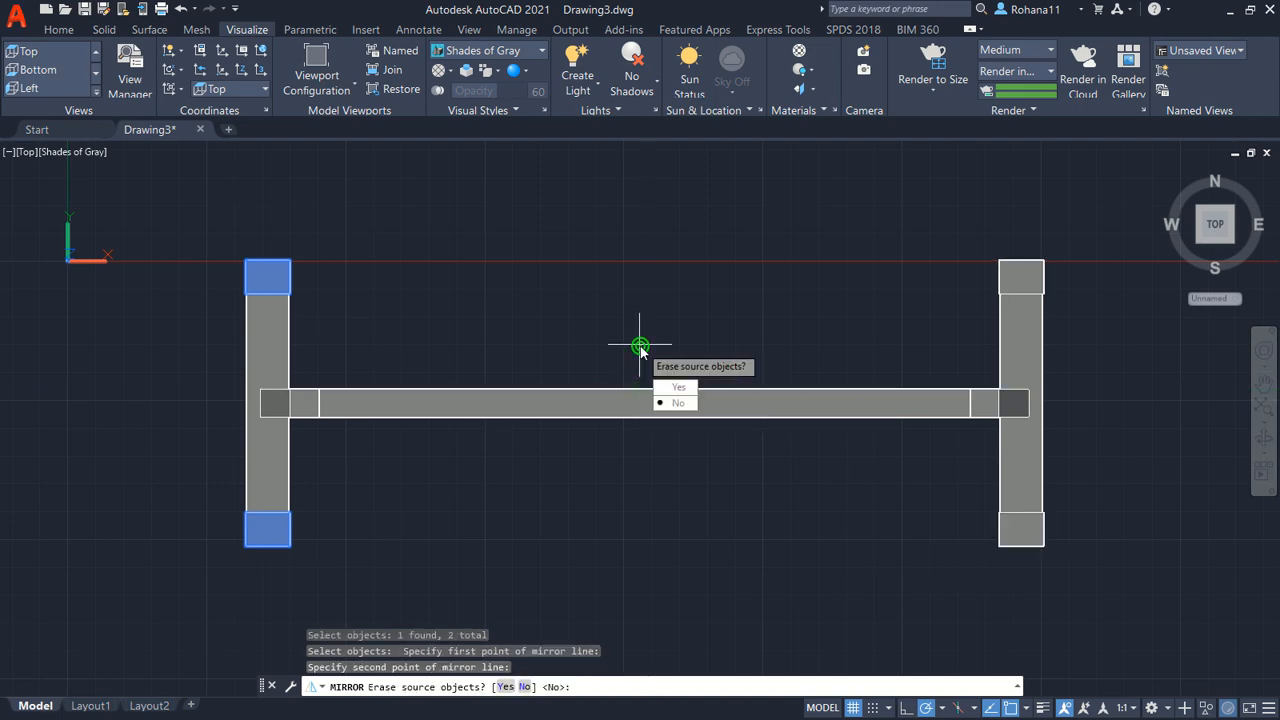
key("Return")
Start saving the drawing and create a new folder named "Adjustable Bench" on Local Disk (F:)
middle_click_drag(626, 513, 717, 353, "shift")
middle_click_drag(757, 438, 755, 417)
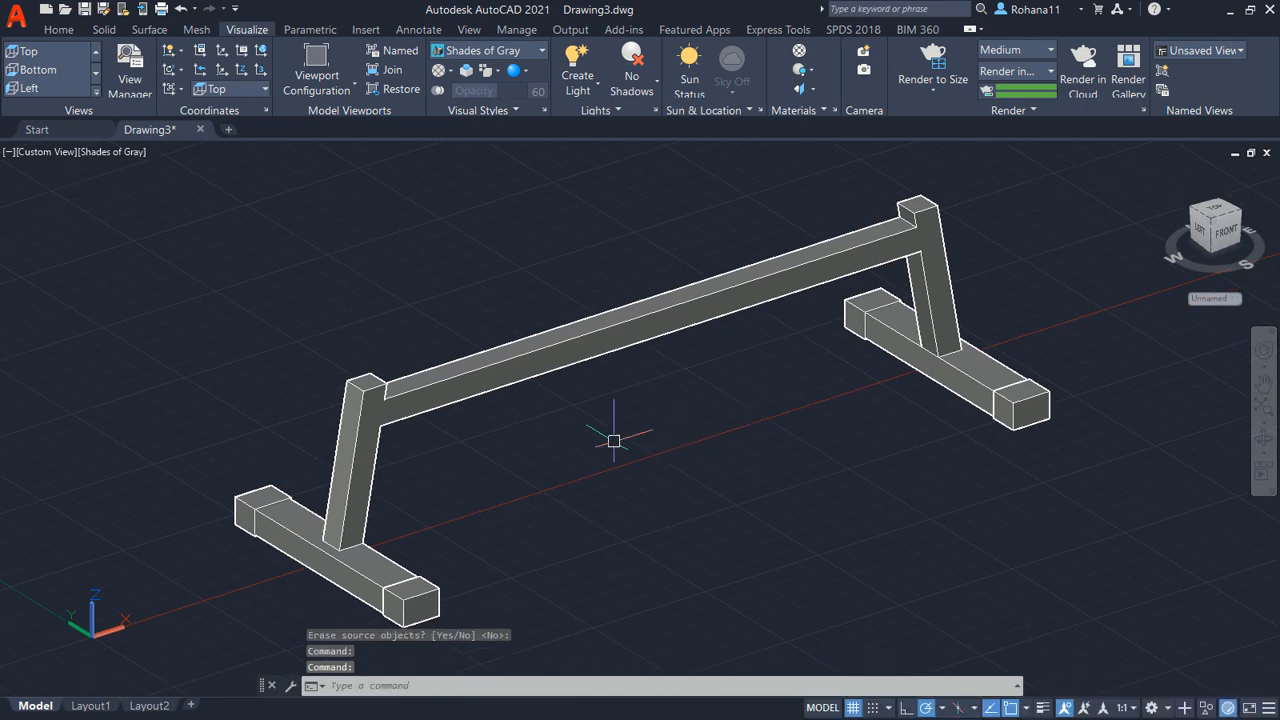
left_click(22, 22)
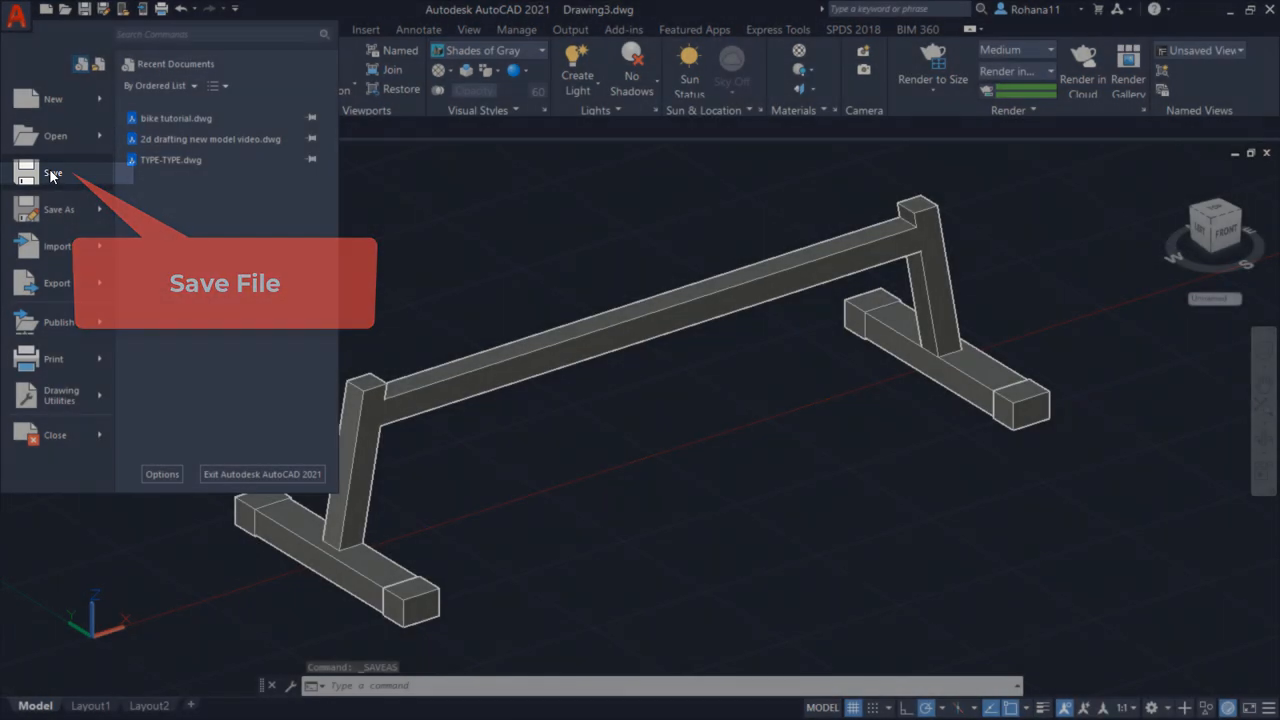
left_click(52, 175)
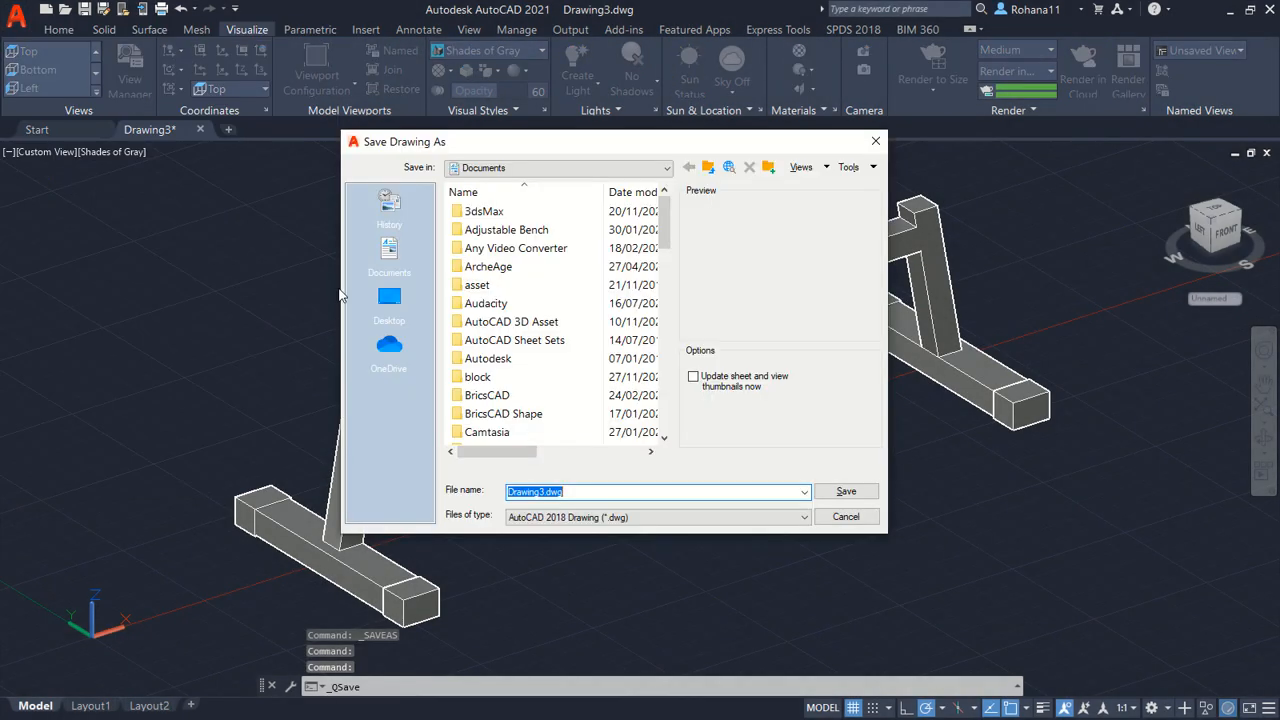
left_click(505, 170)
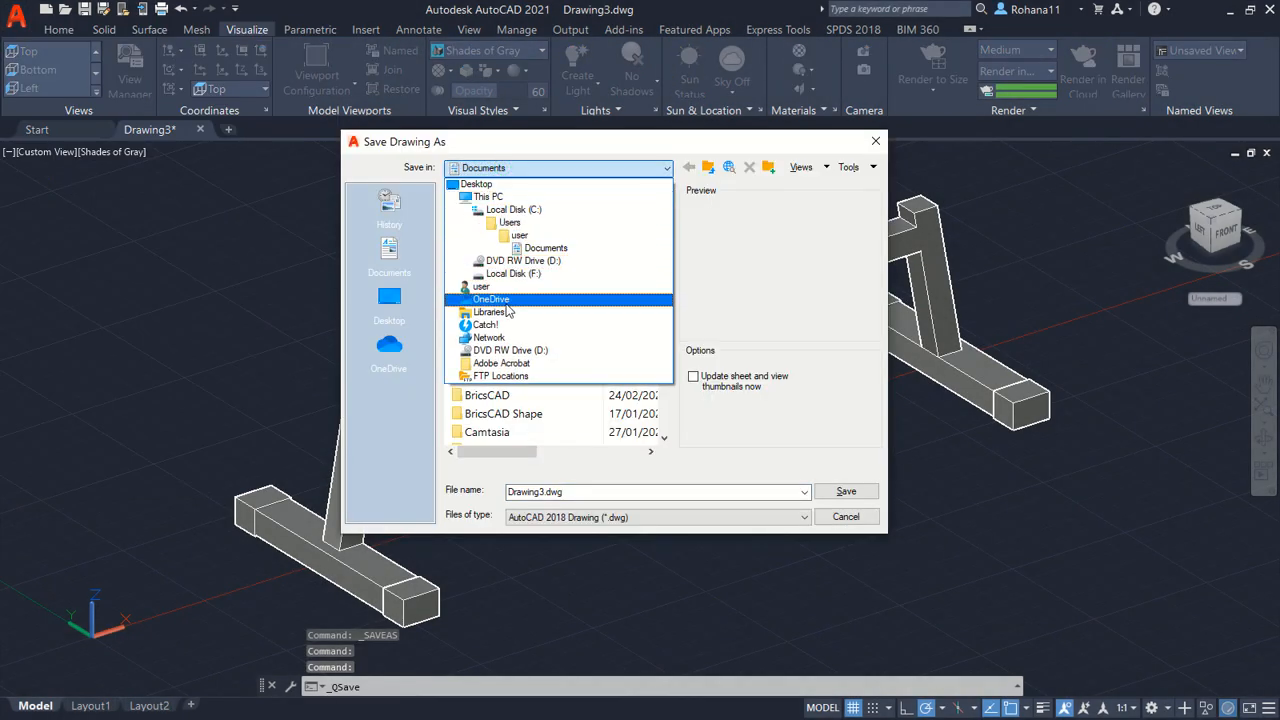
left_click(540, 273)
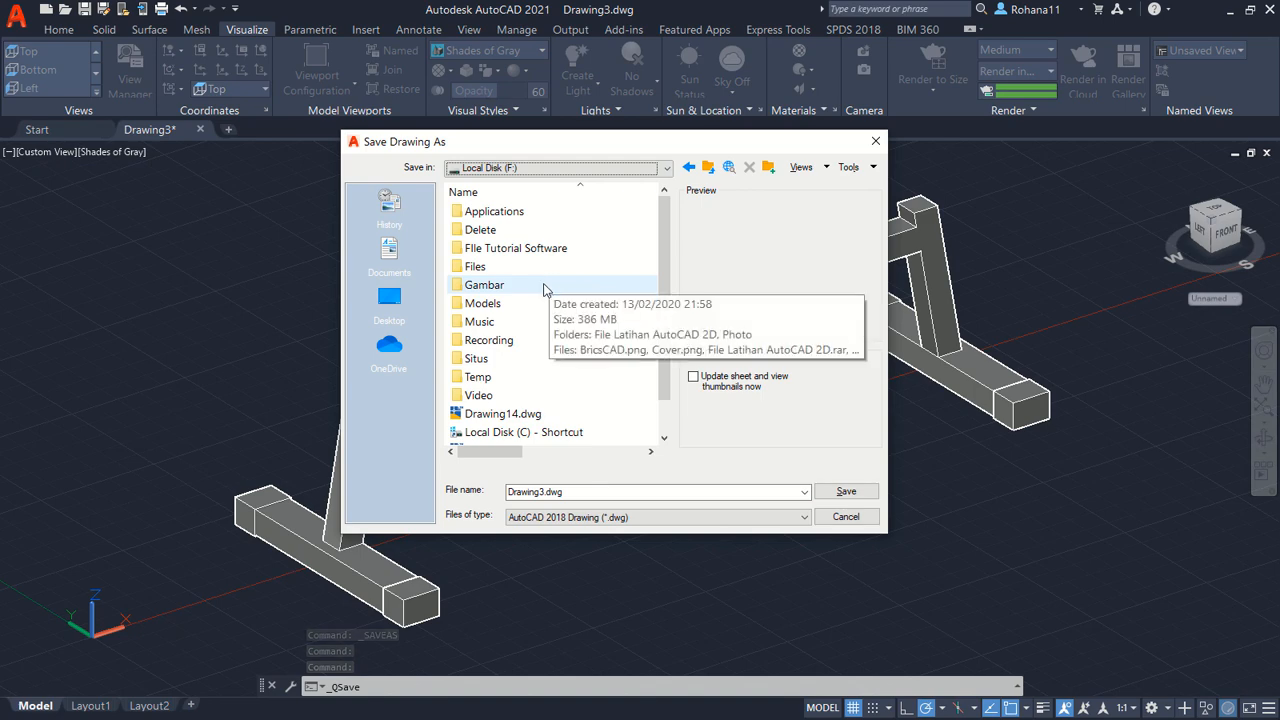
left_click(768, 167)
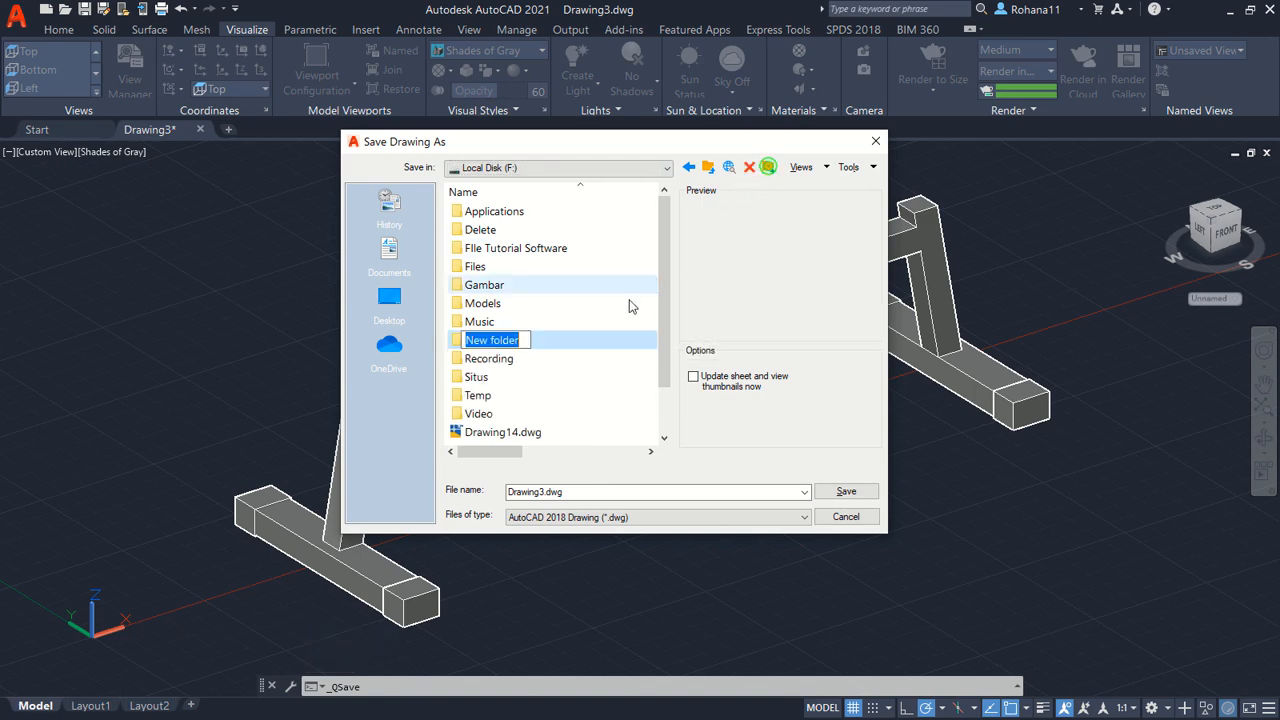
type("Adj")
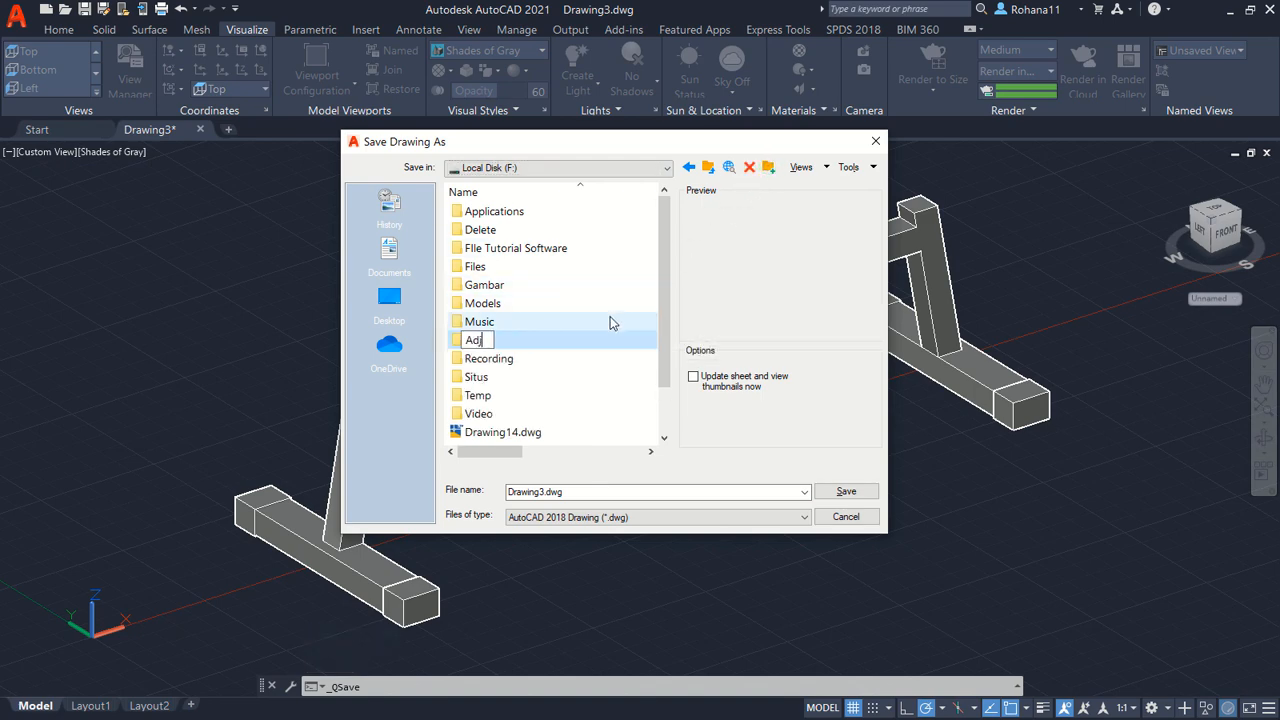
type("ustable Bench")
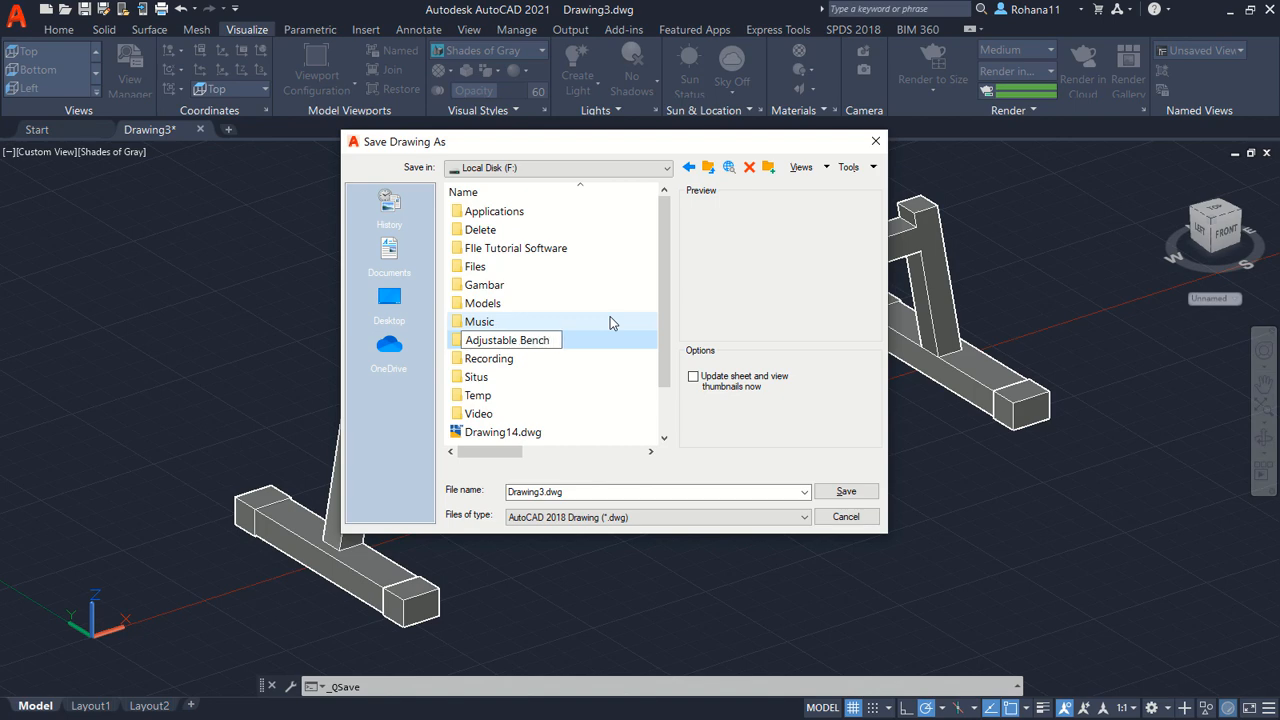
left_click(610, 318)
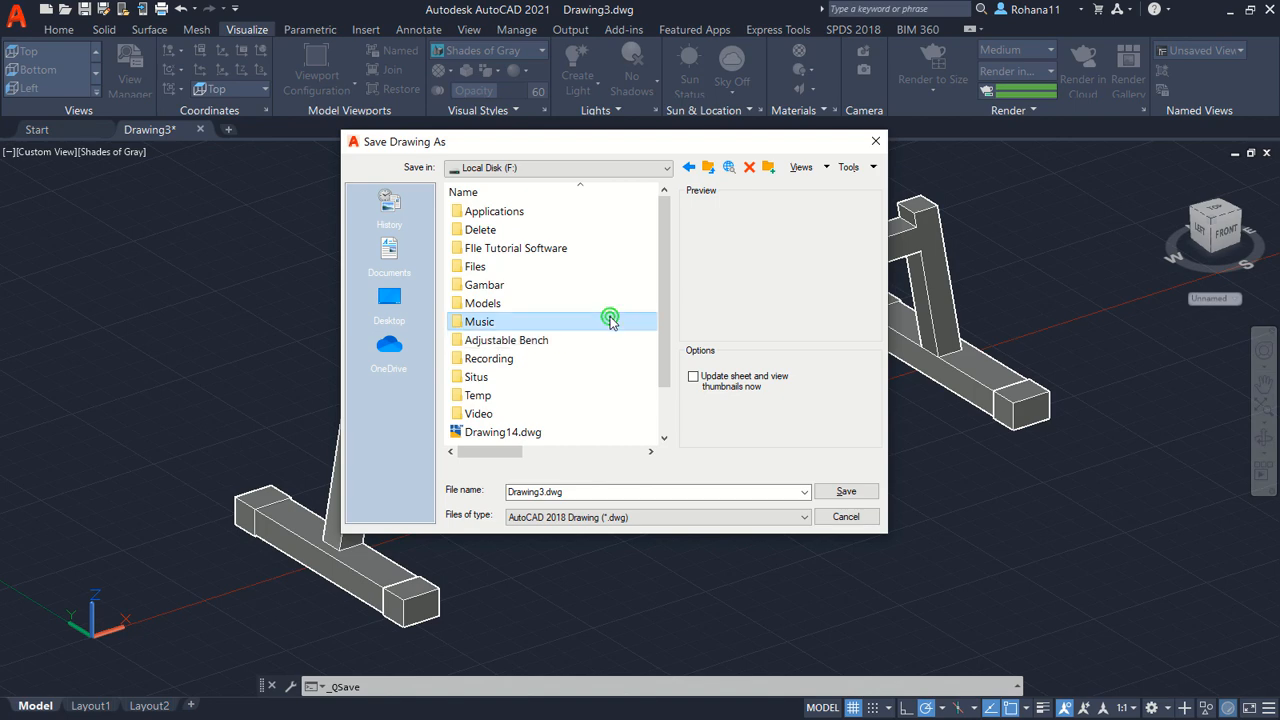
Save the drawing as "Frame Base" in the Adjustable Bench folder, in AutoCAD 2018 Drawing format
double_click(543, 340)
double_click(586, 491)
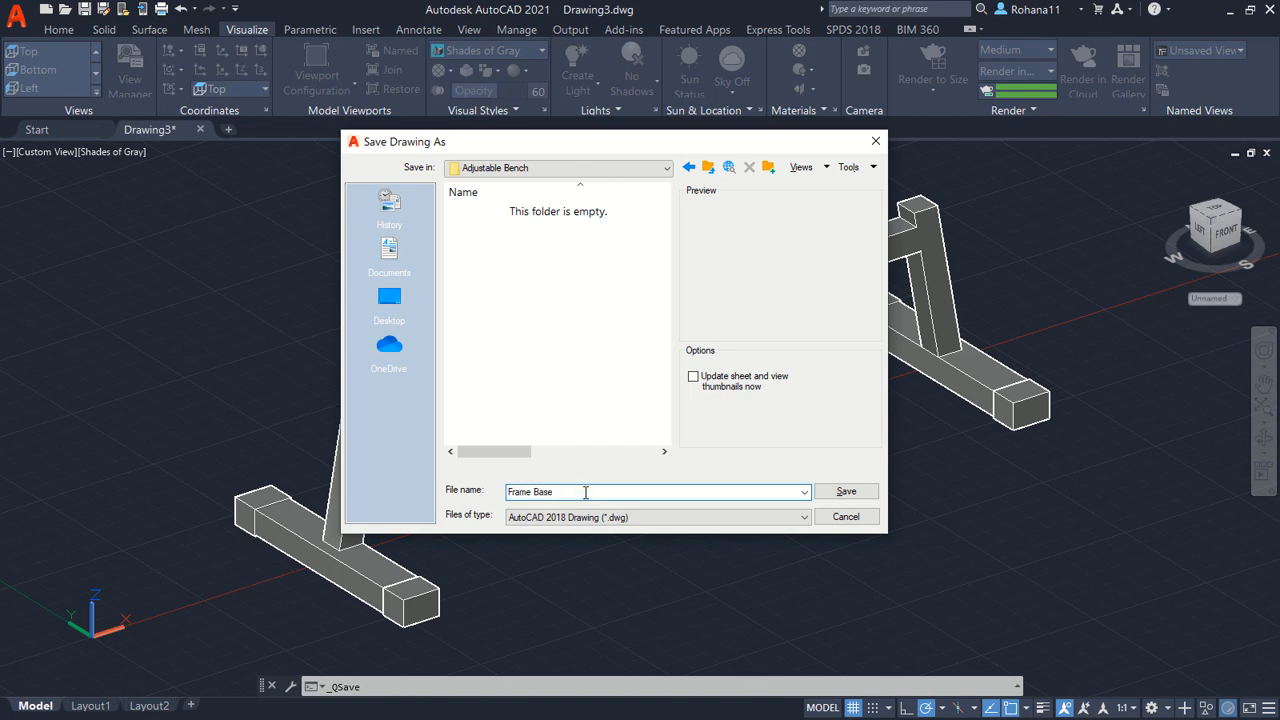
left_click(846, 492)
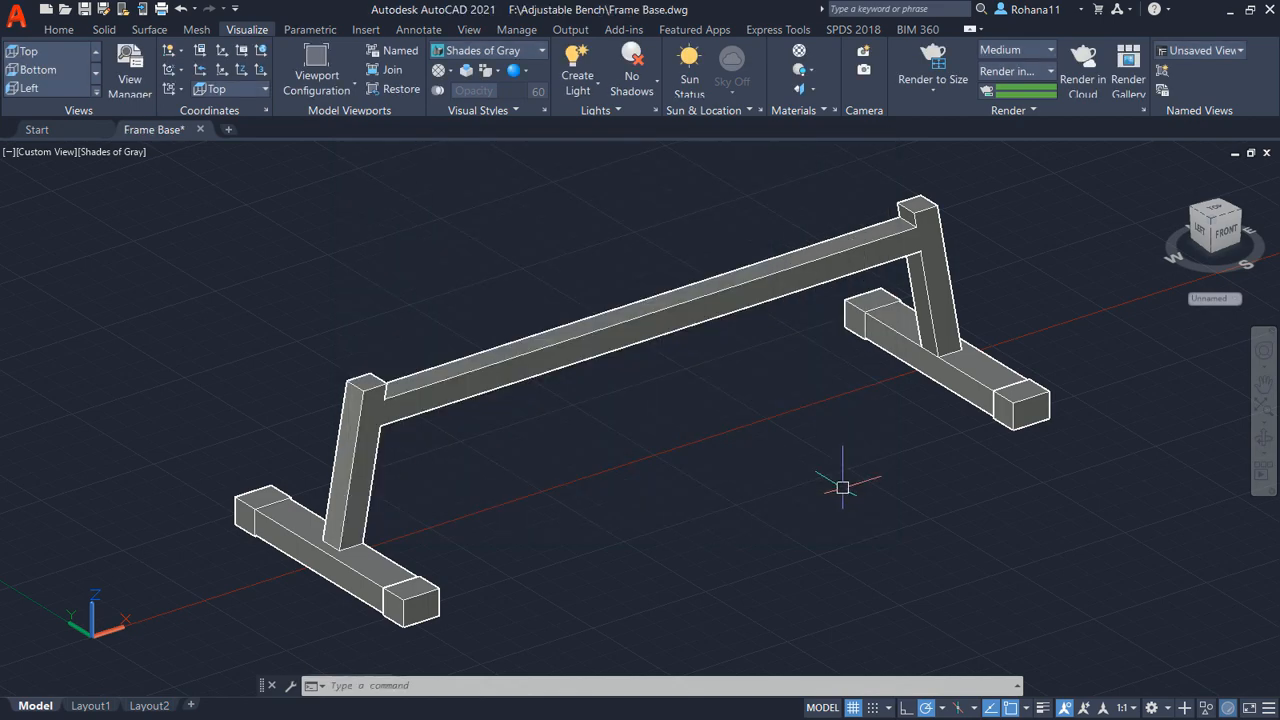